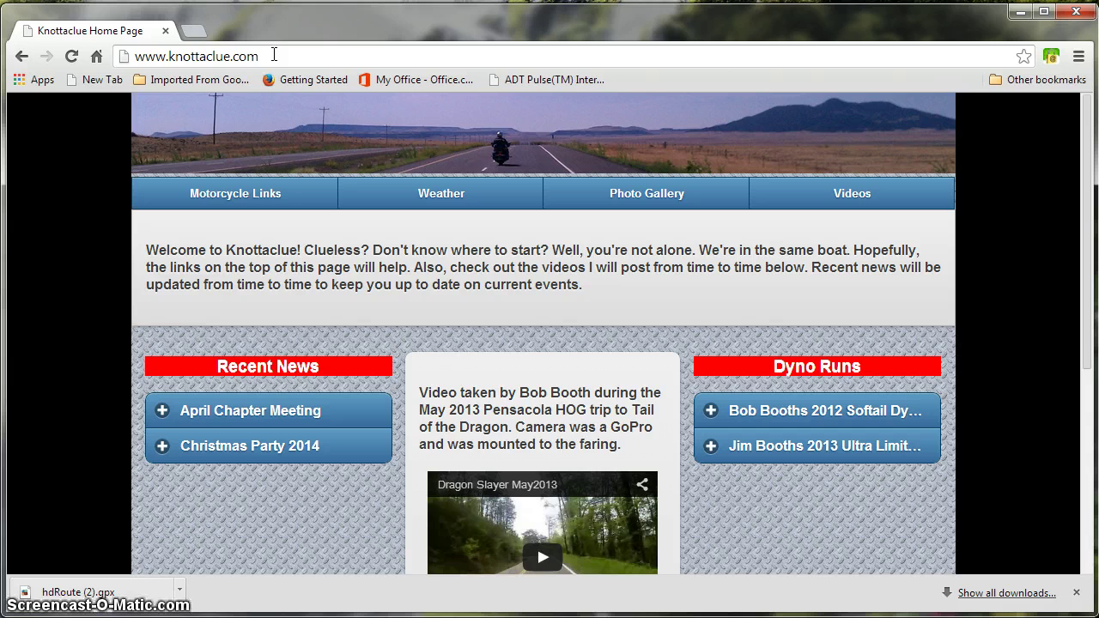
- From Knottaclue's Motorcycle Links, open the Harley Davidson Ride Planner under Official Harley Davidson Web Sites
left_click(275, 197)
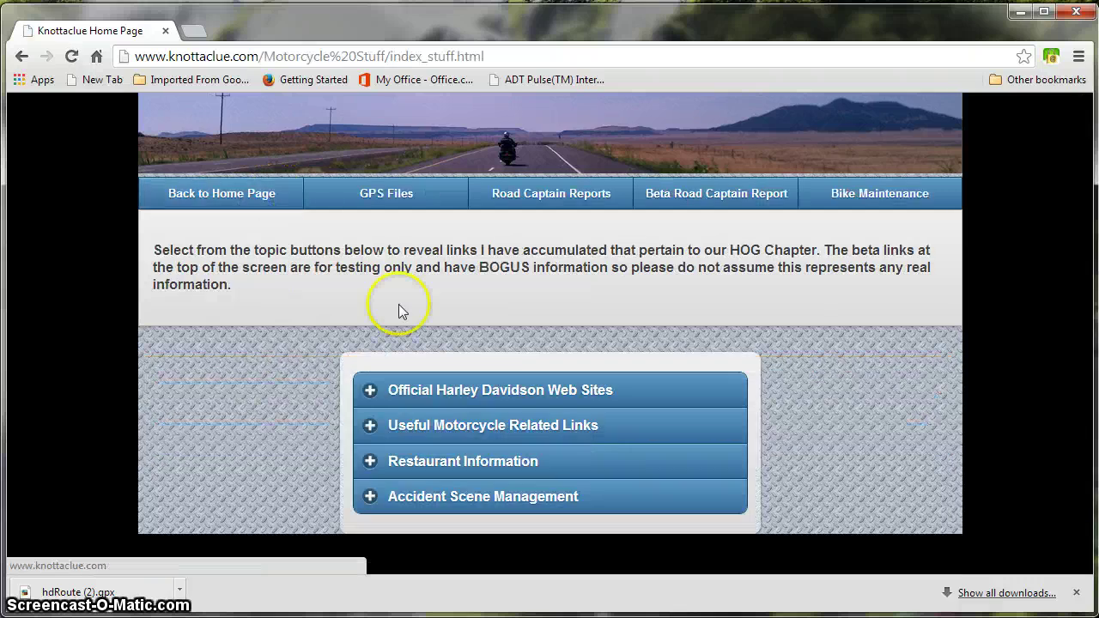
left_click(454, 401)
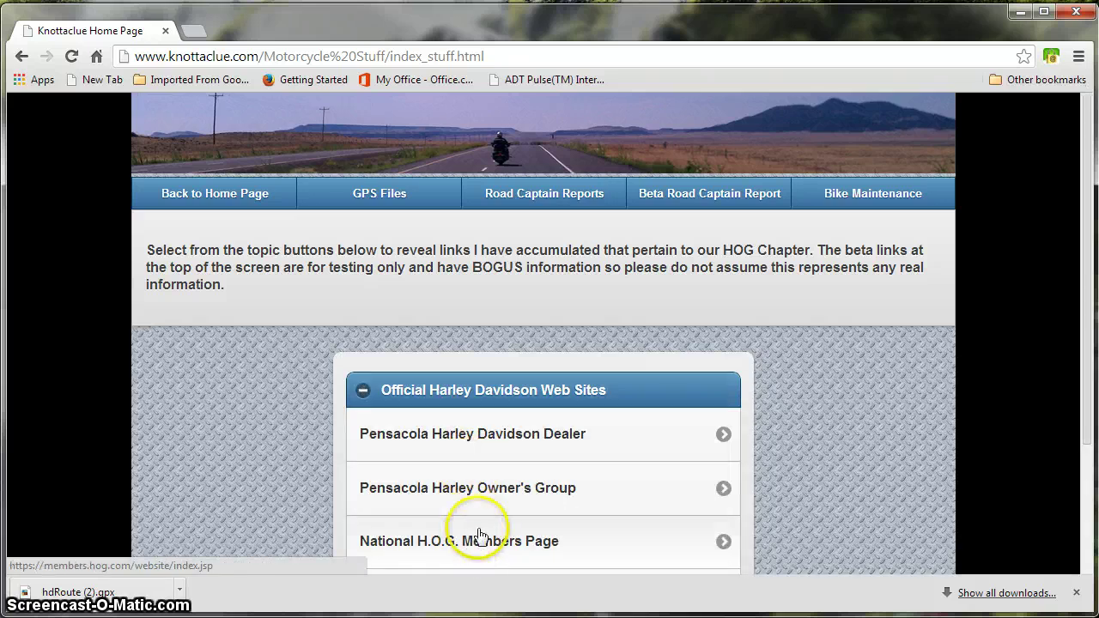
scroll(491, 524, "down", 2)
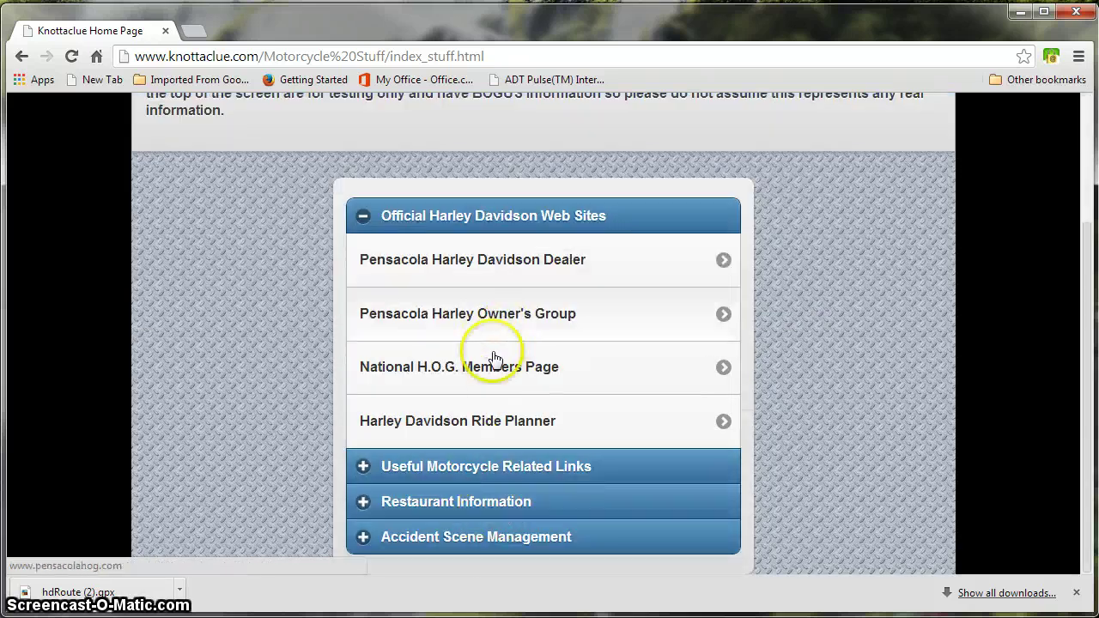
left_click(440, 426)
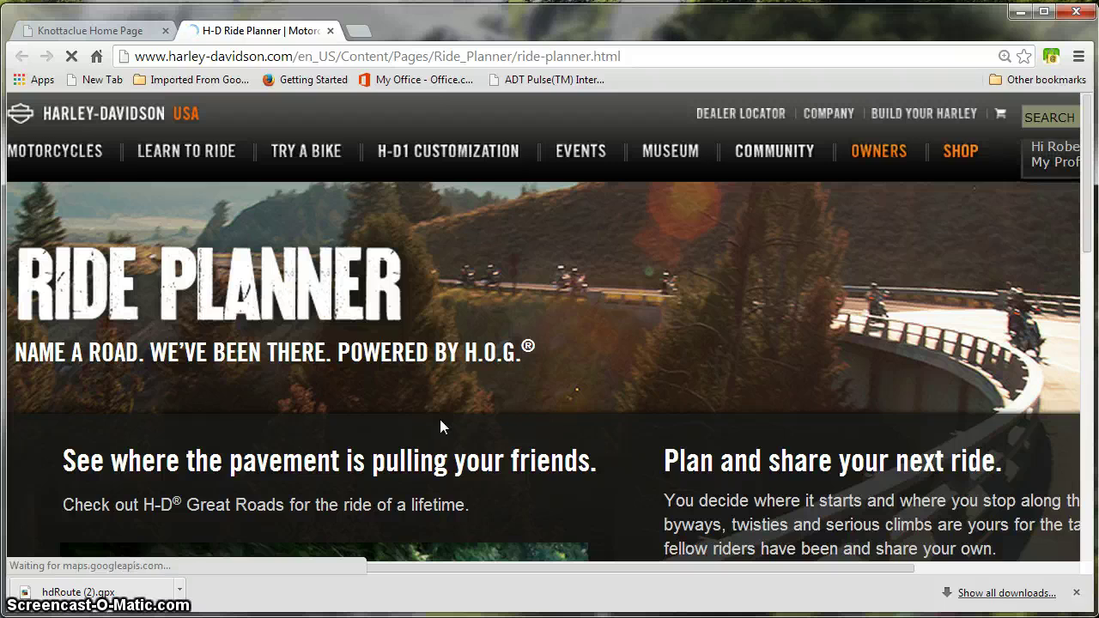
scroll(444, 421, "down", 3)
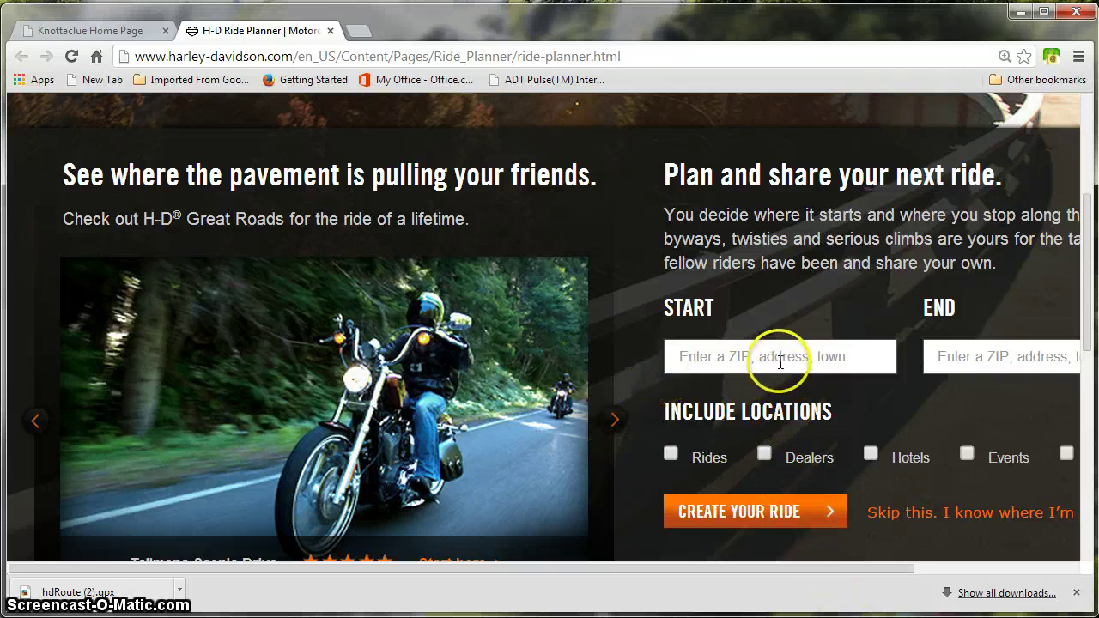
left_click(696, 355)
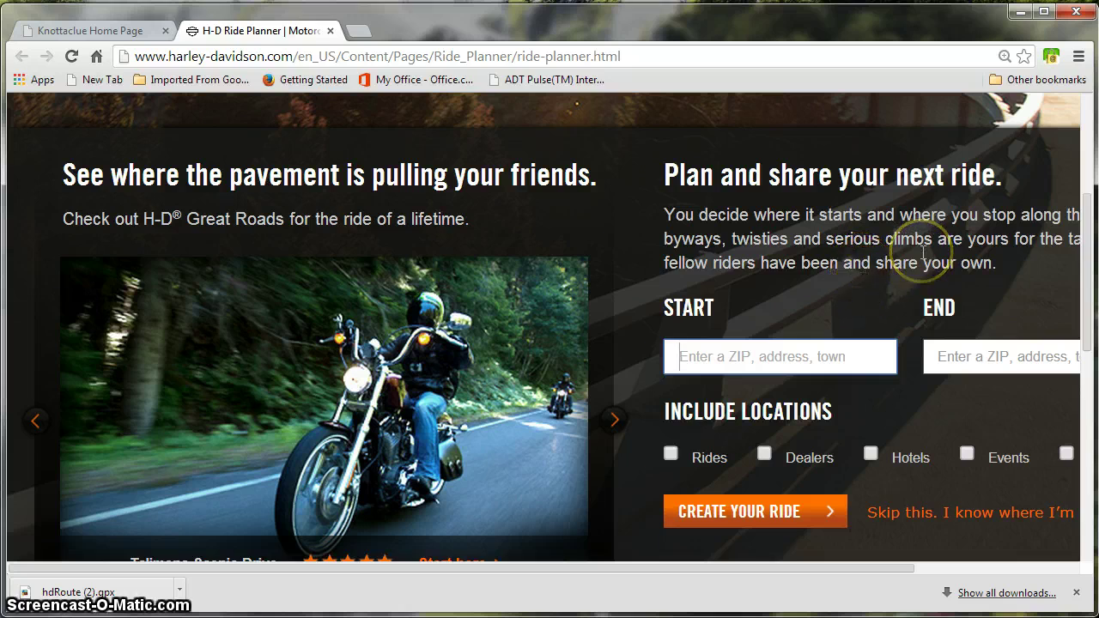
type("638")
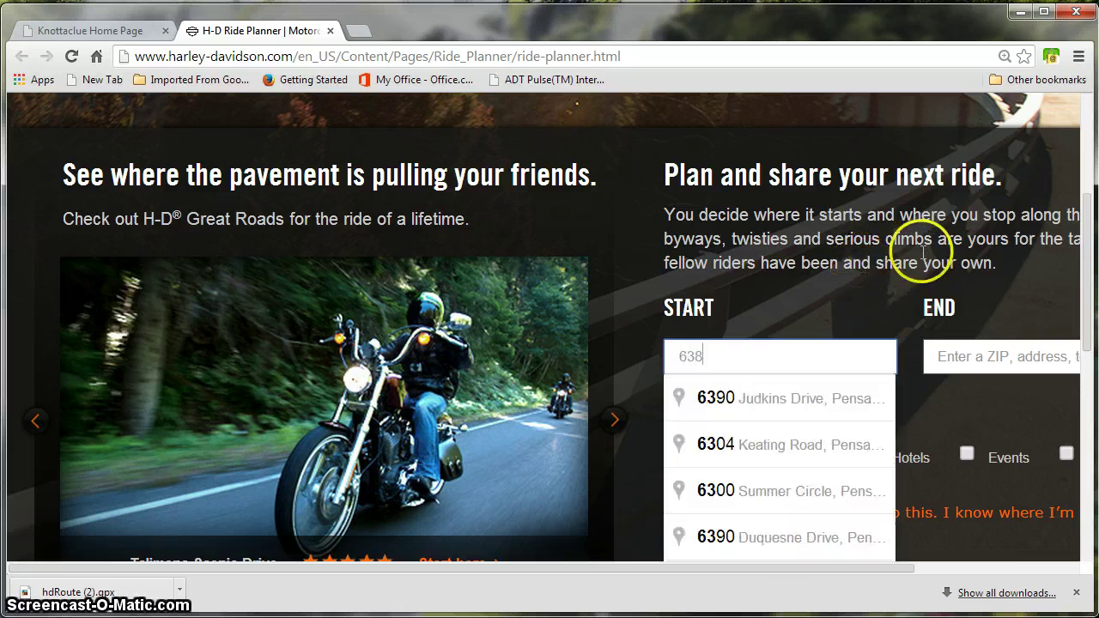
type("5")
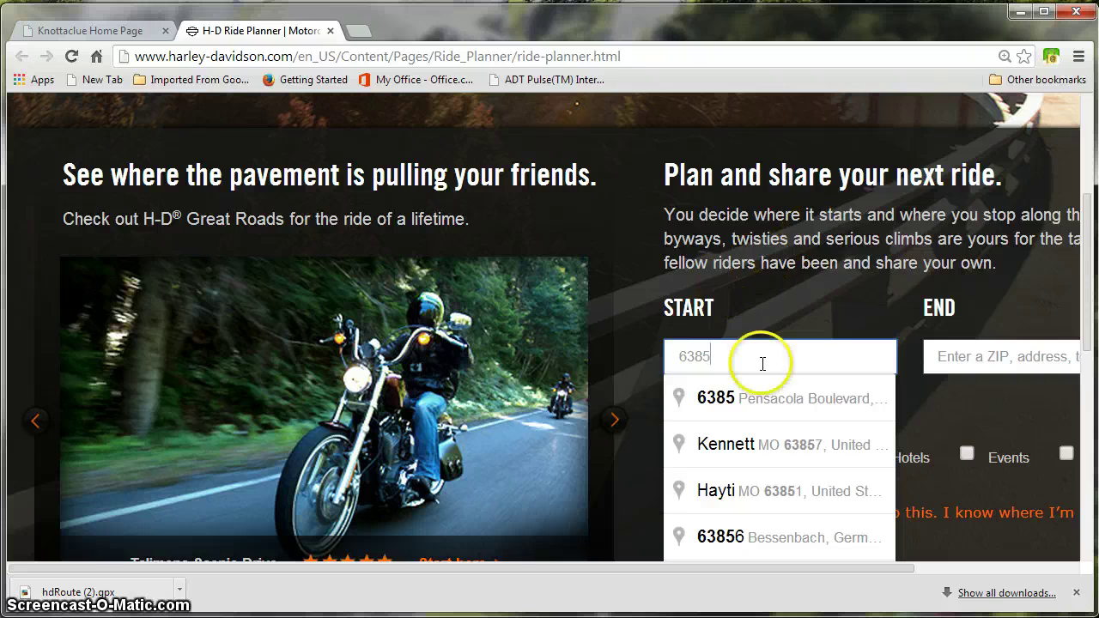
left_click(775, 410)
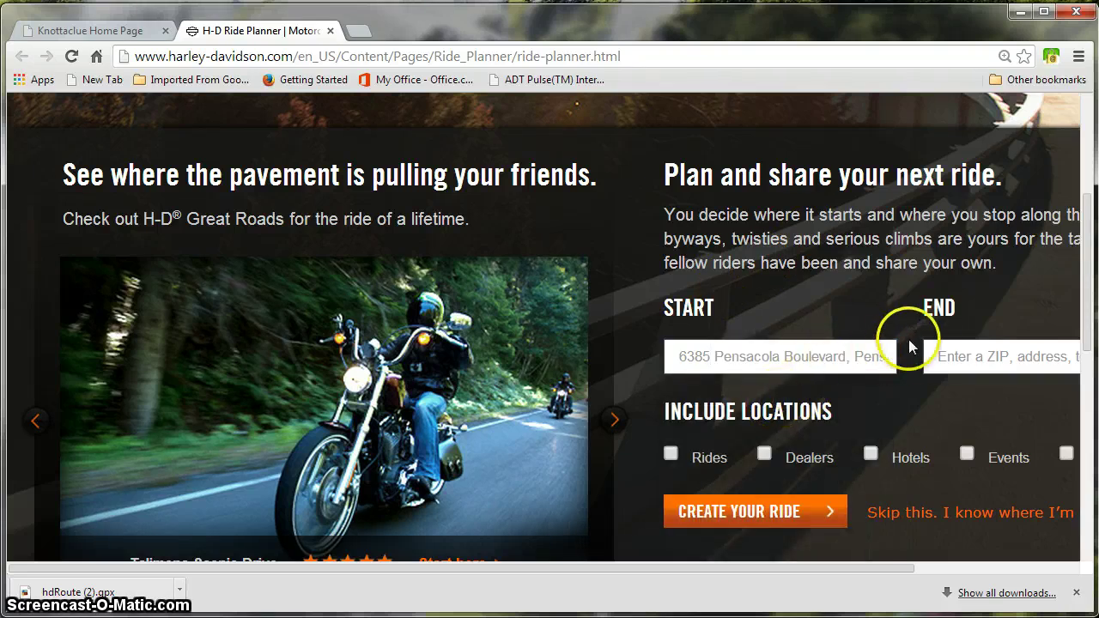
left_click(945, 355)
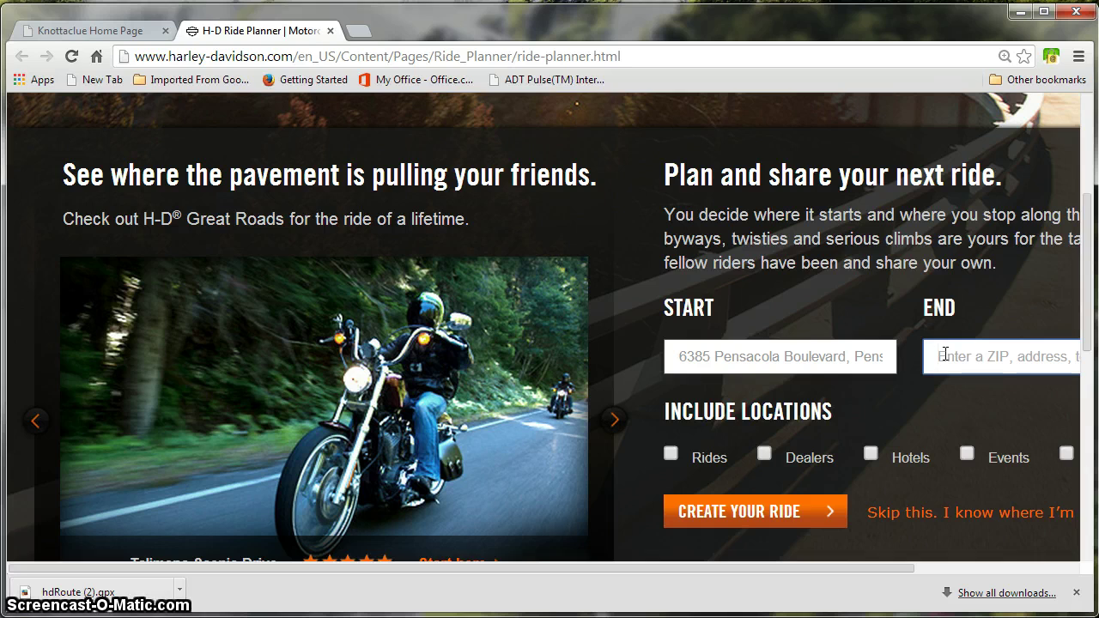
- Enter 'Daytona Beach, Fl' as the END and create the 442.8-mile ride
type("Dayto")
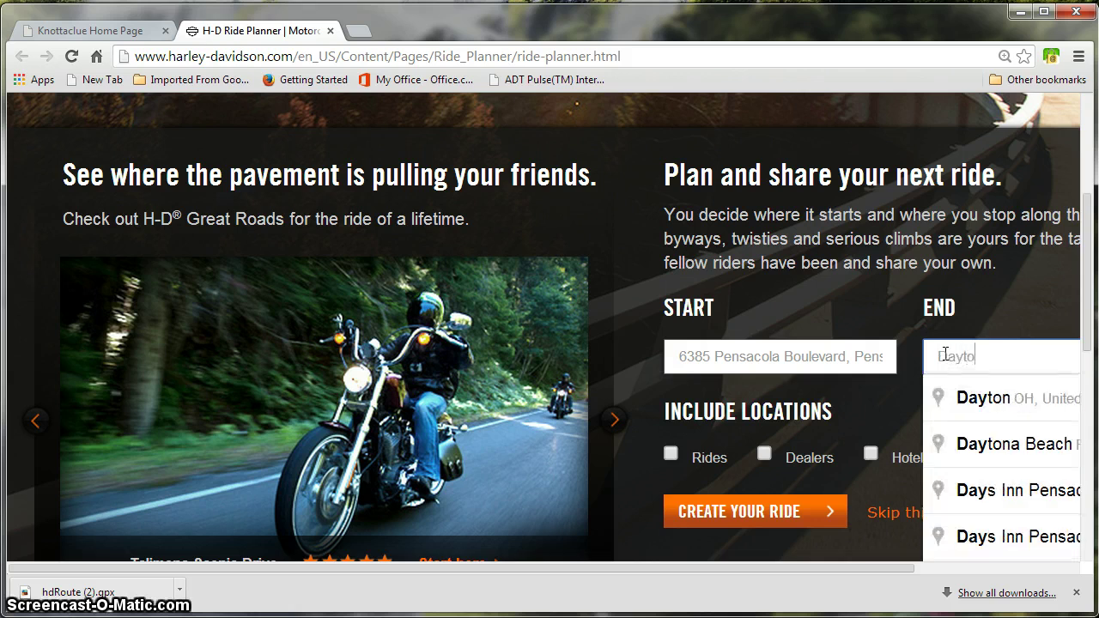
type("na B")
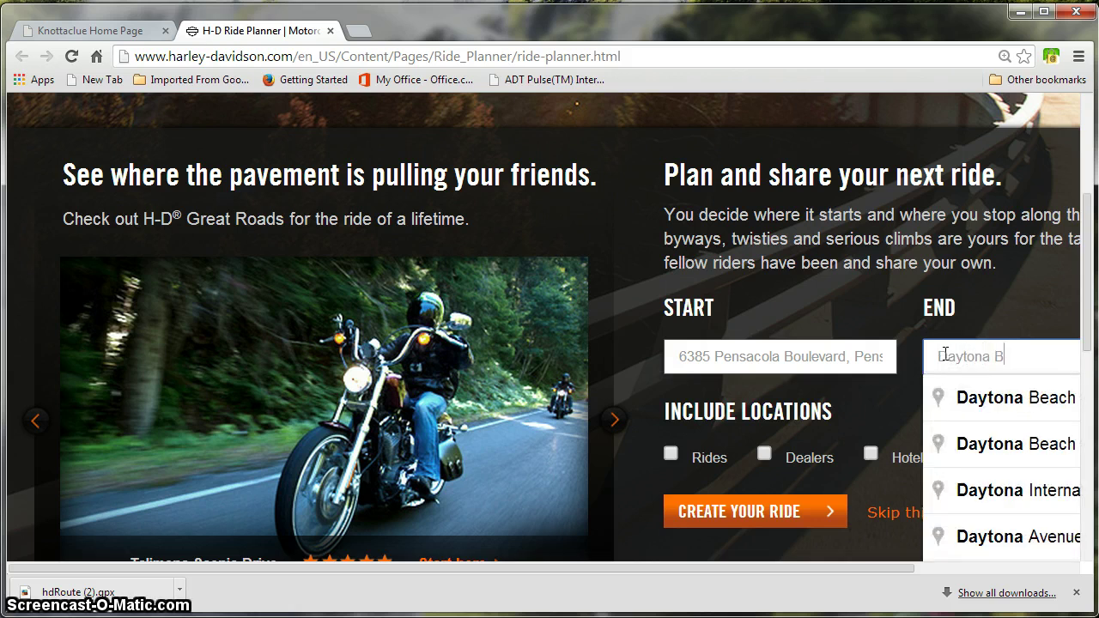
type("each,")
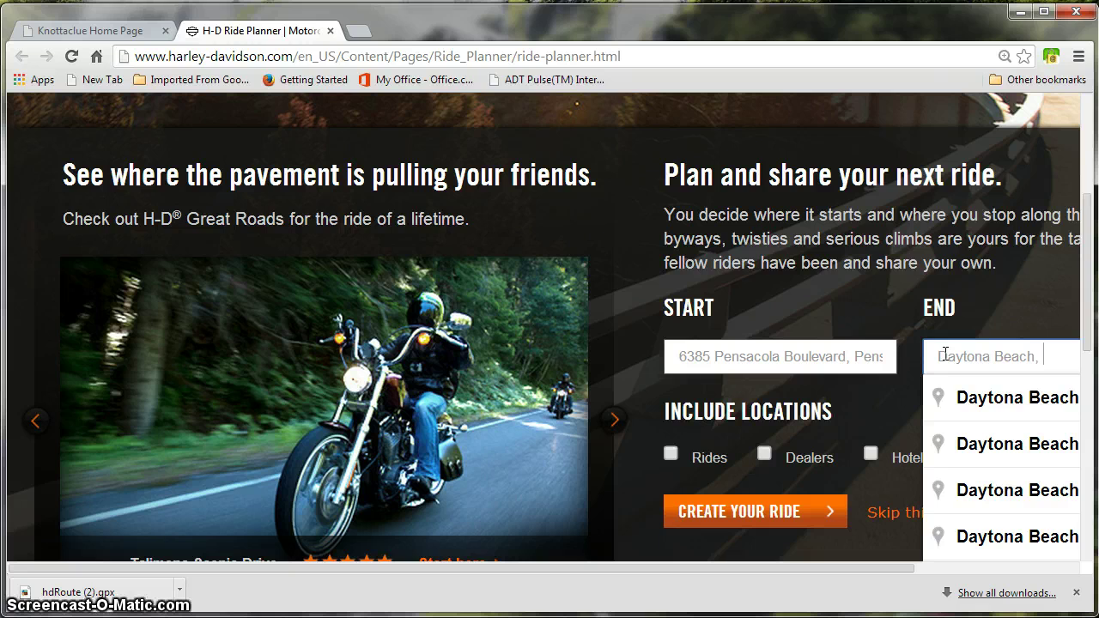
type(" Fl")
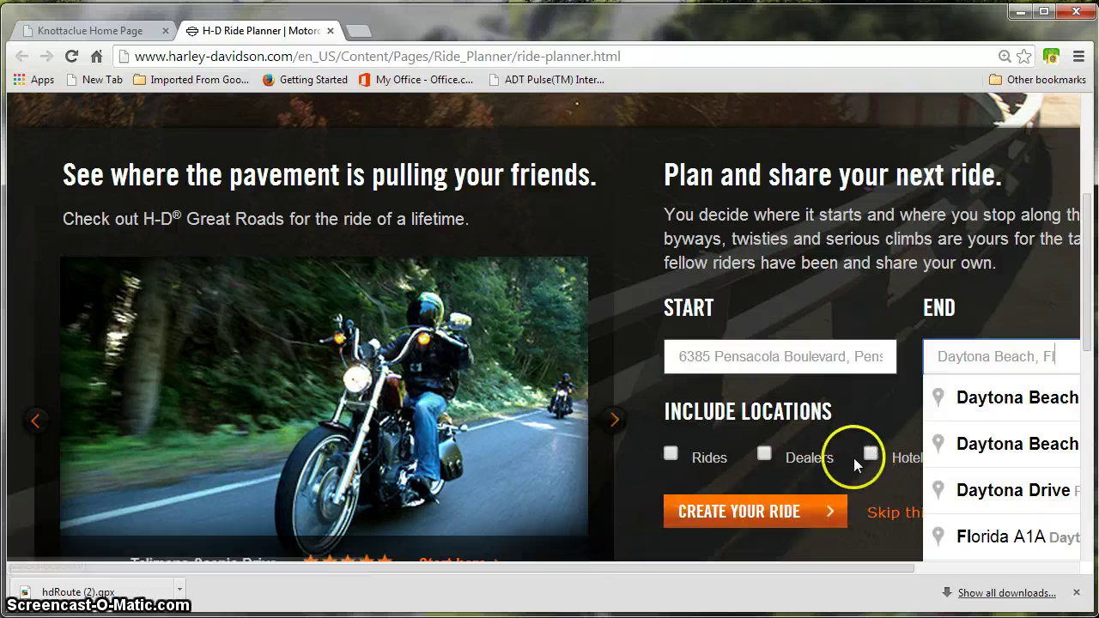
left_click(749, 513)
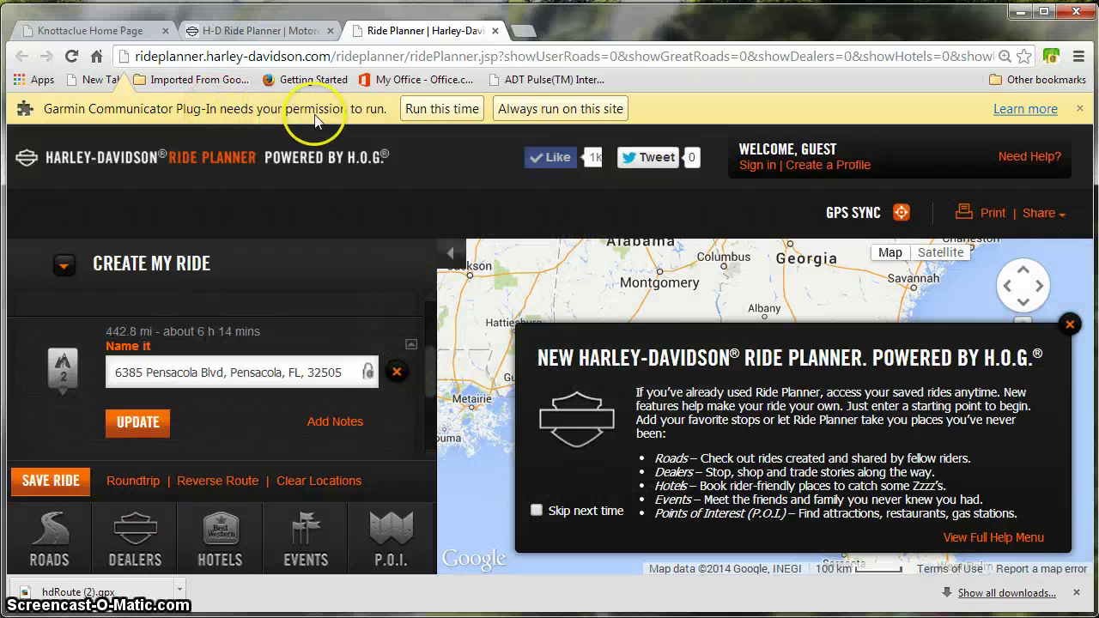
- Let the Garmin plug-in run this time and close the welcome notice to show the route map
left_click(440, 109)
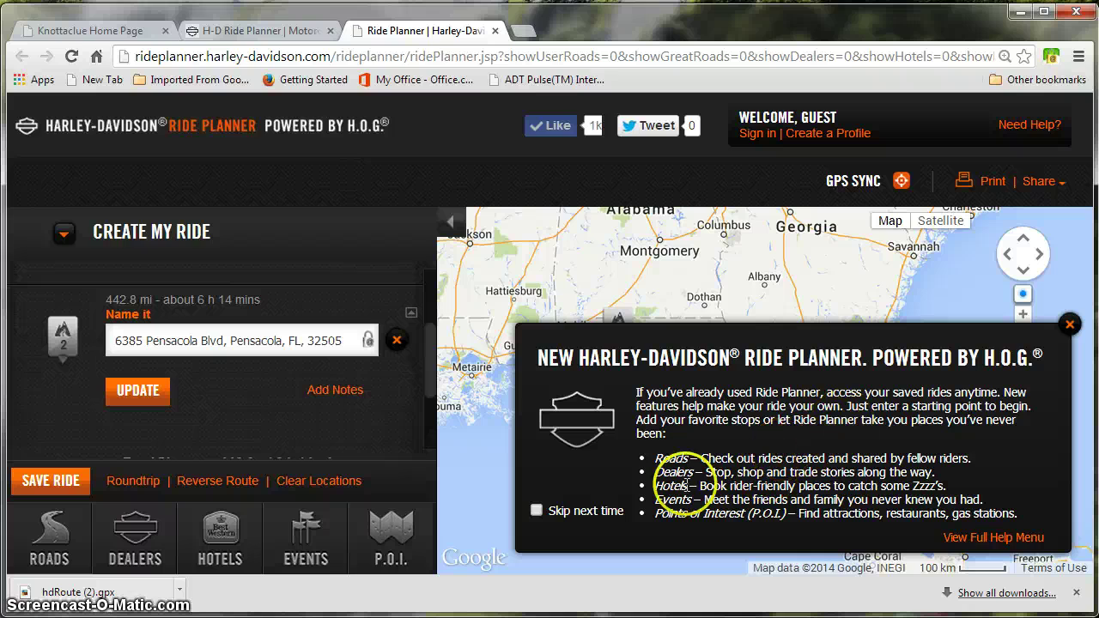
left_click(1070, 325)
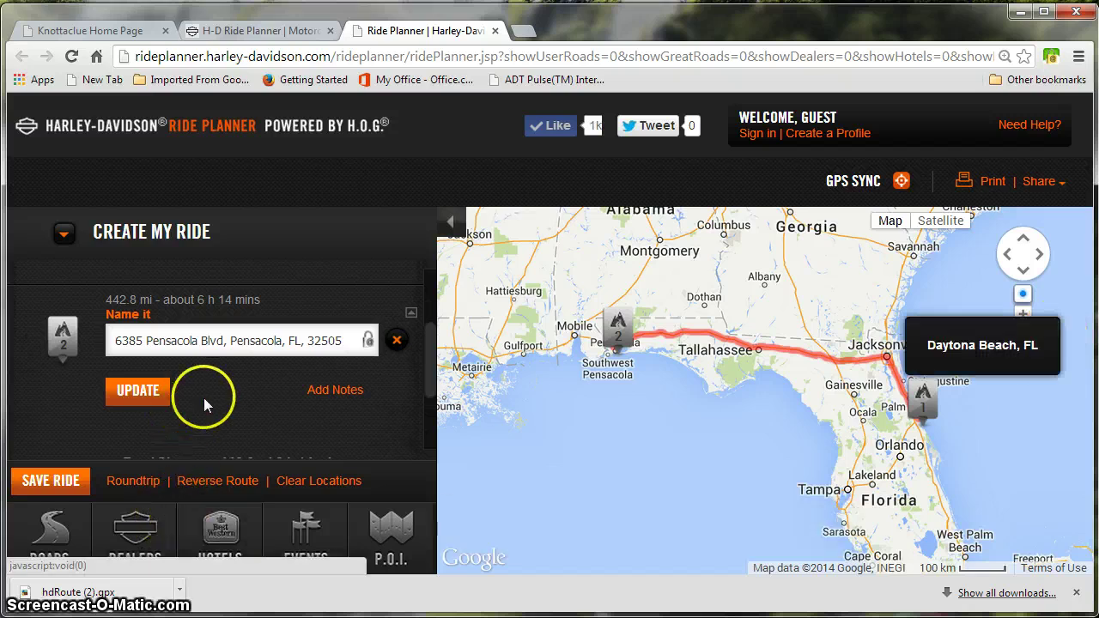
- Reorder the waypoints so Pensacola is stop 1 and Daytona Beach stop 2, a 442.3-mile I-10 route
left_click(135, 393)
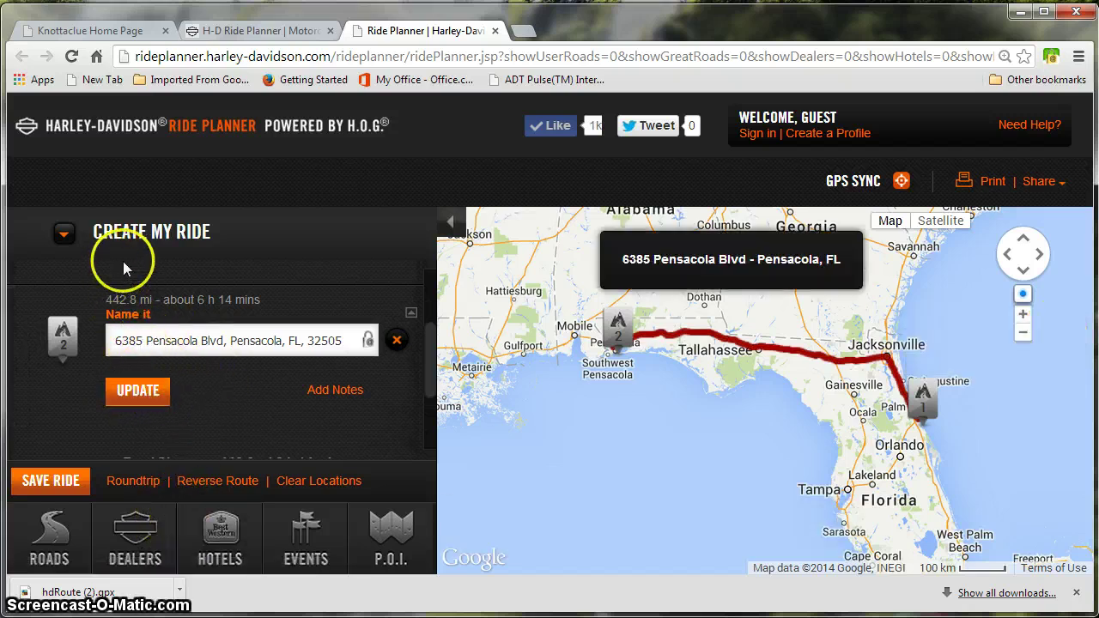
scroll(247, 382, "down", 2)
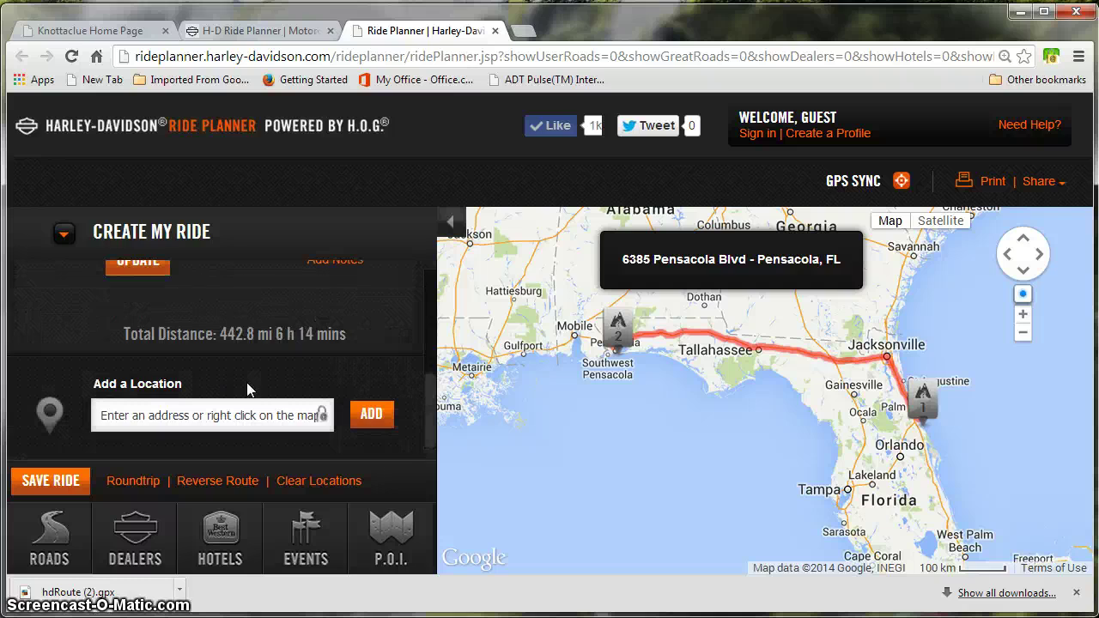
scroll(247, 389, "up", 2)
left_click(135, 364)
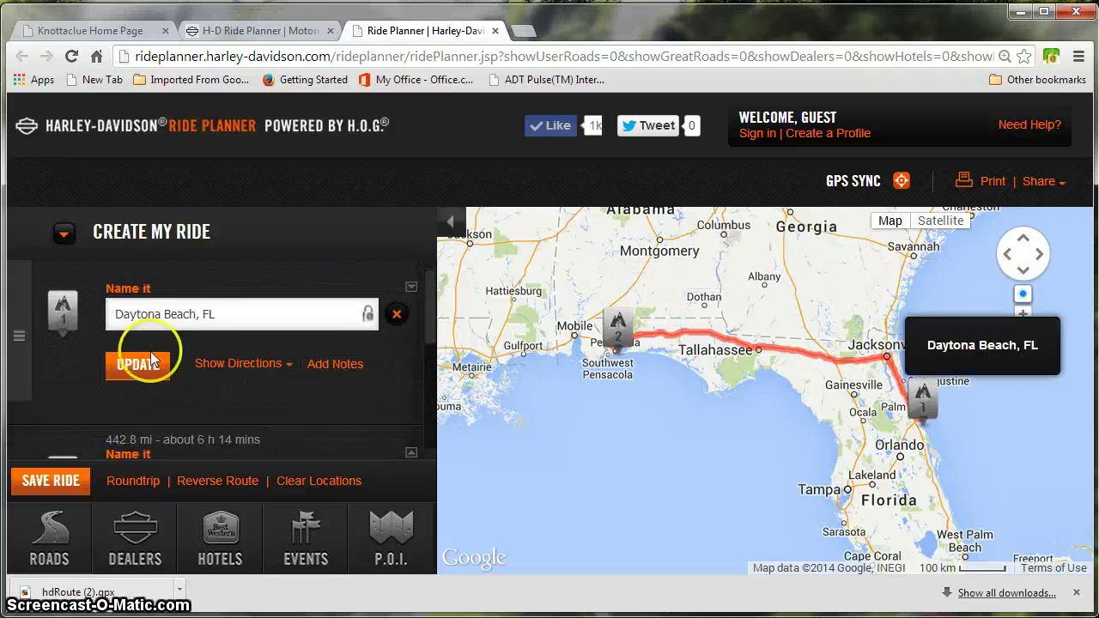
left_click(224, 309)
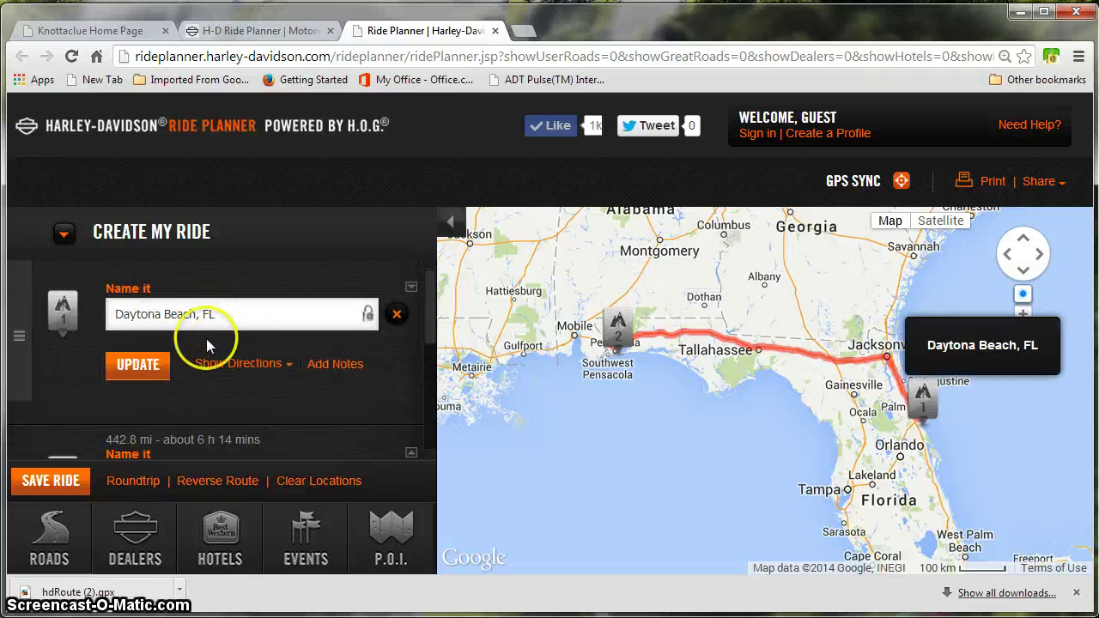
scroll(217, 339, "down", 2)
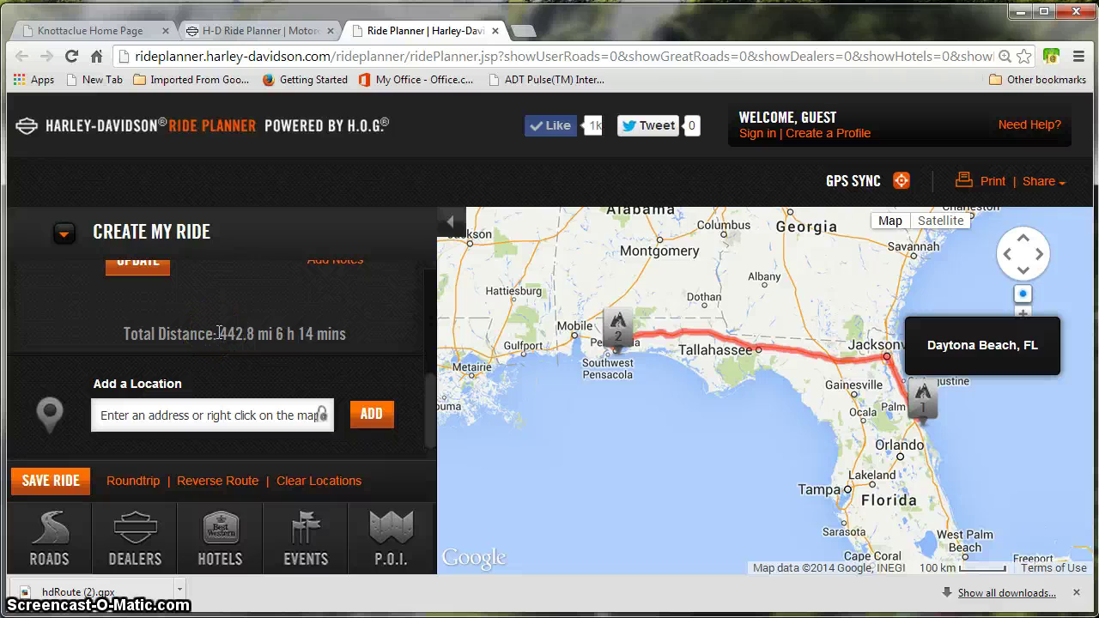
scroll(219, 333, "up", 2)
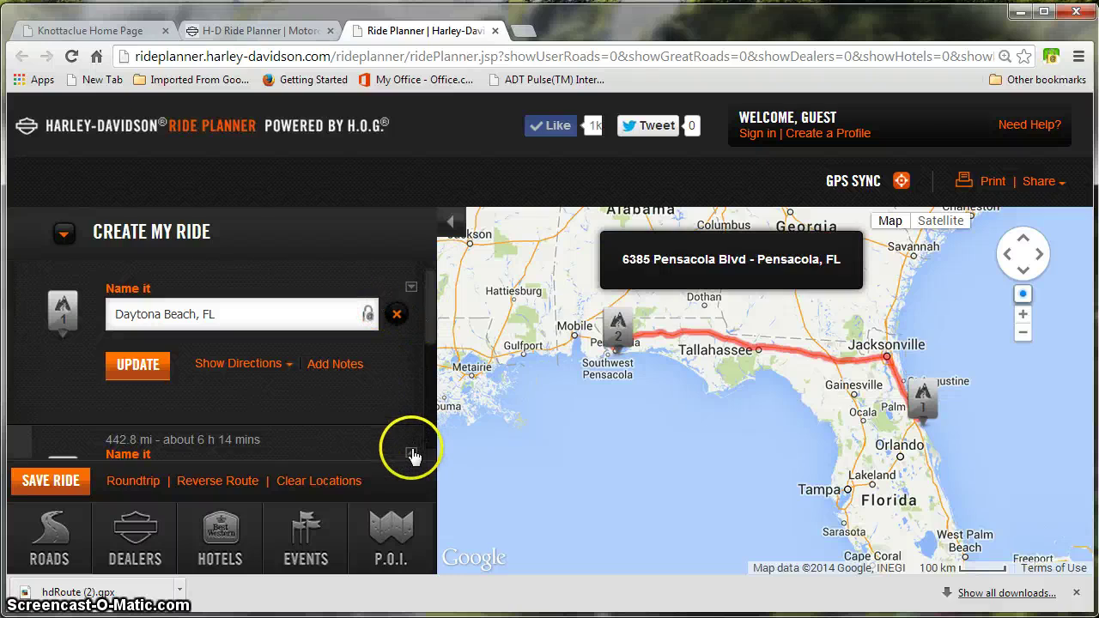
left_click(413, 288)
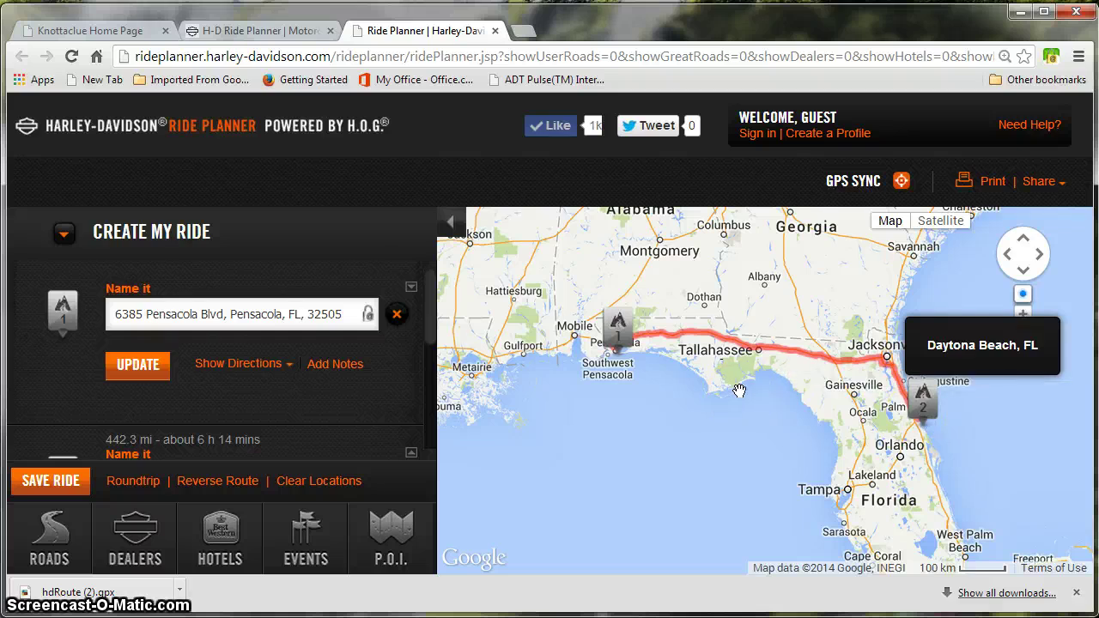
left_click_drag(739, 393, 724, 435)
scroll(717, 423, "up", 1)
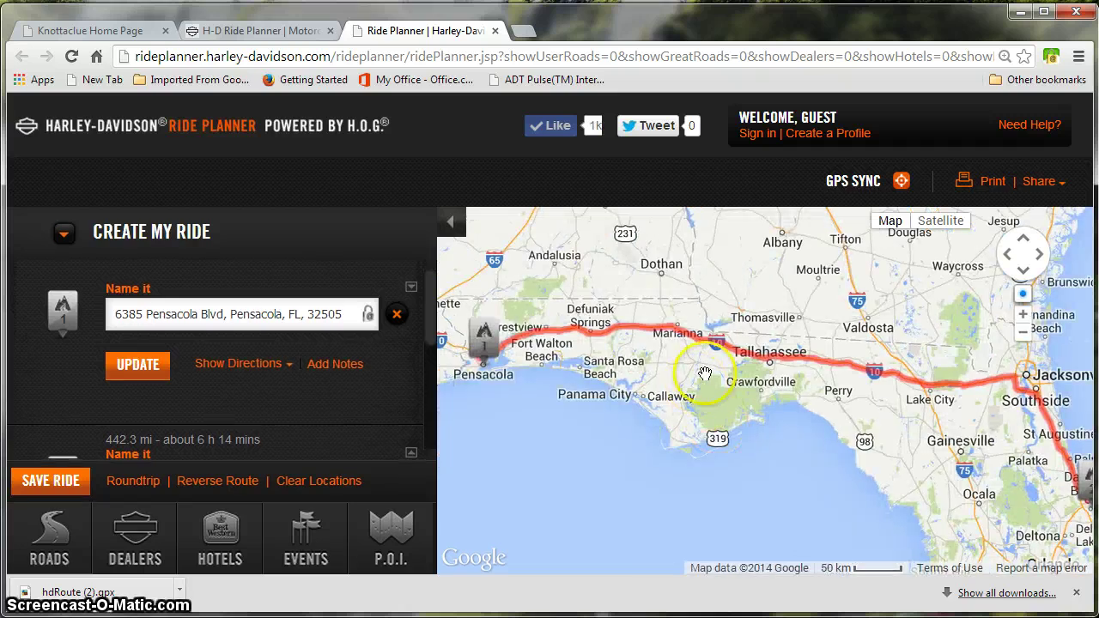
left_click(1024, 314)
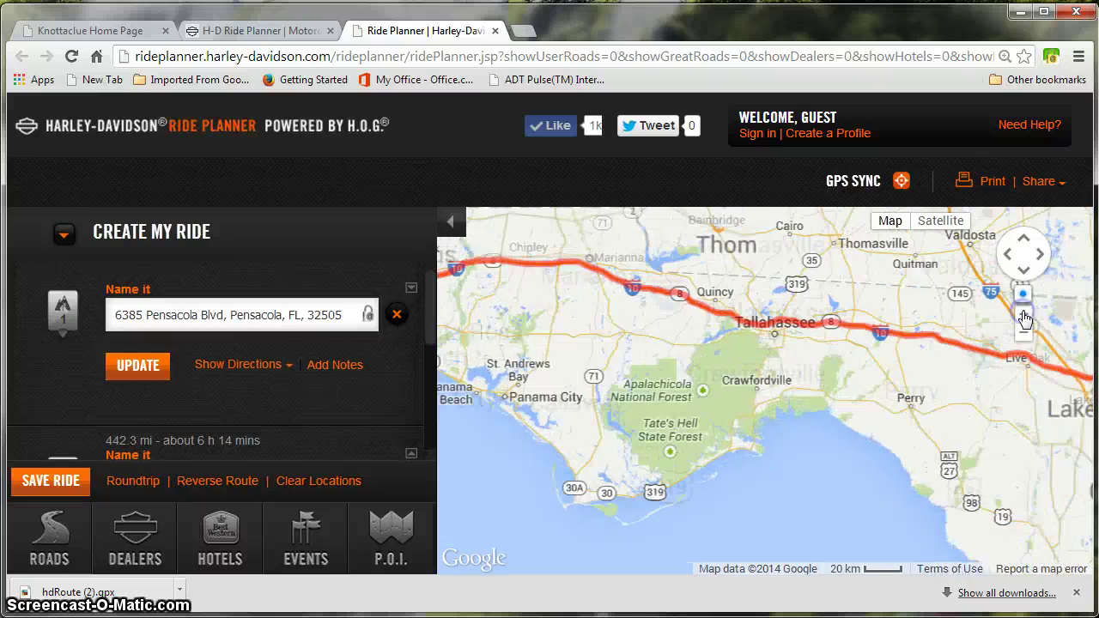
left_click(1024, 314)
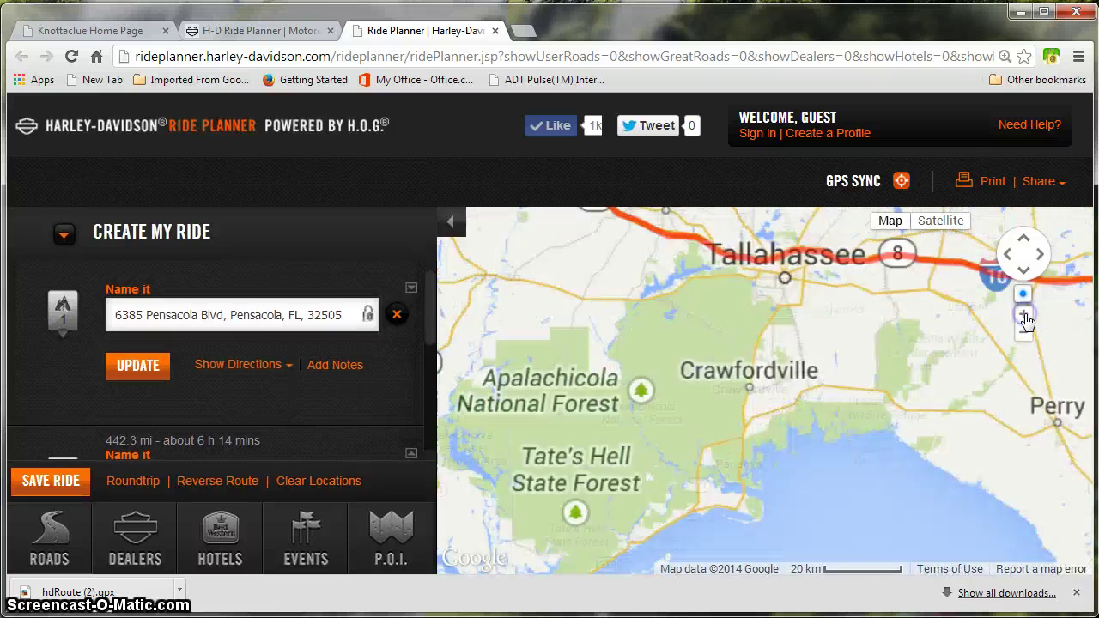
left_click_drag(530, 323, 1064, 493)
left_click_drag(555, 427, 953, 461)
left_click_drag(770, 474, 764, 430)
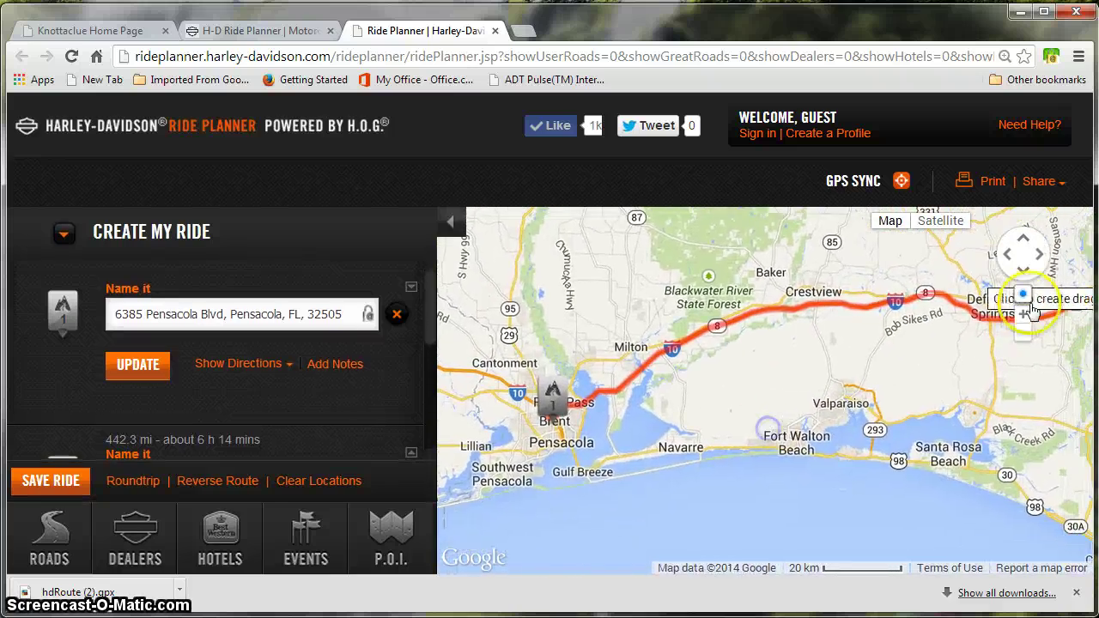
left_click(1022, 315)
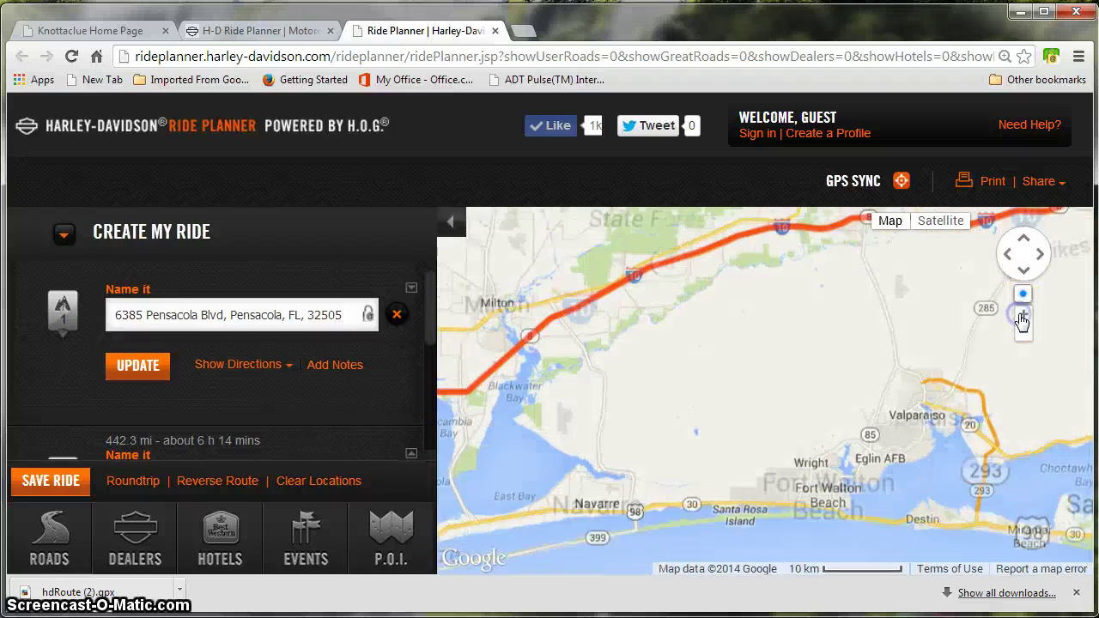
left_click_drag(721, 373, 930, 387)
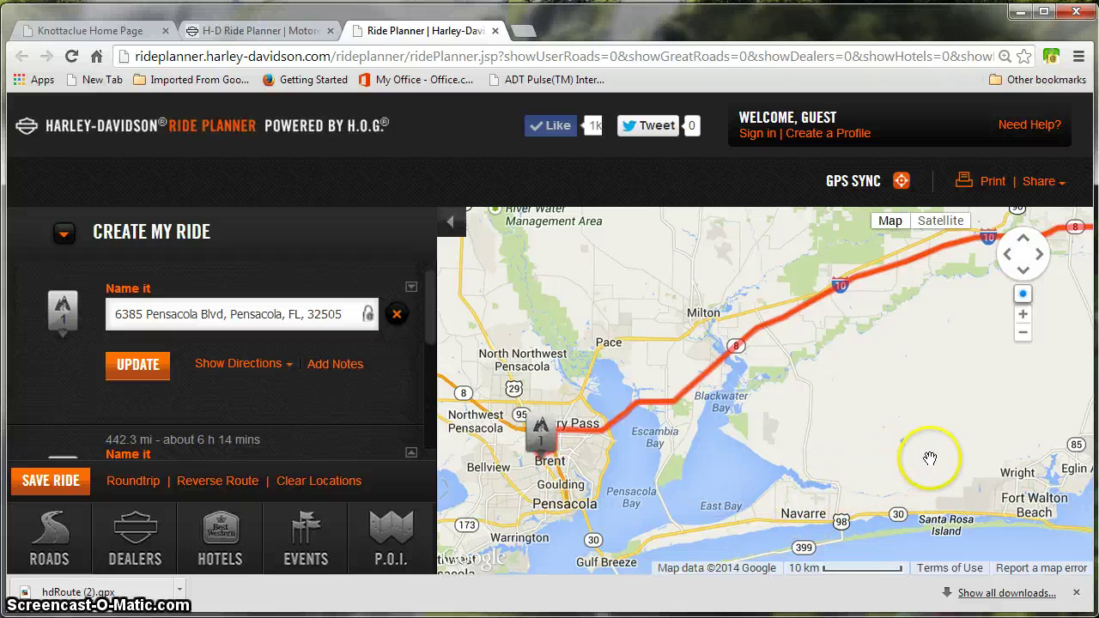
left_click_drag(930, 458, 823, 468)
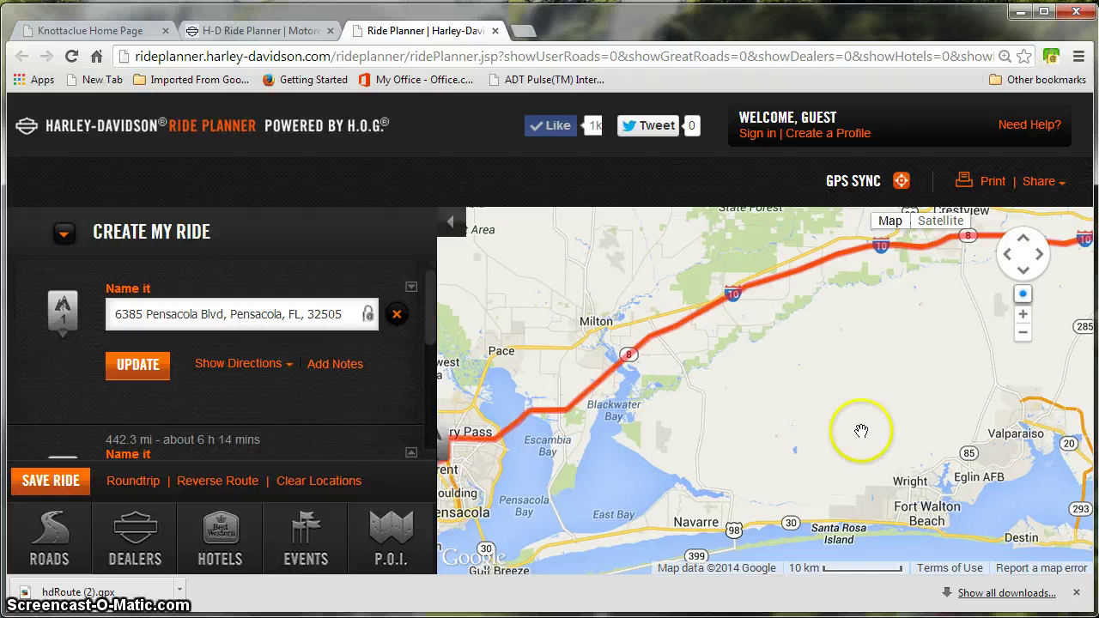
left_click_drag(845, 385, 844, 425)
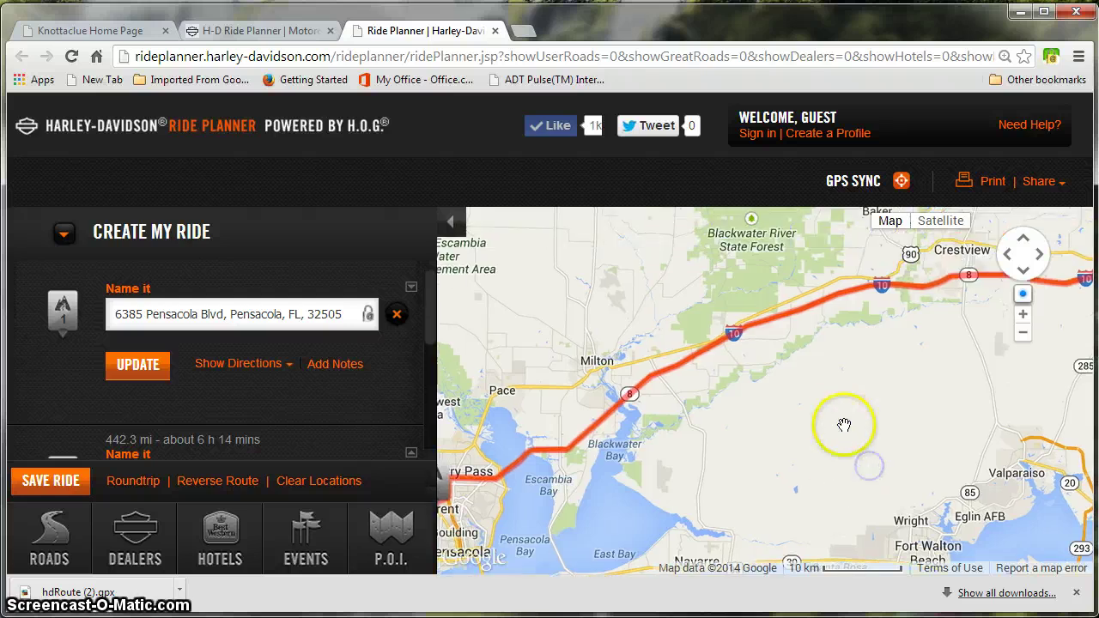
double_click(795, 397)
double_click(820, 397)
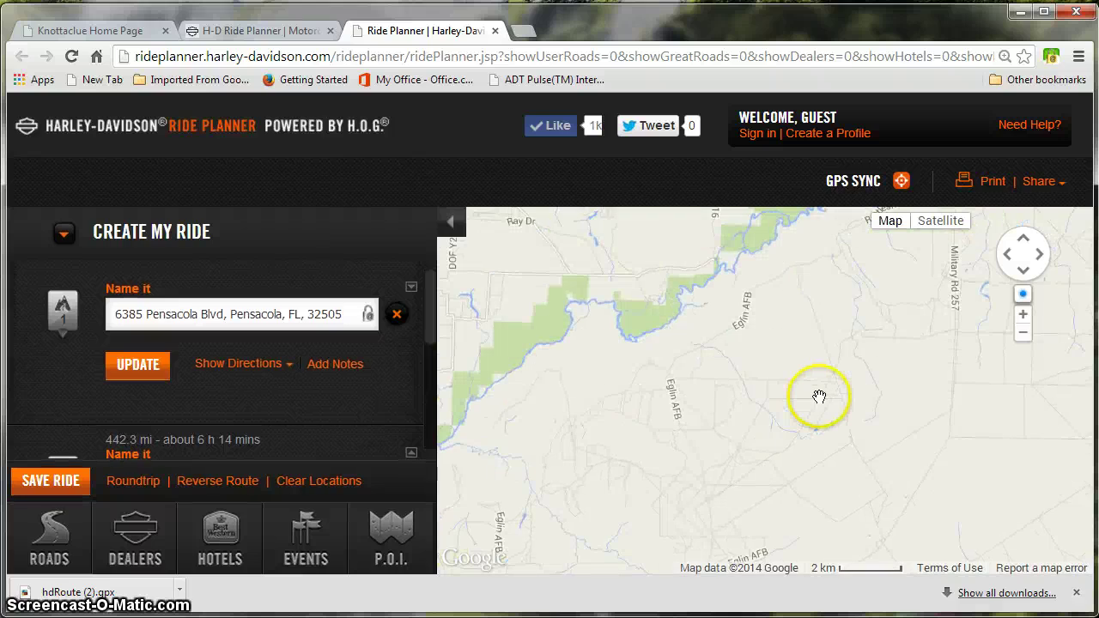
left_click_drag(803, 399, 731, 467)
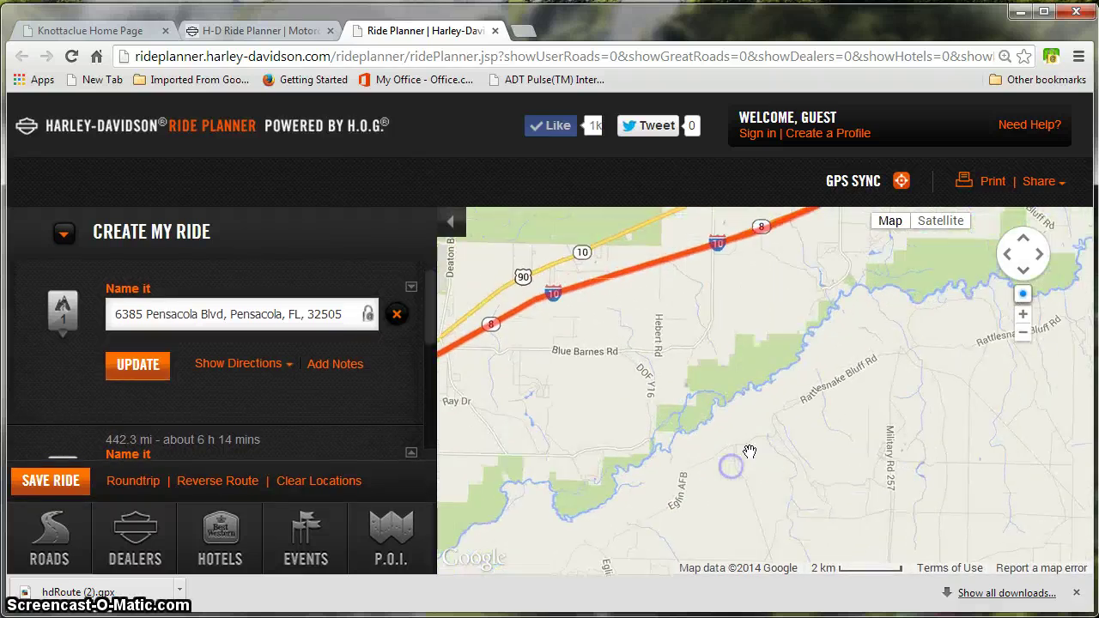
scroll(750, 450, "down", 1)
left_click_drag(856, 434, 713, 310)
left_click_drag(852, 404, 609, 378)
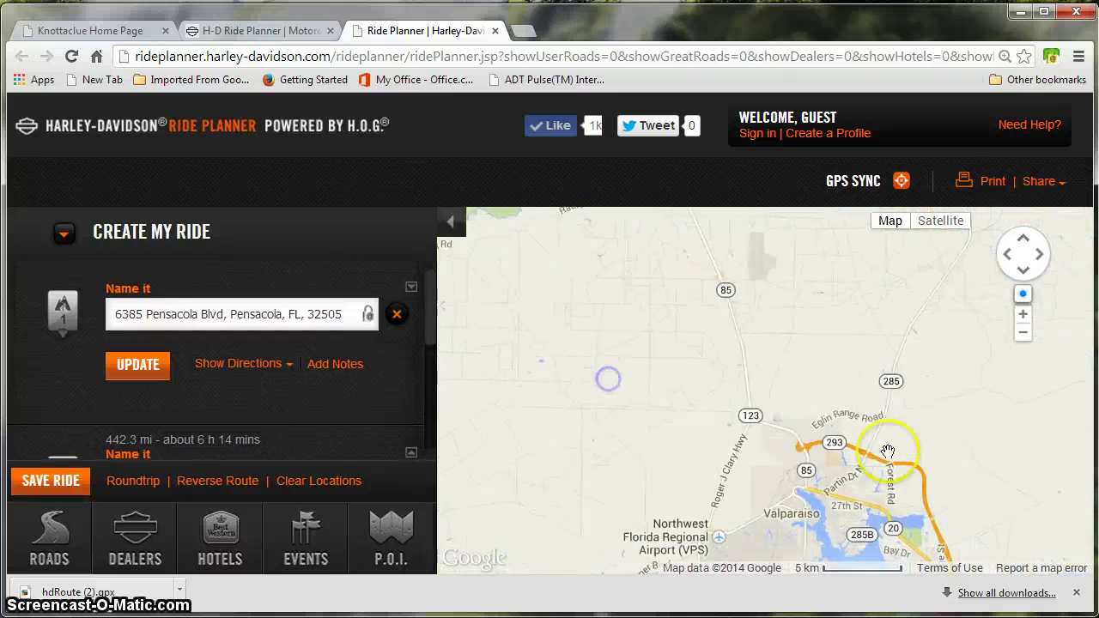
left_click_drag(971, 465, 776, 393)
scroll(863, 447, "up", 1)
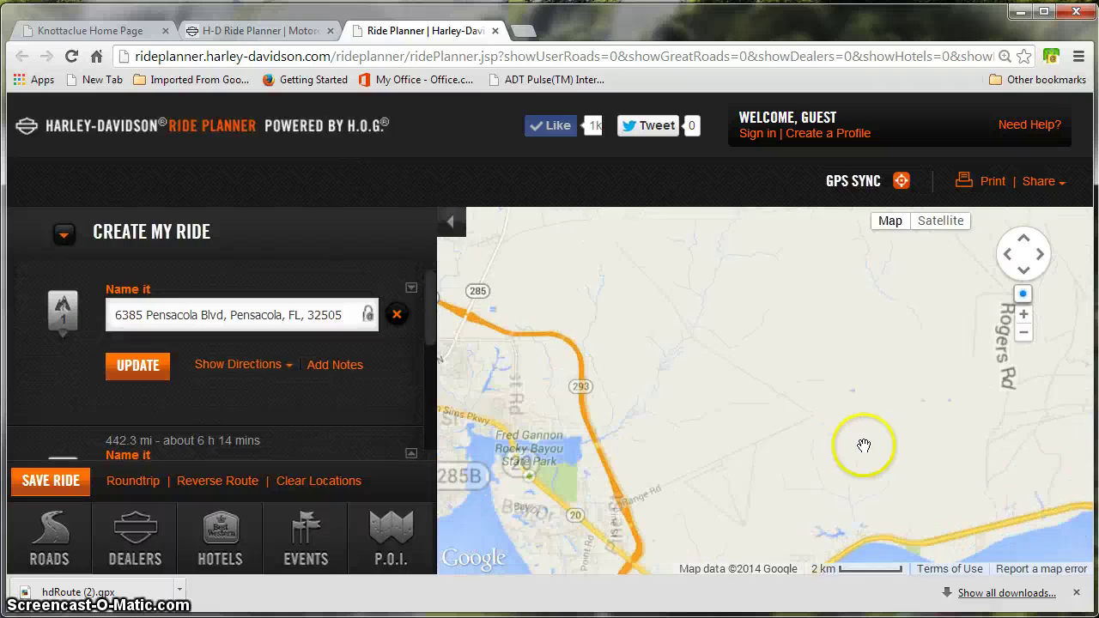
left_click_drag(890, 458, 865, 300)
left_click(841, 341)
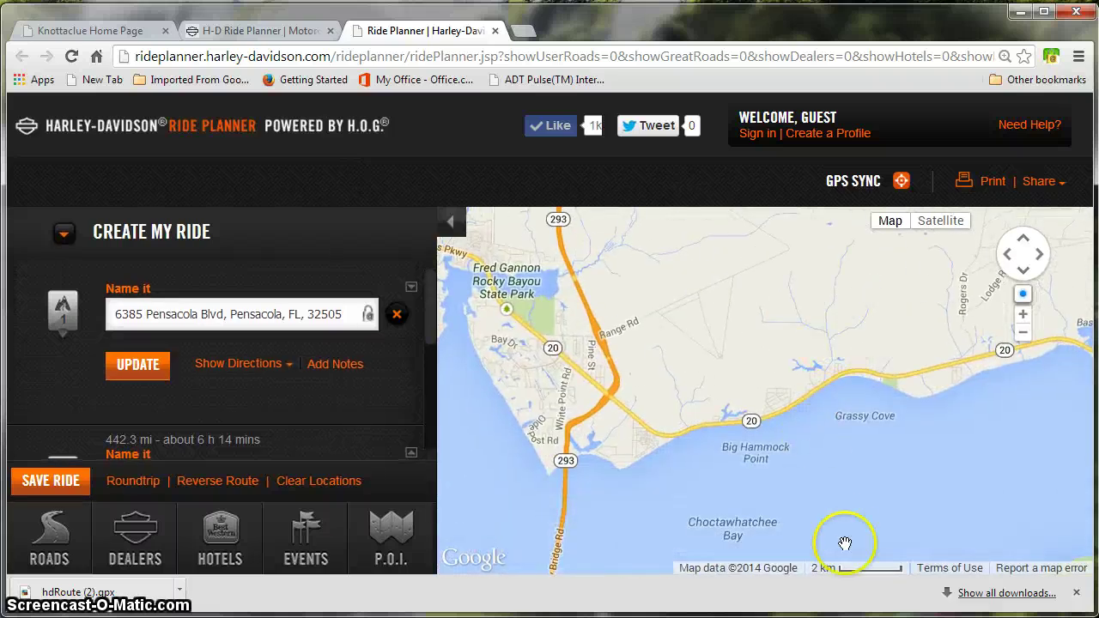
left_click_drag(833, 502, 800, 537)
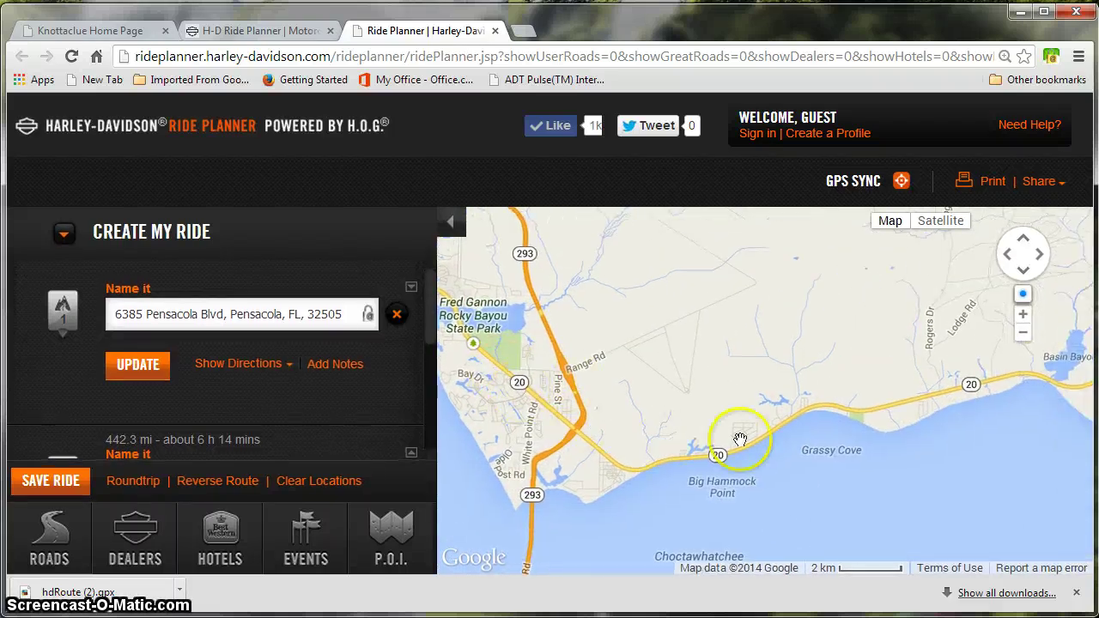
scroll(820, 315, "down", 2)
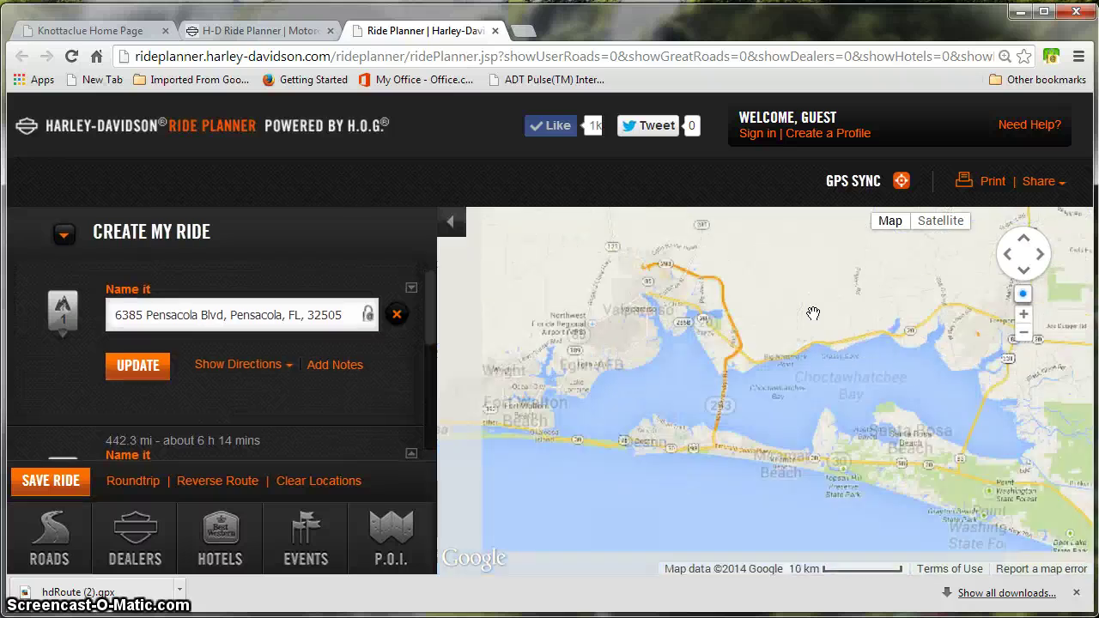
left_click(807, 297)
left_click_drag(792, 324, 773, 403)
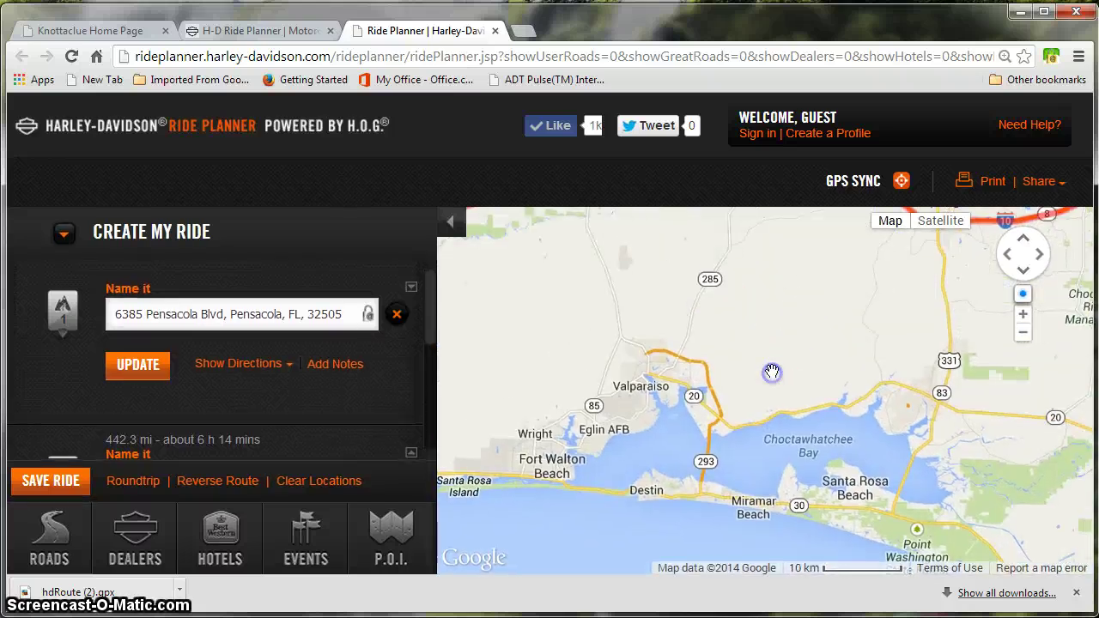
scroll(768, 373, "down", 1)
left_click(760, 339)
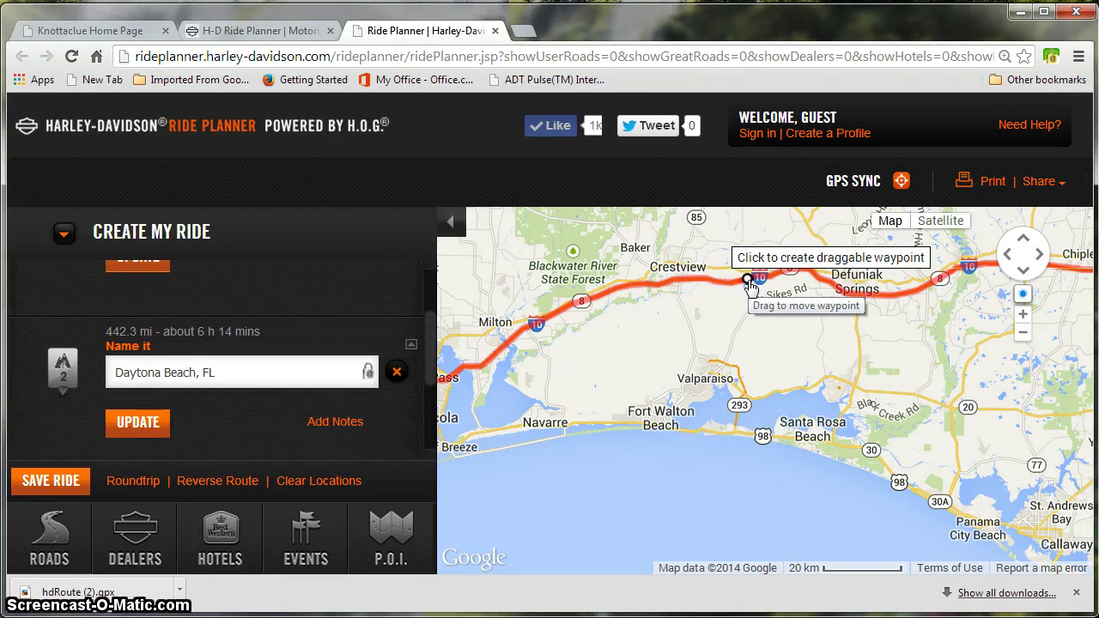
- Drag the route off I-10 south toward Santa Rosa Beach and follow it to Valparaiso and Choctawhatchee Bay
left_click_drag(748, 281, 814, 392)
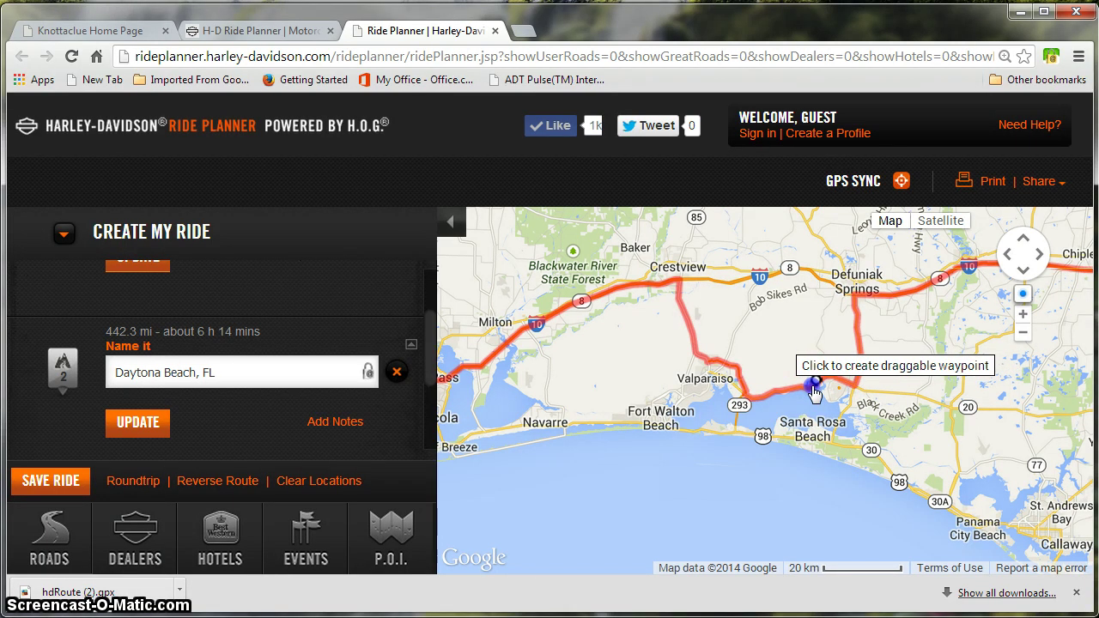
left_click_drag(719, 332, 749, 344)
scroll(731, 326, "up", 3)
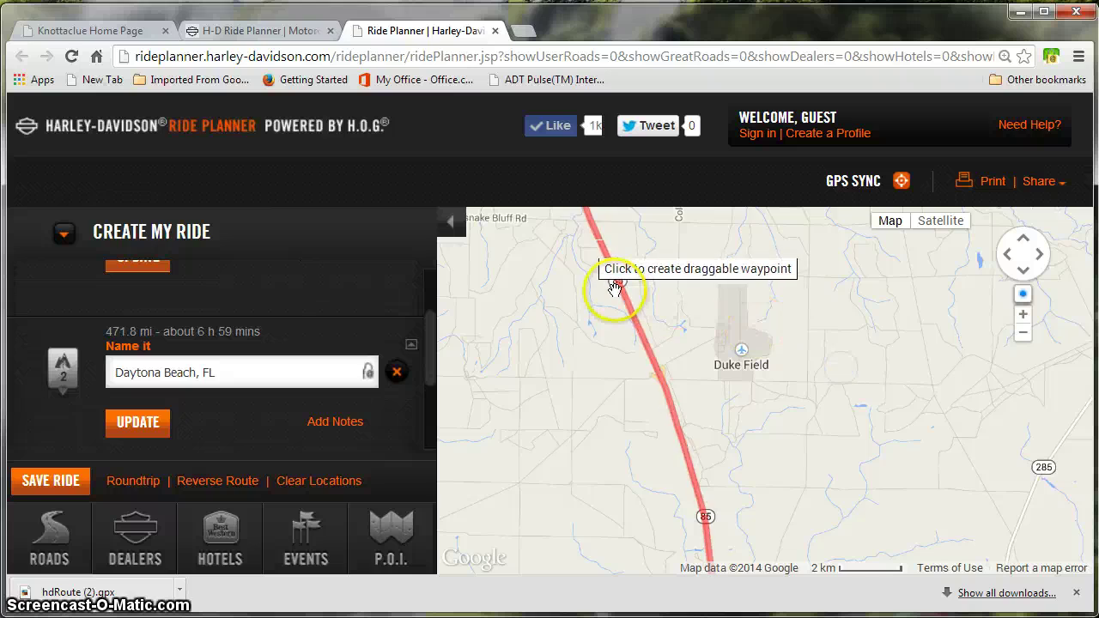
scroll(856, 363, "down", 2)
left_click_drag(935, 376, 707, 294)
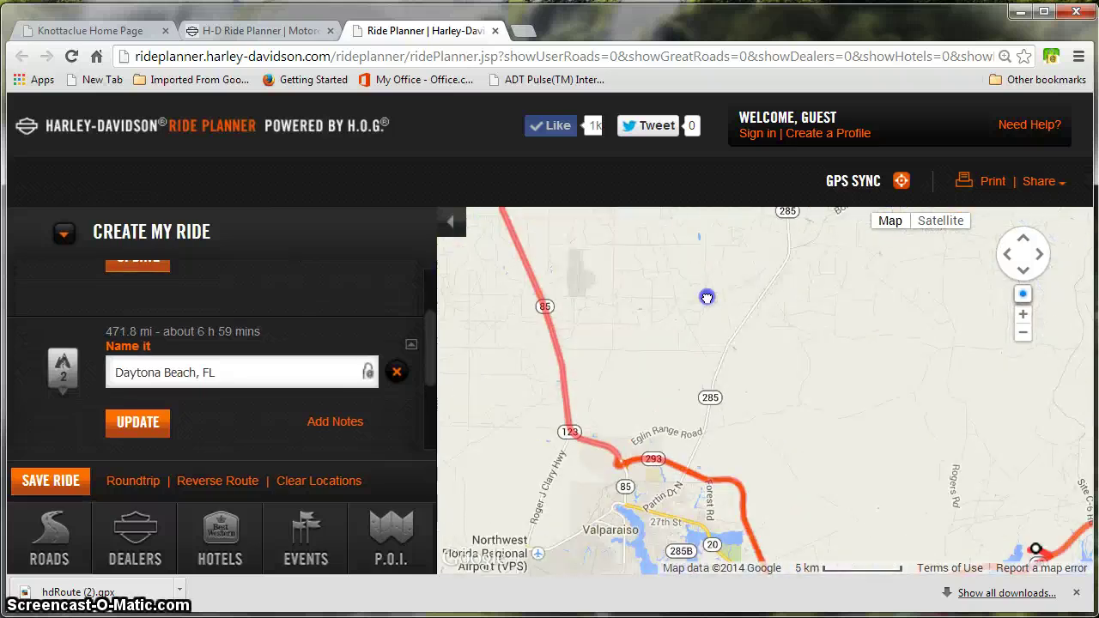
left_click_drag(888, 412, 806, 319)
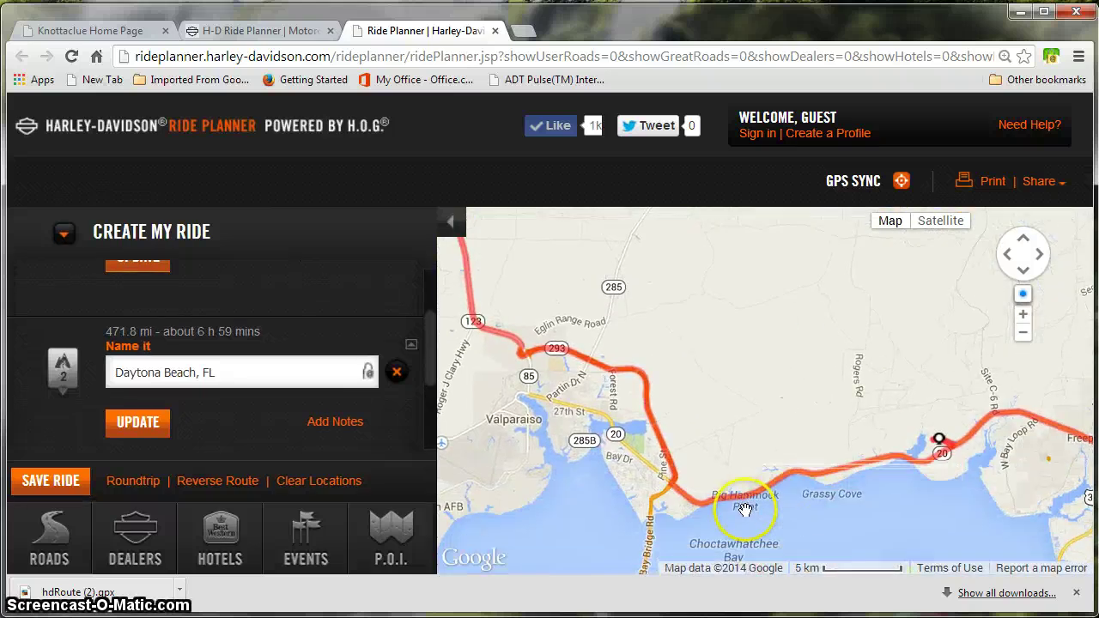
left_click_drag(917, 511, 800, 456)
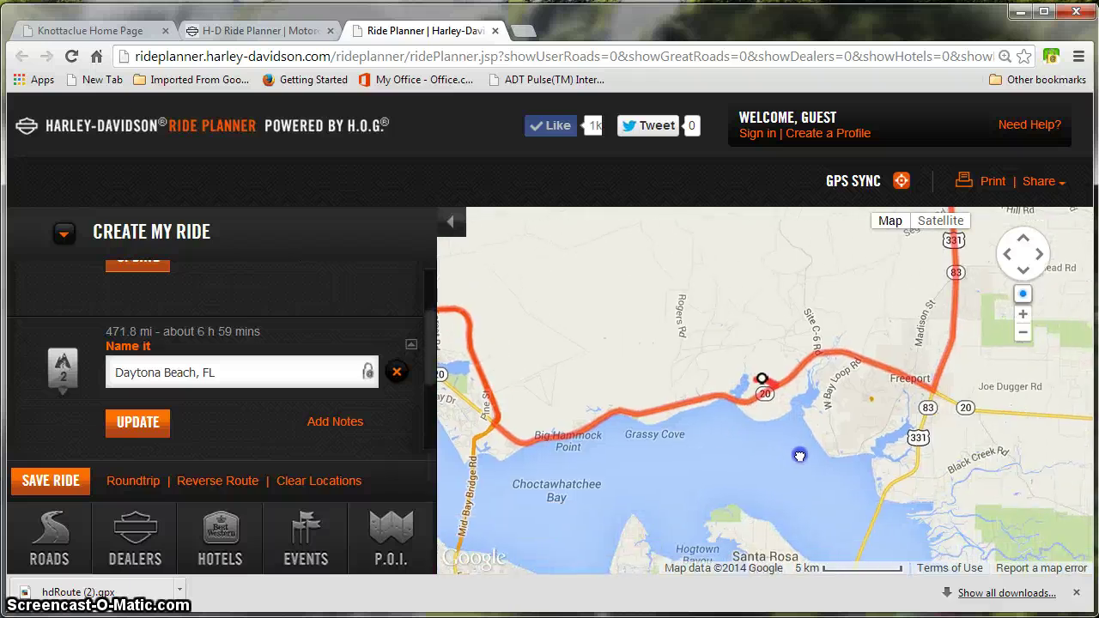
scroll(763, 395, "up", 3)
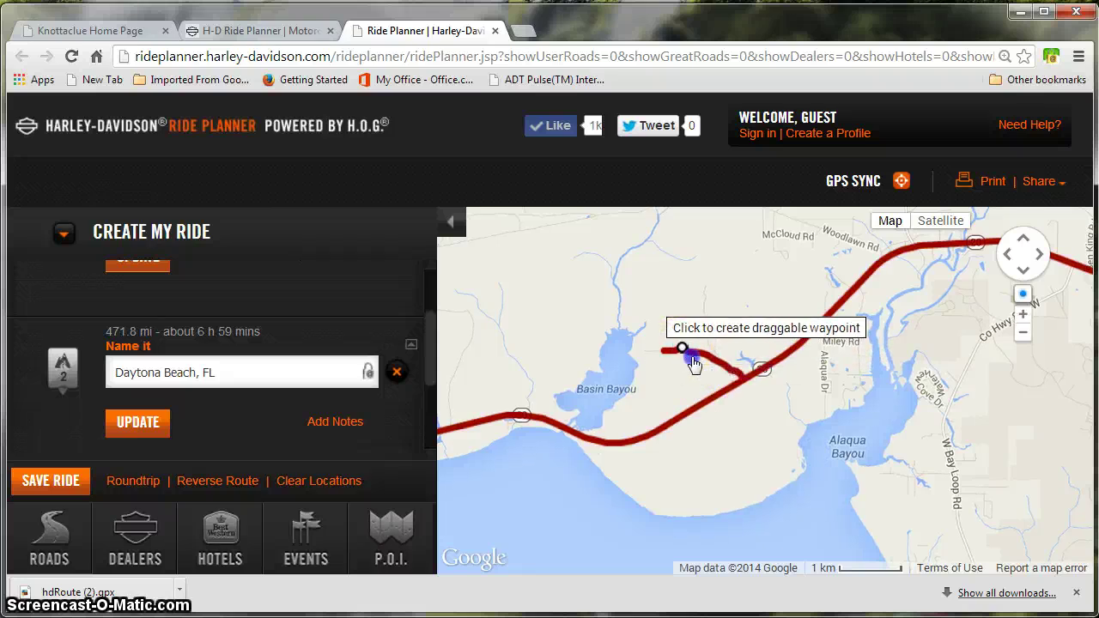
- Add a waypoint on Highway 20 near Basin Bayou, making the ride 470.0 mi
left_click(742, 377)
left_click(758, 372)
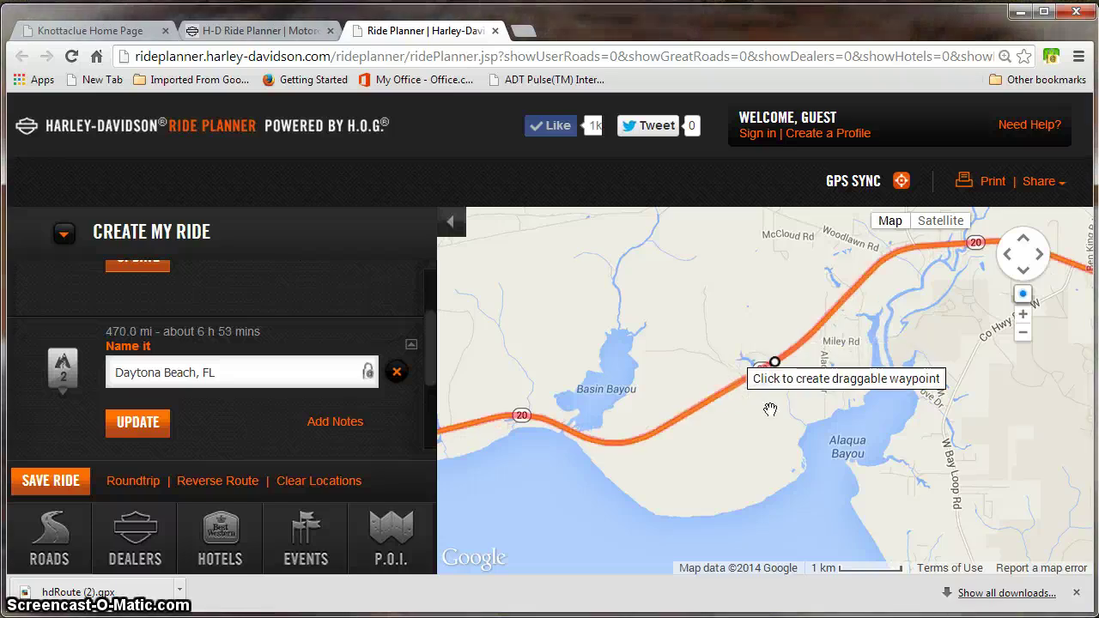
scroll(796, 434, "up", 1)
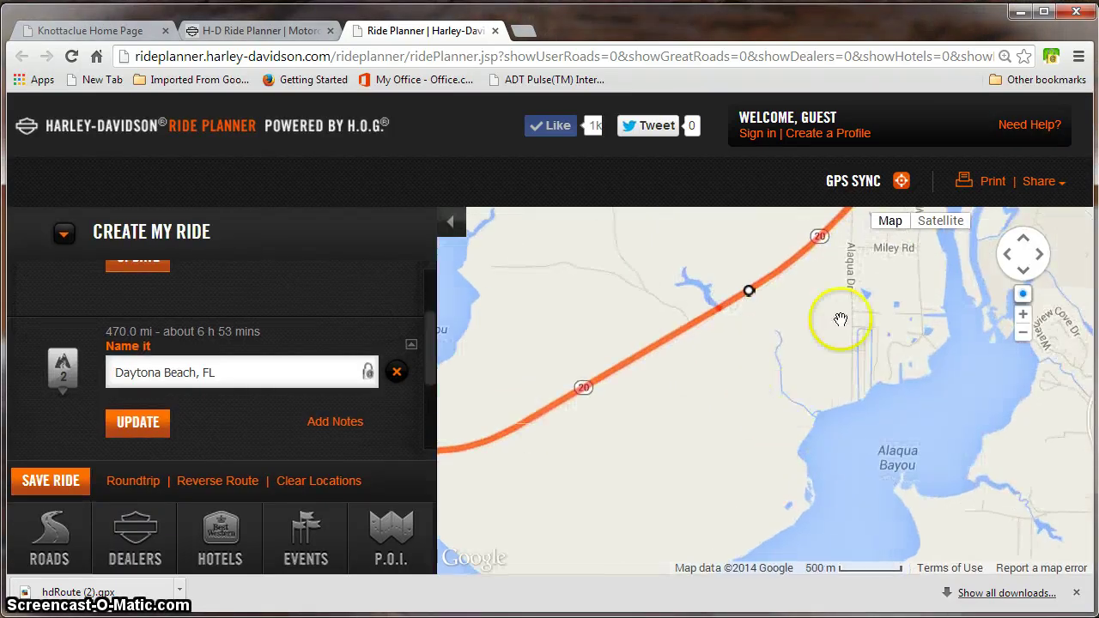
left_click_drag(841, 318, 781, 414)
scroll(781, 413, "down", 2)
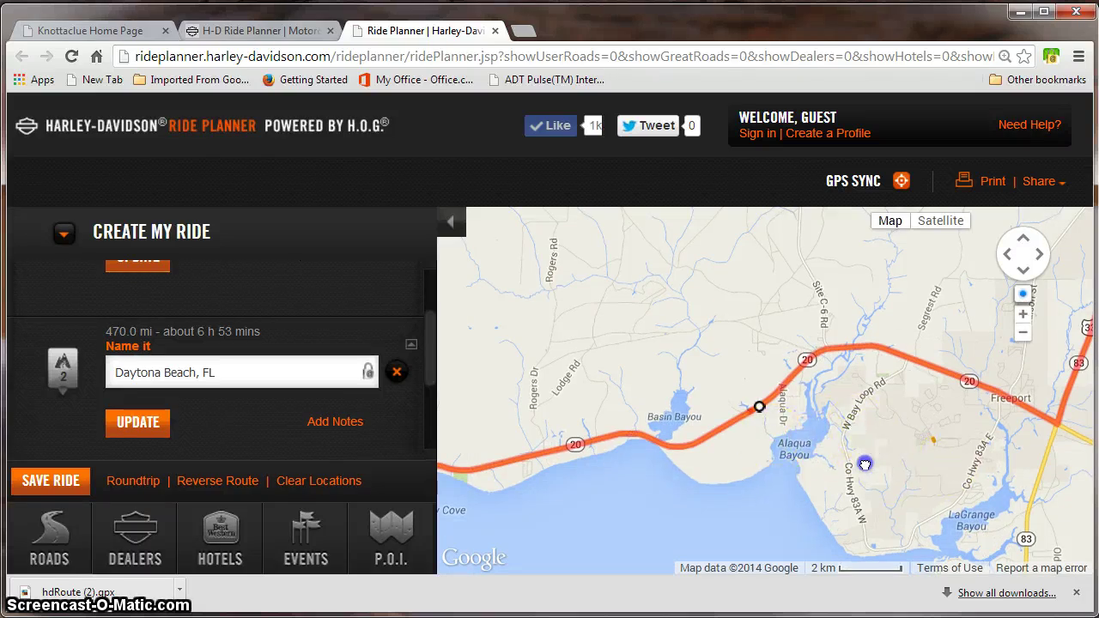
left_click_drag(864, 464, 791, 455)
scroll(792, 456, "down", 2)
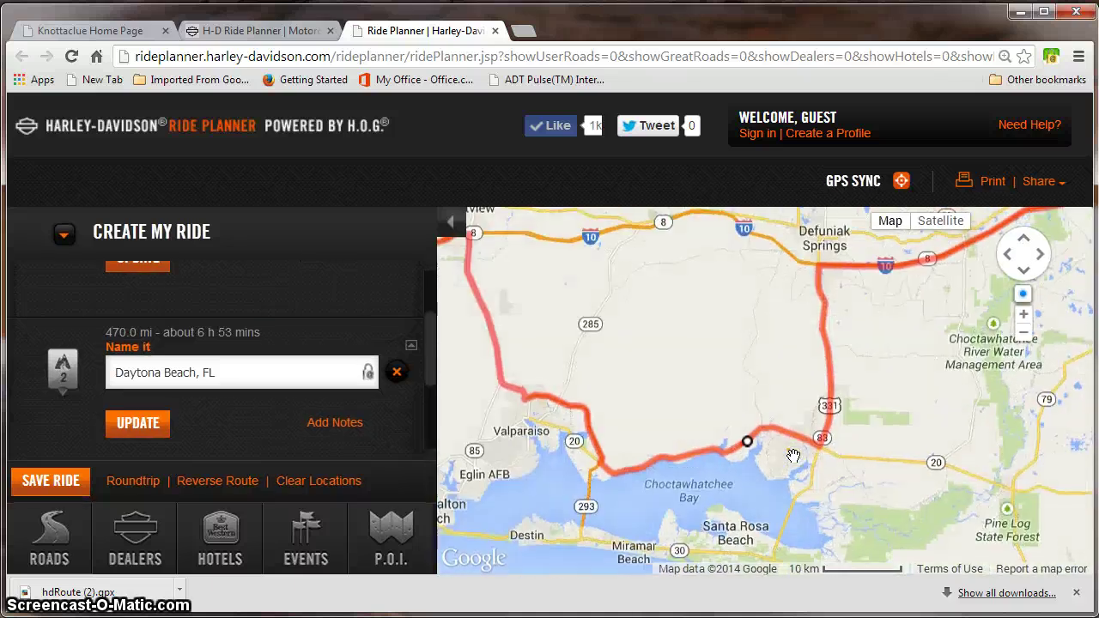
- Add a waypoint on I-10 east of Defuniak Springs and pull it down onto Highway 20
left_click(736, 438)
left_click(520, 381)
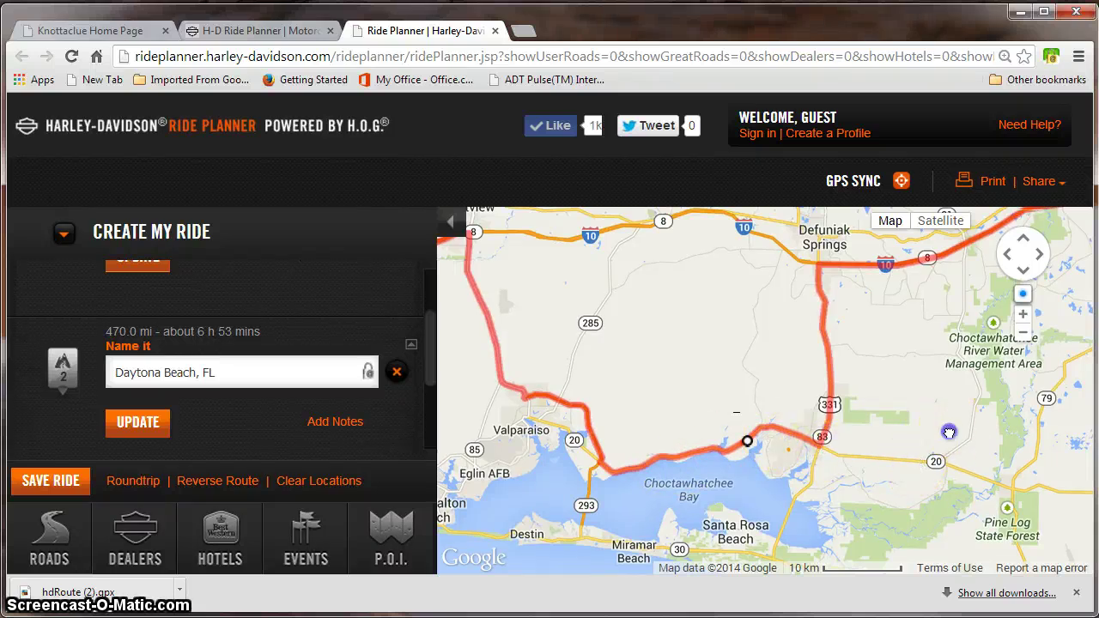
left_click_drag(949, 432, 717, 454)
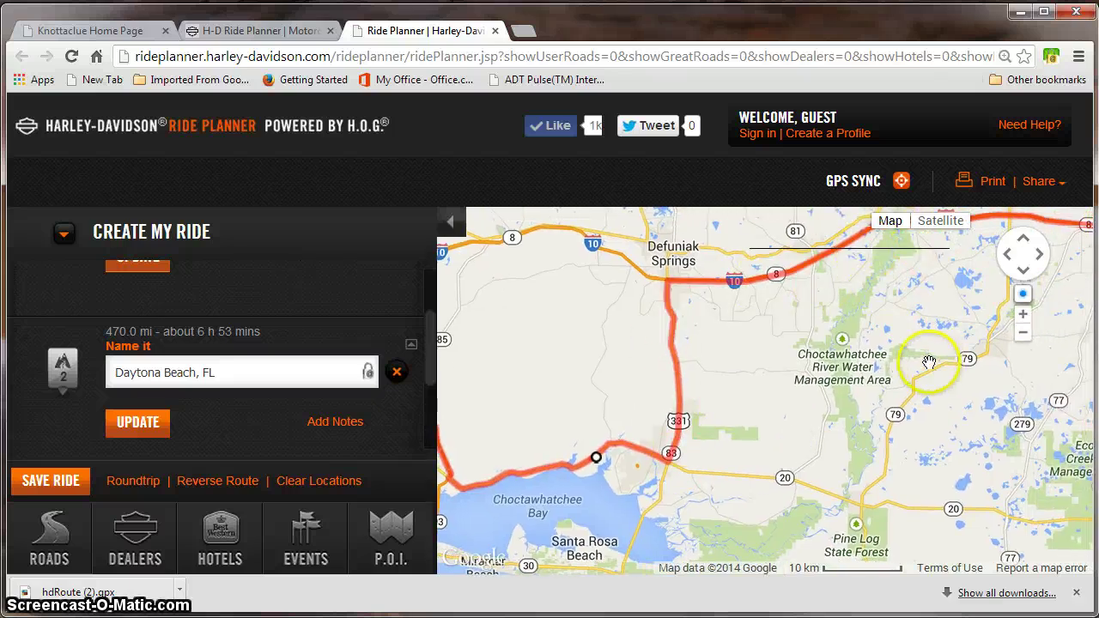
left_click_drag(929, 362, 893, 367)
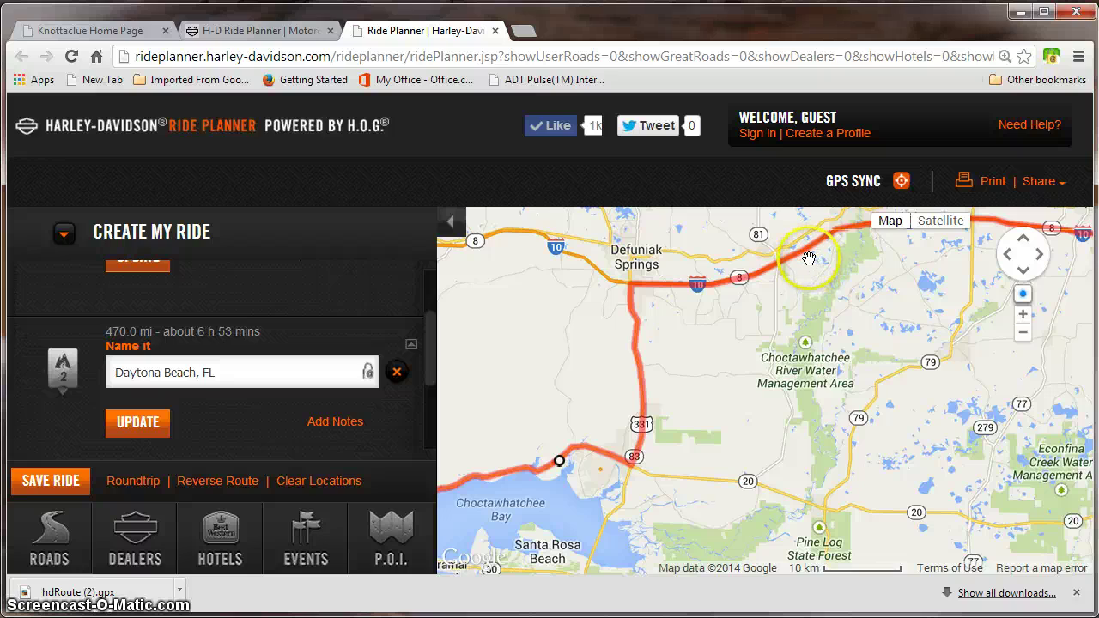
left_click_drag(883, 333, 837, 354)
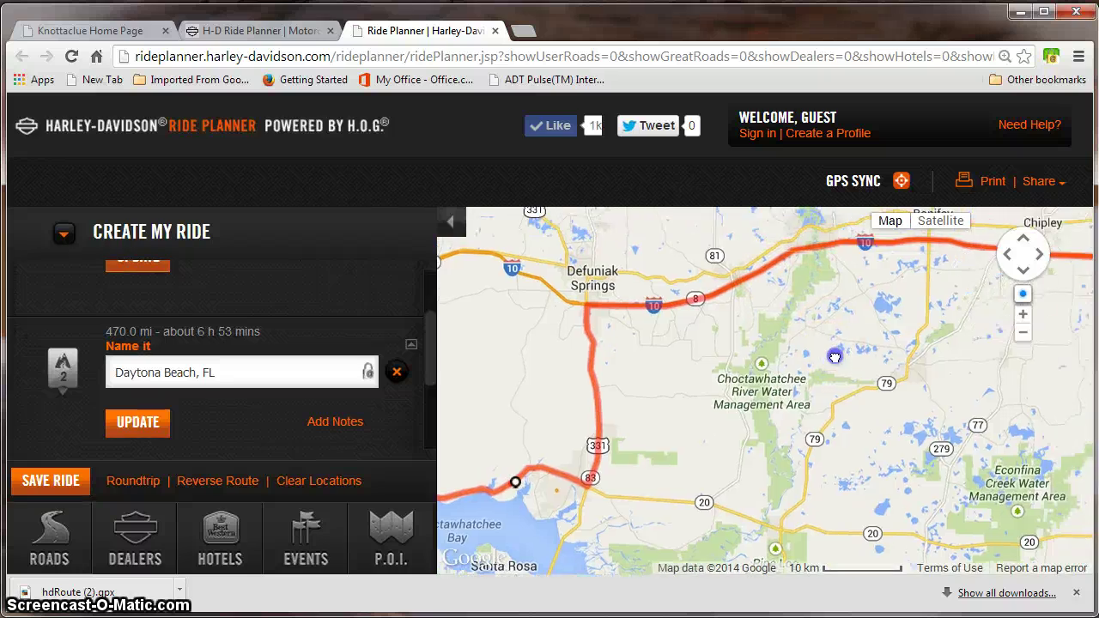
left_click(793, 255)
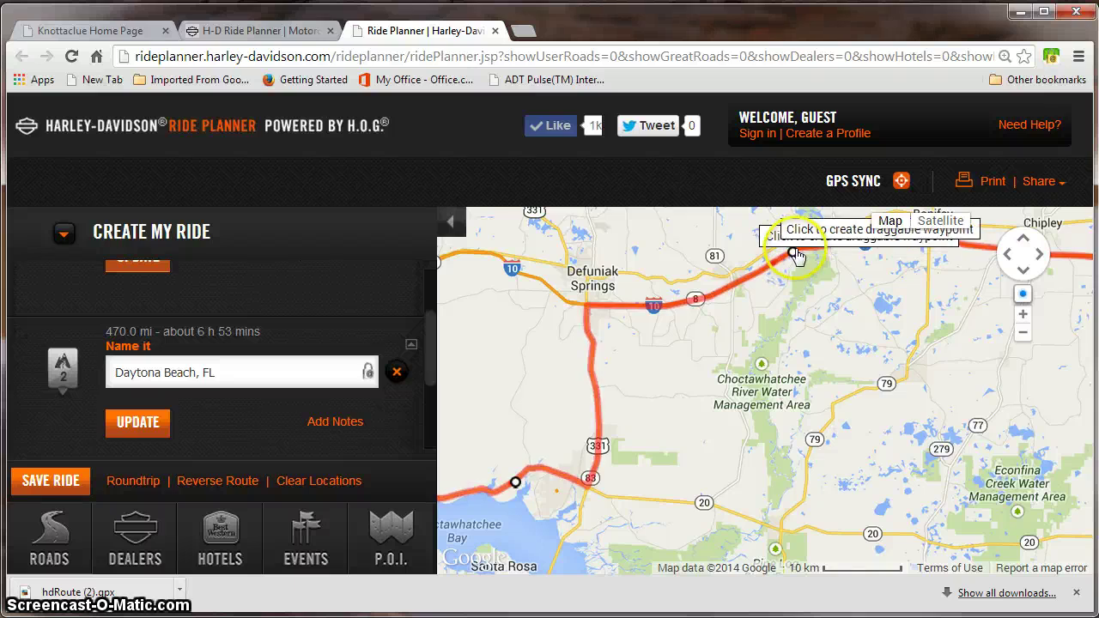
mouse_move(807, 281)
left_mouse_down()
mouse_move(900, 519)
mouse_move(919, 545)
mouse_move(948, 541)
left_mouse_up()
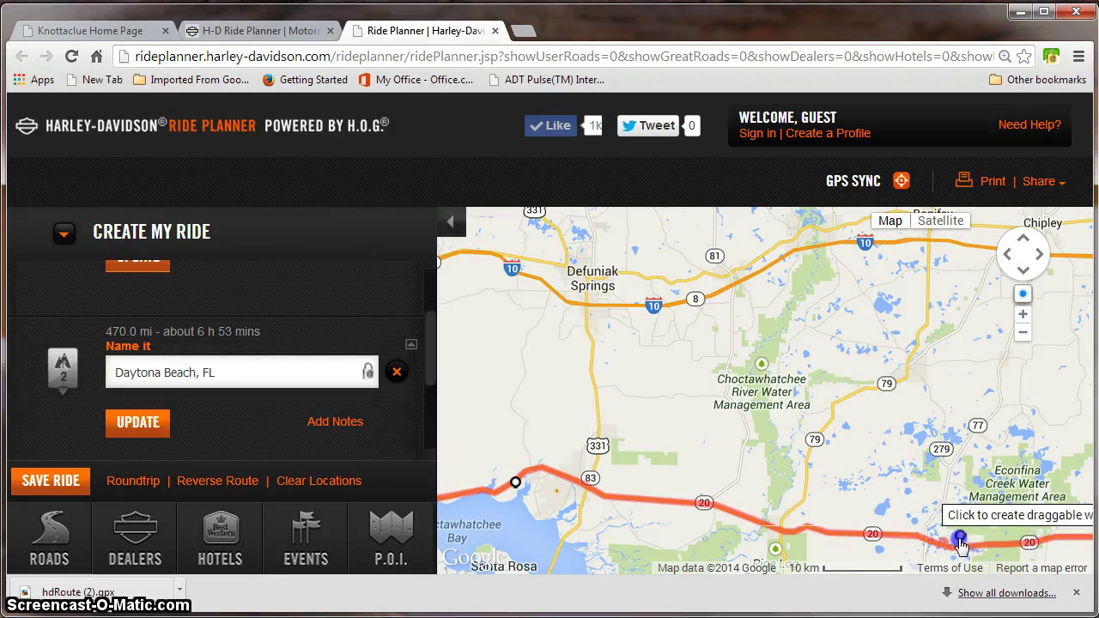
scroll(963, 513, "up", 3)
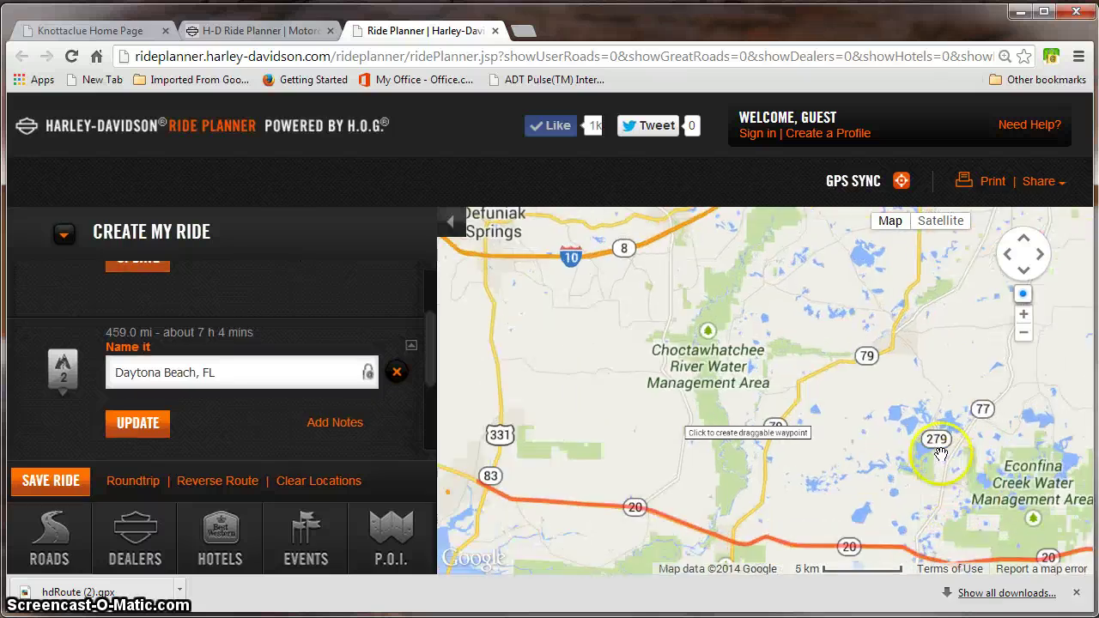
left_click_drag(875, 389, 820, 383)
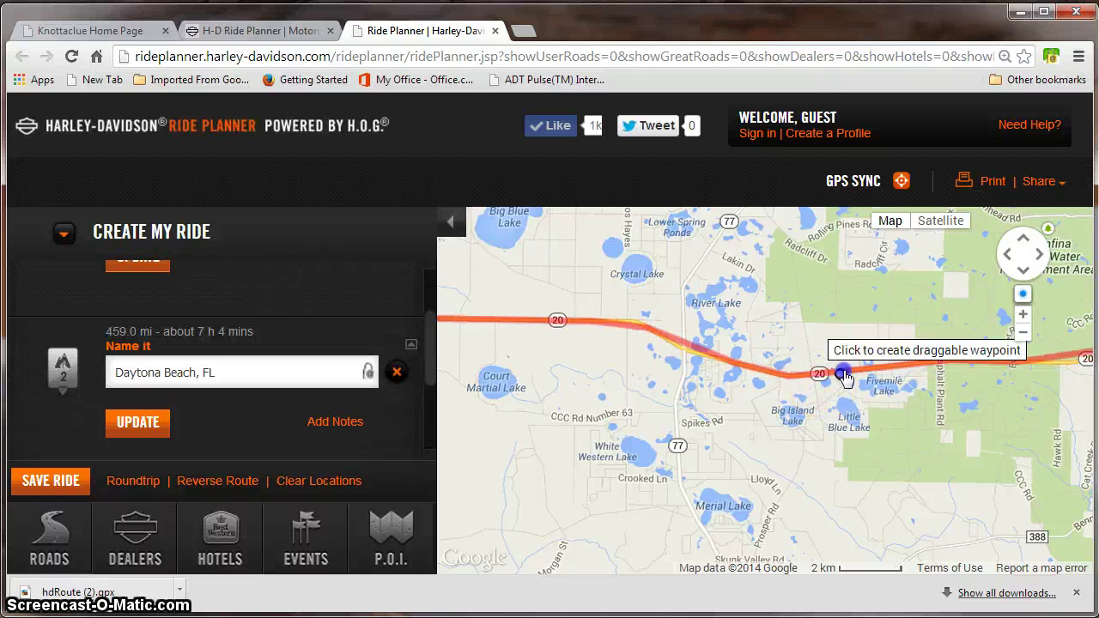
- Pin a waypoint on Highway 20 near Fivemile Lake, bringing the ride to 458.2 mi
left_click(844, 372)
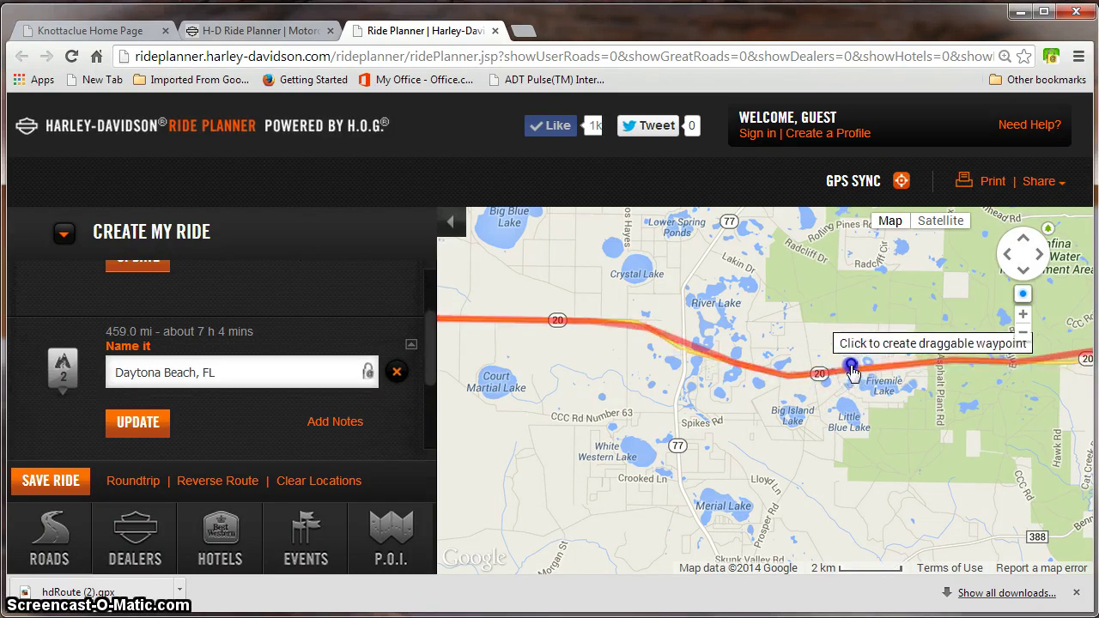
left_click(864, 390)
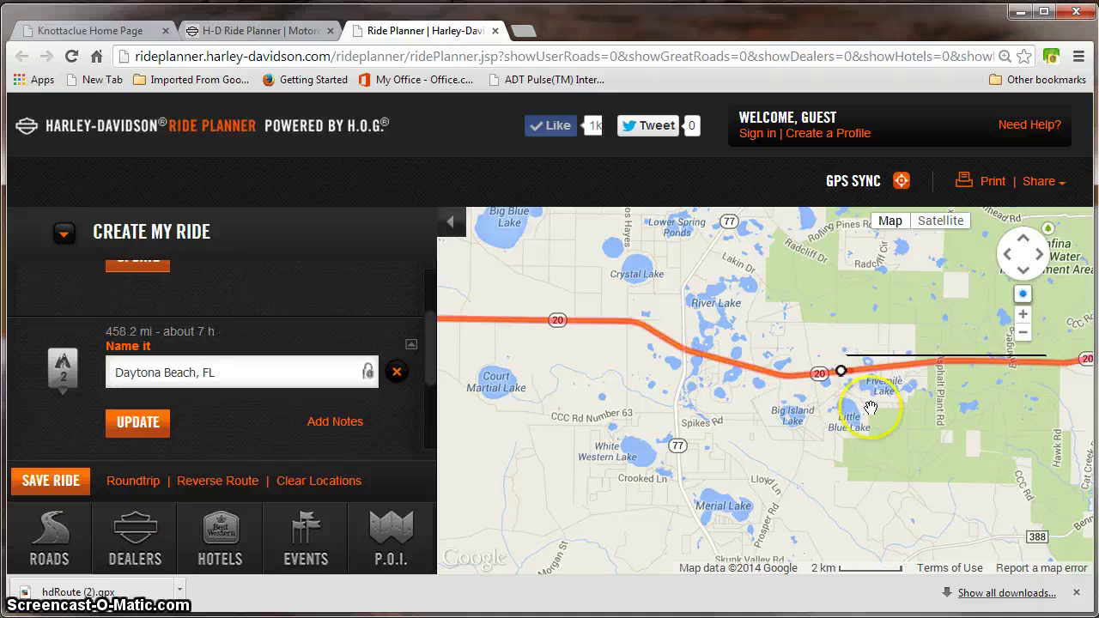
left_click_drag(870, 407, 713, 418)
left_click_drag(781, 466, 787, 470)
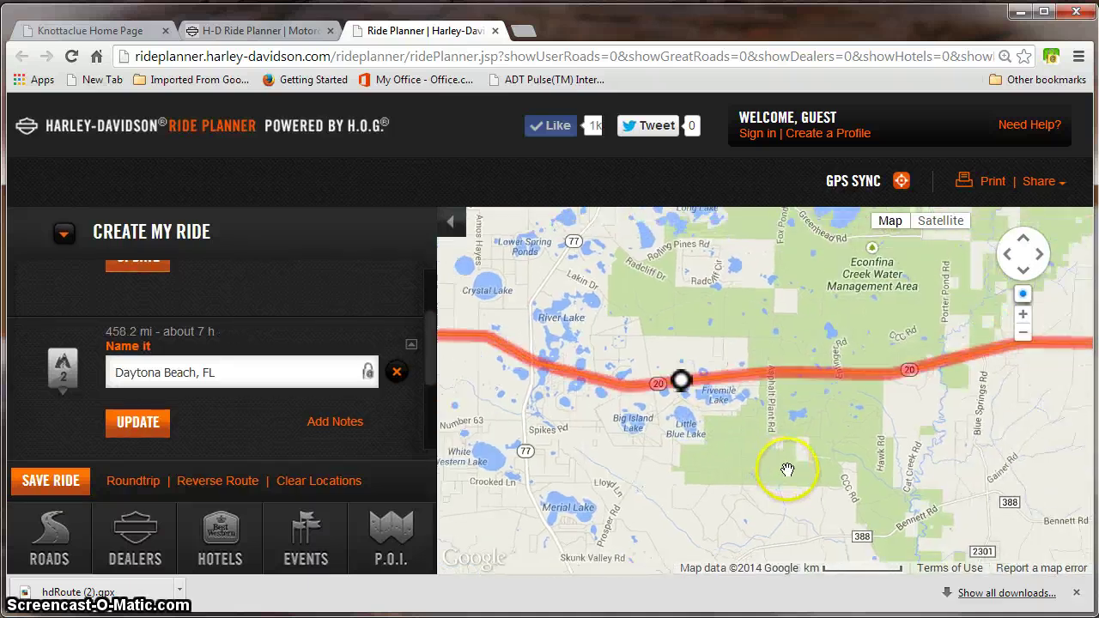
scroll(787, 470, "down", 1)
scroll(847, 503, "down", 1)
- Move a waypoint off I-10 south onto road 20 by Lake Talquin and add another east of it
left_click_drag(896, 378, 781, 366)
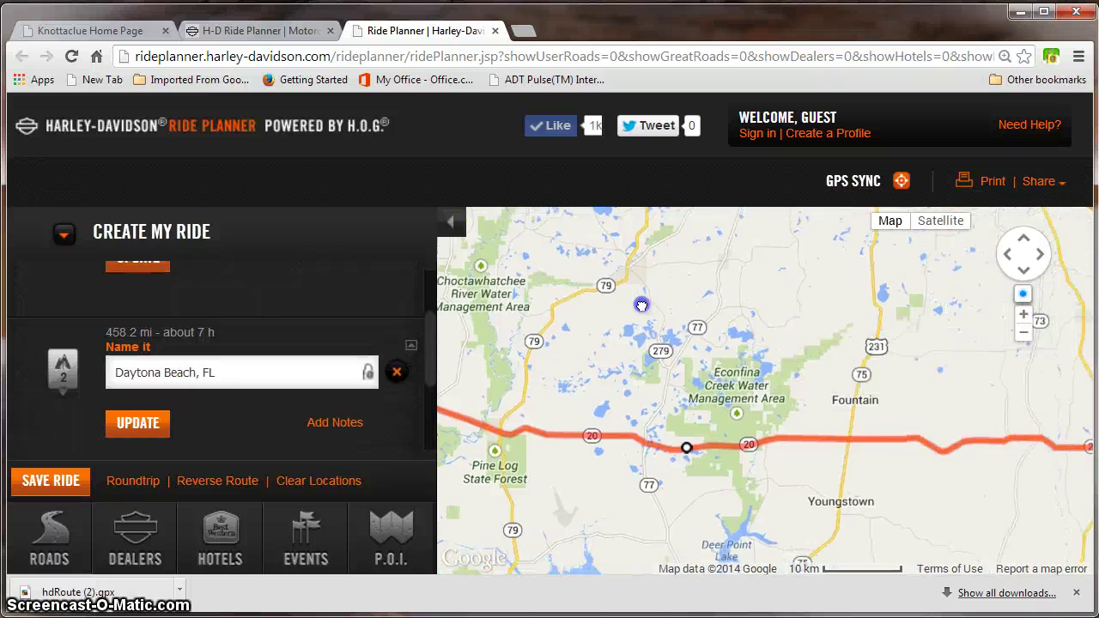
left_click_drag(642, 306, 591, 293)
left_click_drag(884, 331, 630, 314)
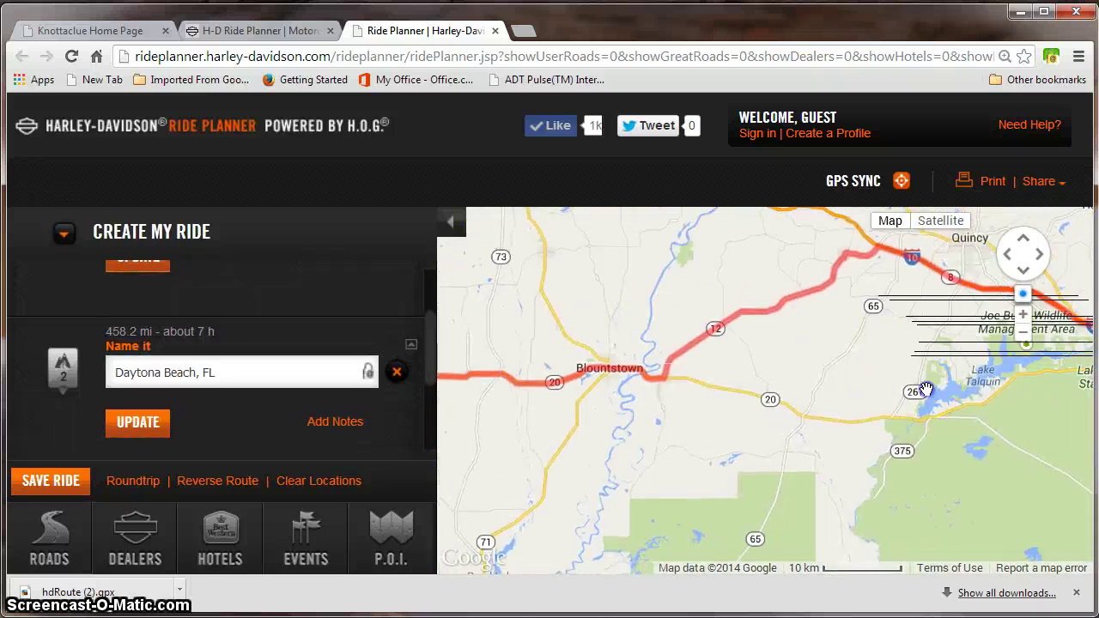
left_click_drag(926, 390, 813, 410)
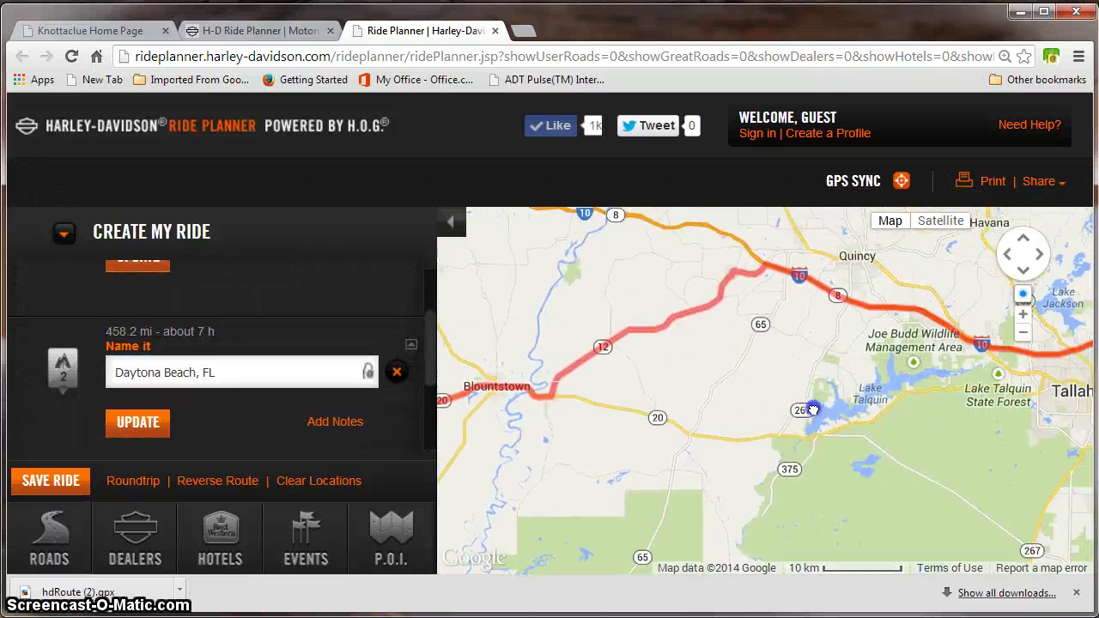
left_click(824, 292)
left_click(822, 289)
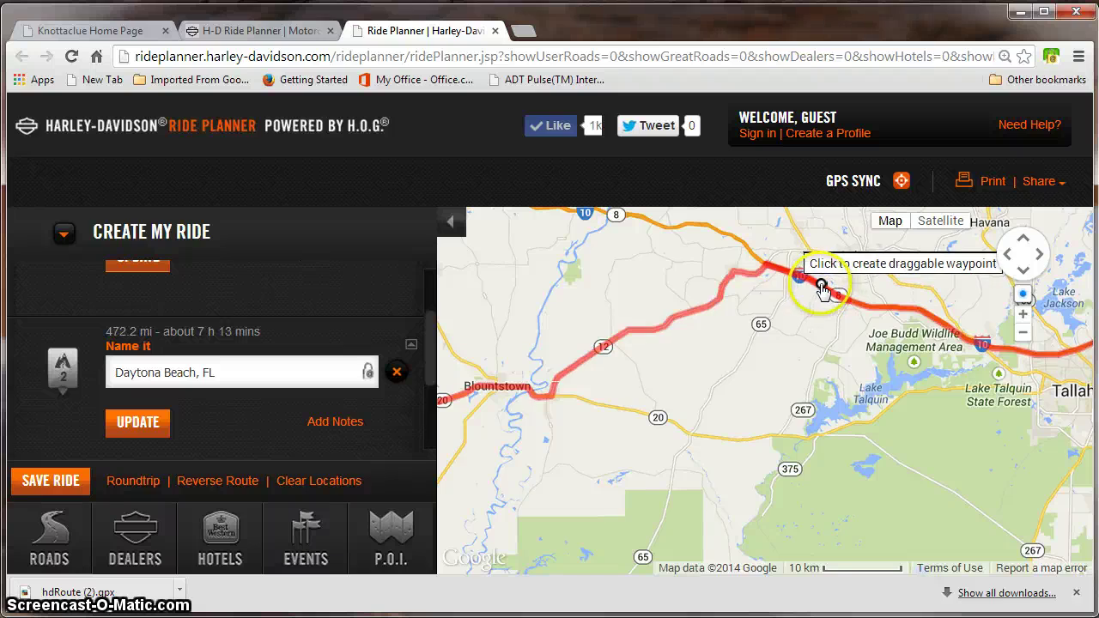
left_click_drag(822, 289, 897, 418)
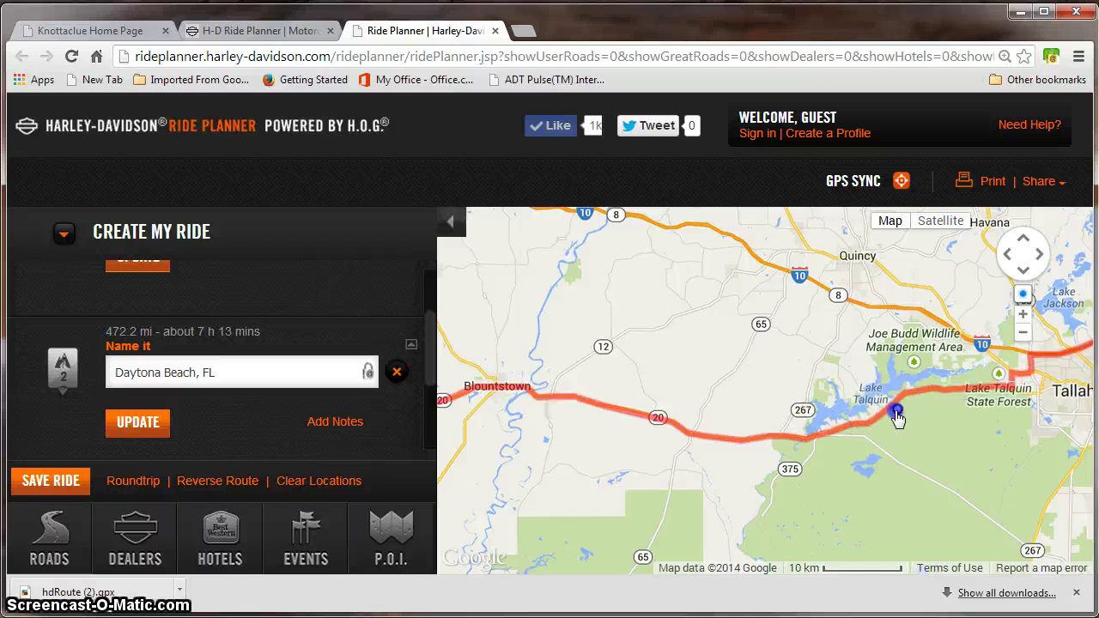
scroll(899, 423, "up", 2)
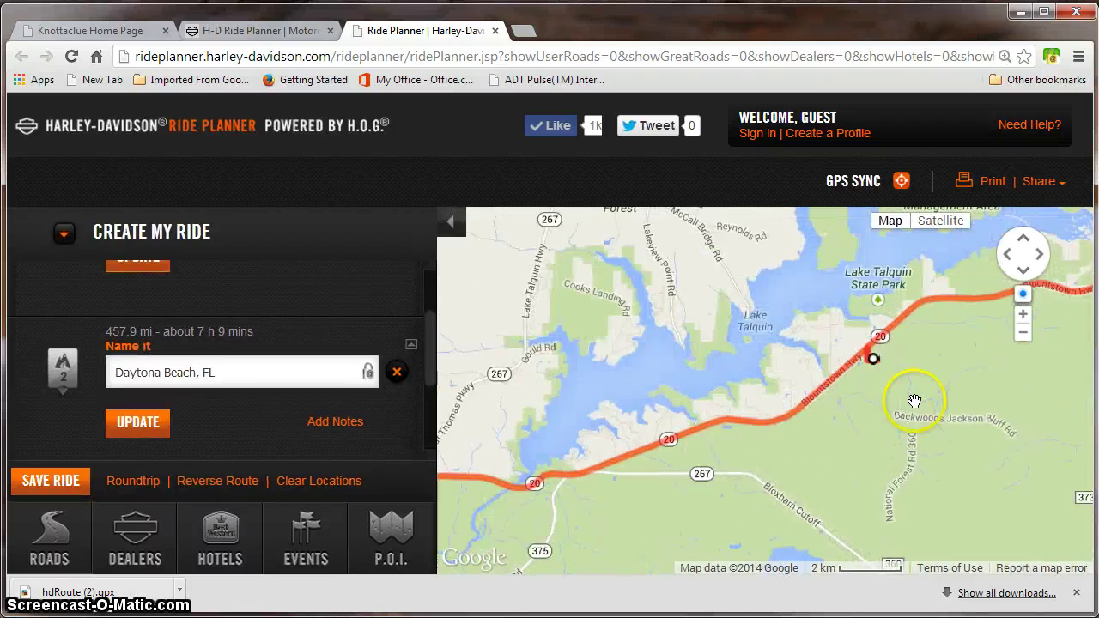
left_click_drag(913, 400, 814, 440)
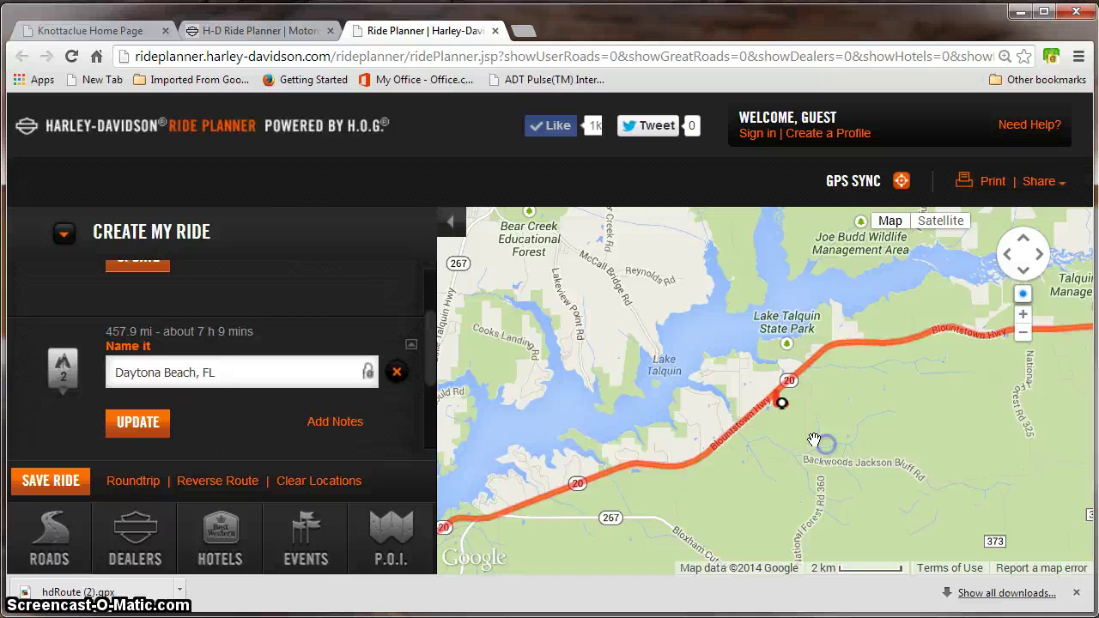
left_click(776, 400)
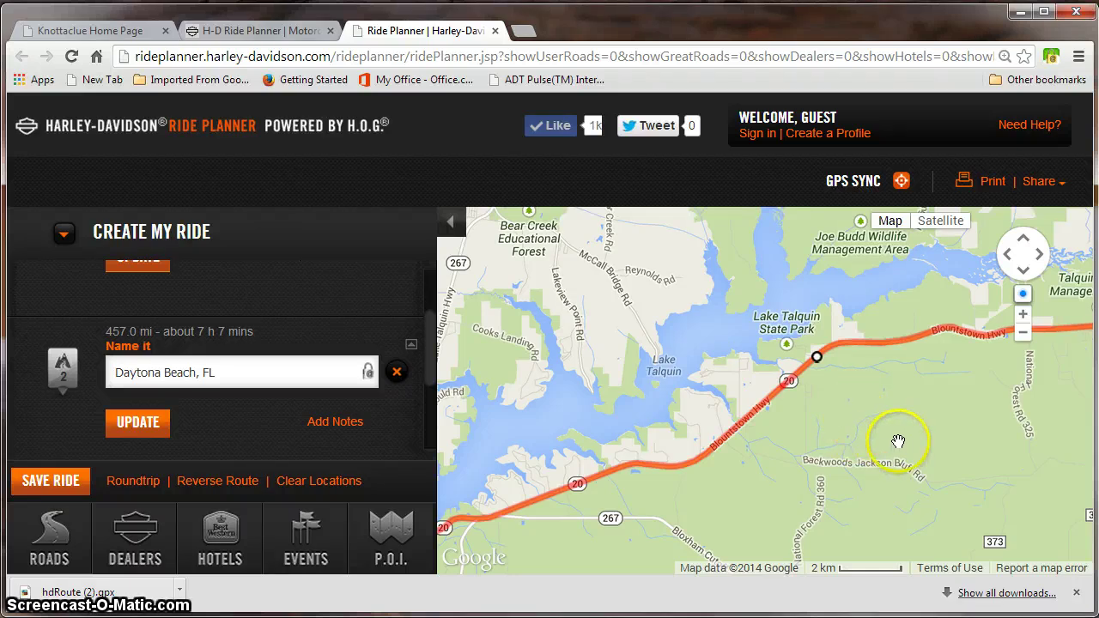
- Follow the route east past Tallahassee, Capps and Lamont toward Madison
left_click_drag(883, 448, 651, 471)
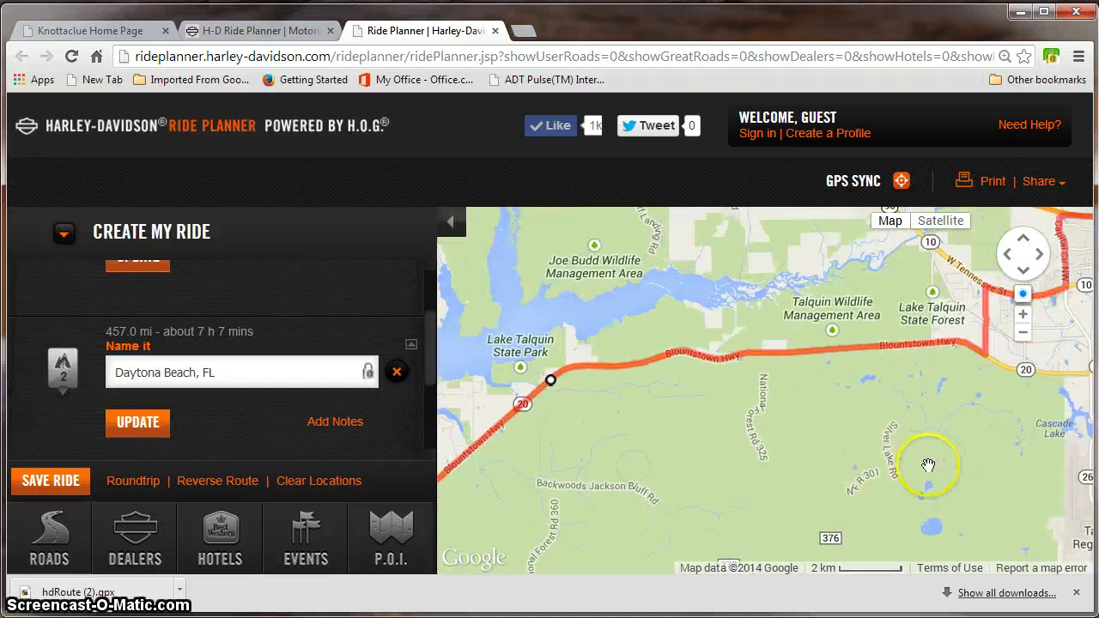
left_click_drag(928, 466, 636, 473)
left_click_drag(835, 457, 812, 519)
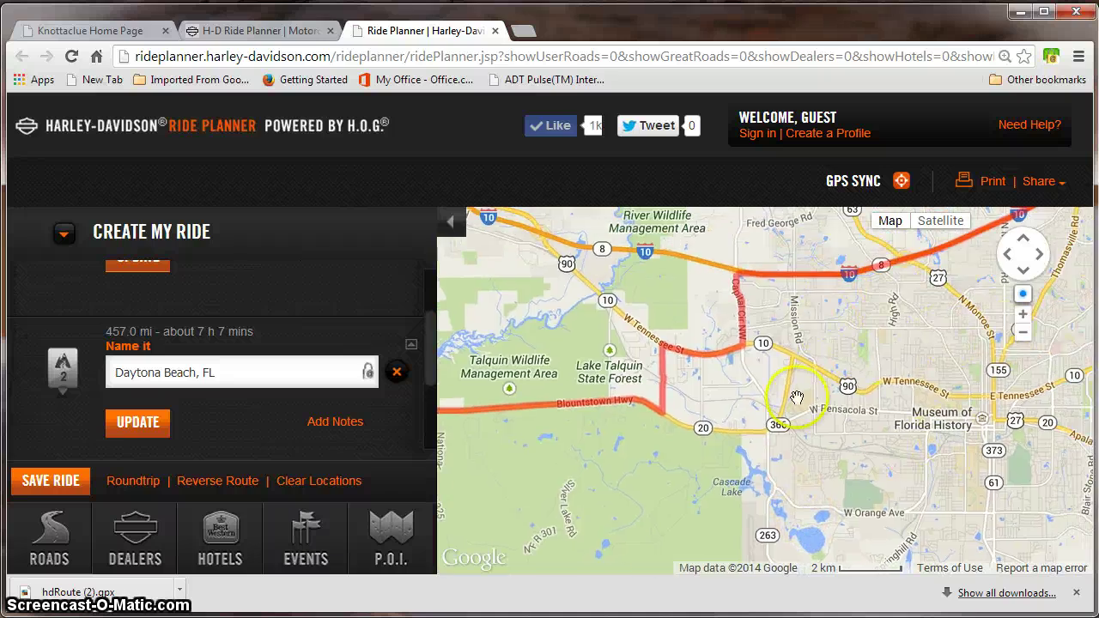
left_click_drag(817, 380, 812, 405)
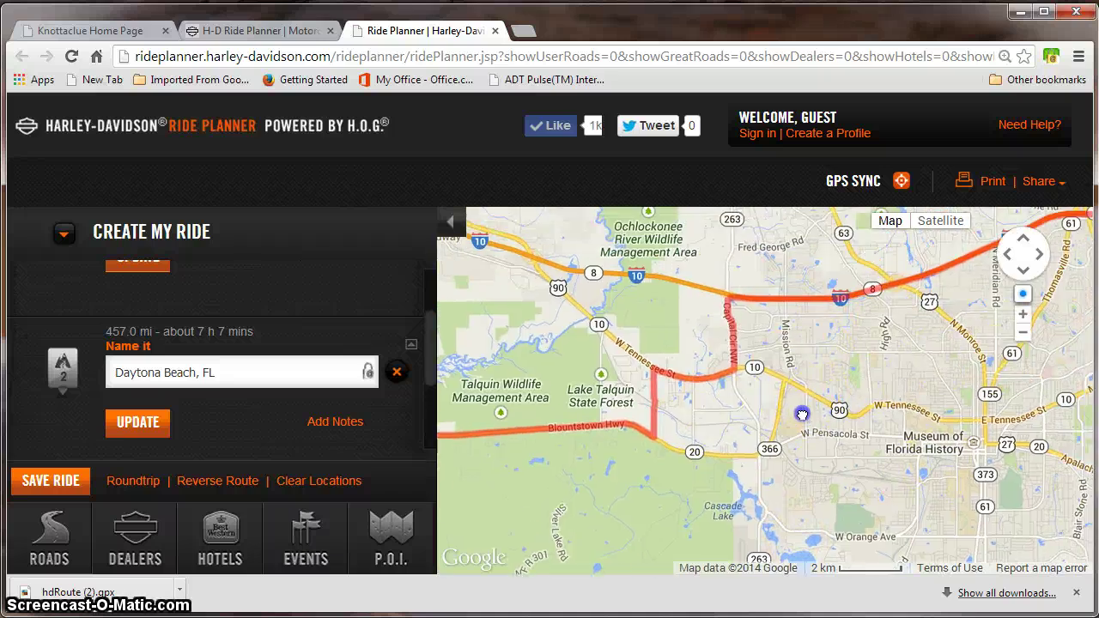
scroll(724, 400, "up", 1)
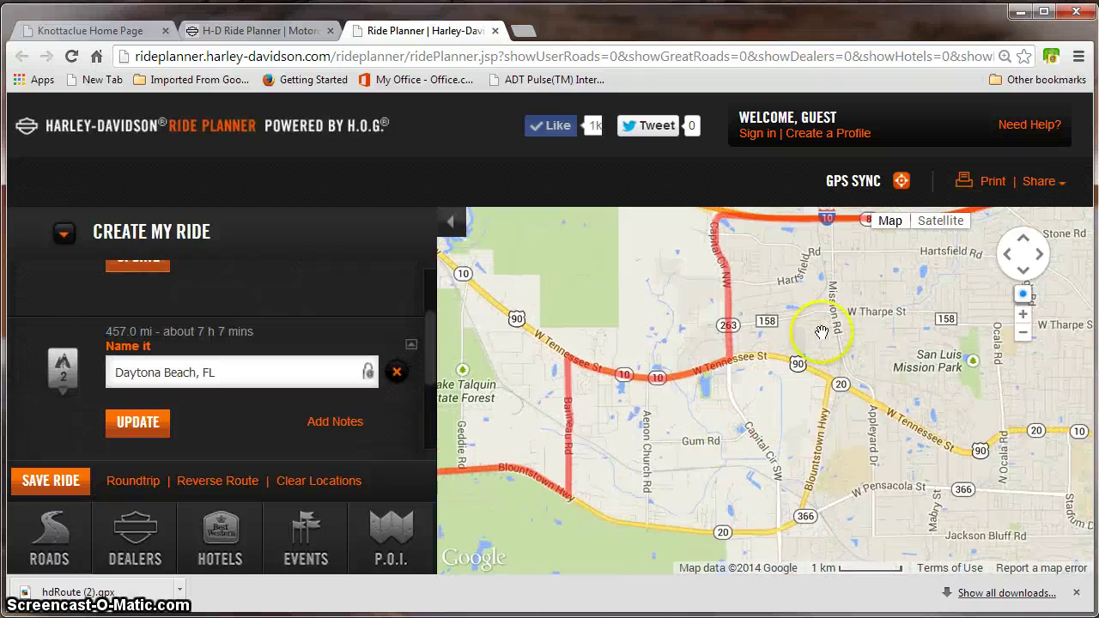
left_click_drag(821, 319, 810, 432)
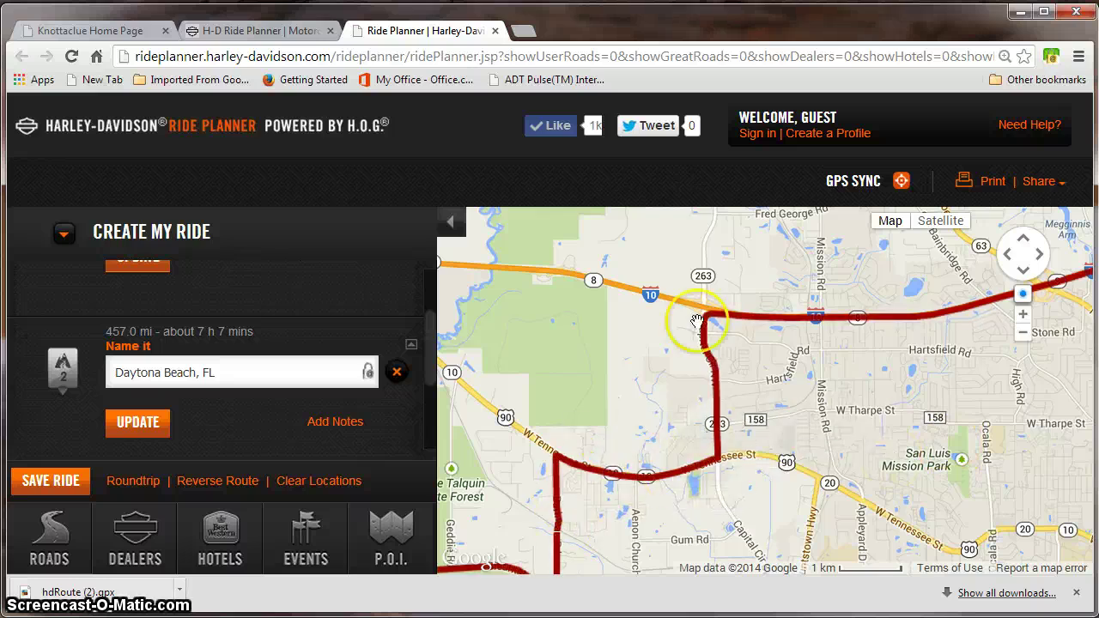
mouse_move(973, 401)
left_mouse_down()
mouse_move(687, 393)
mouse_move(845, 422)
mouse_move(443, 391)
left_mouse_up()
scroll(845, 422, "down", 2)
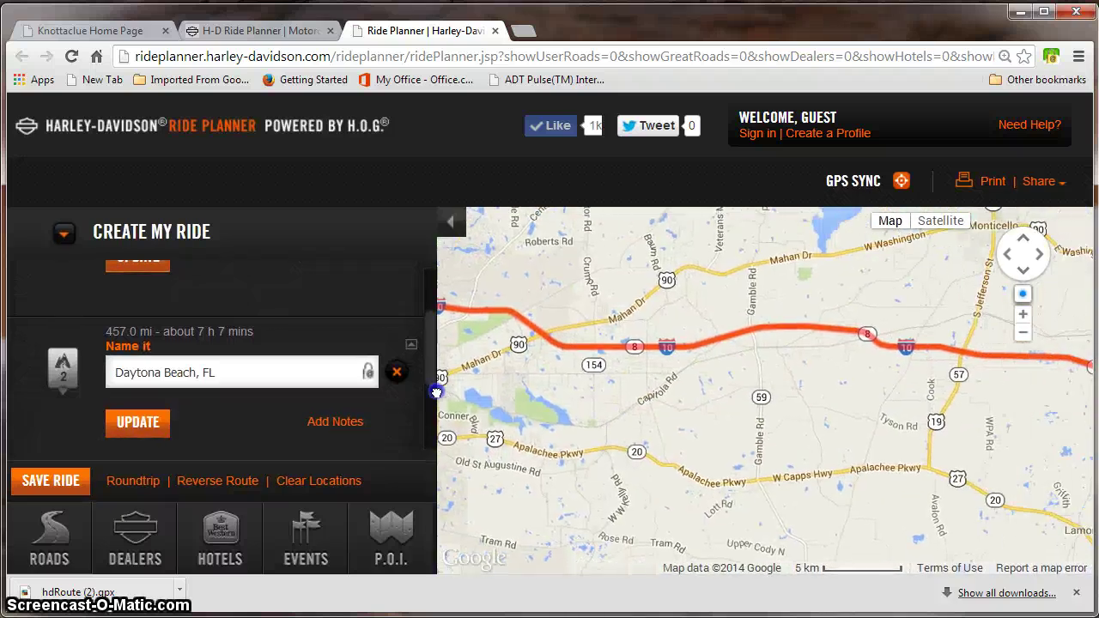
left_click_drag(833, 434, 531, 387)
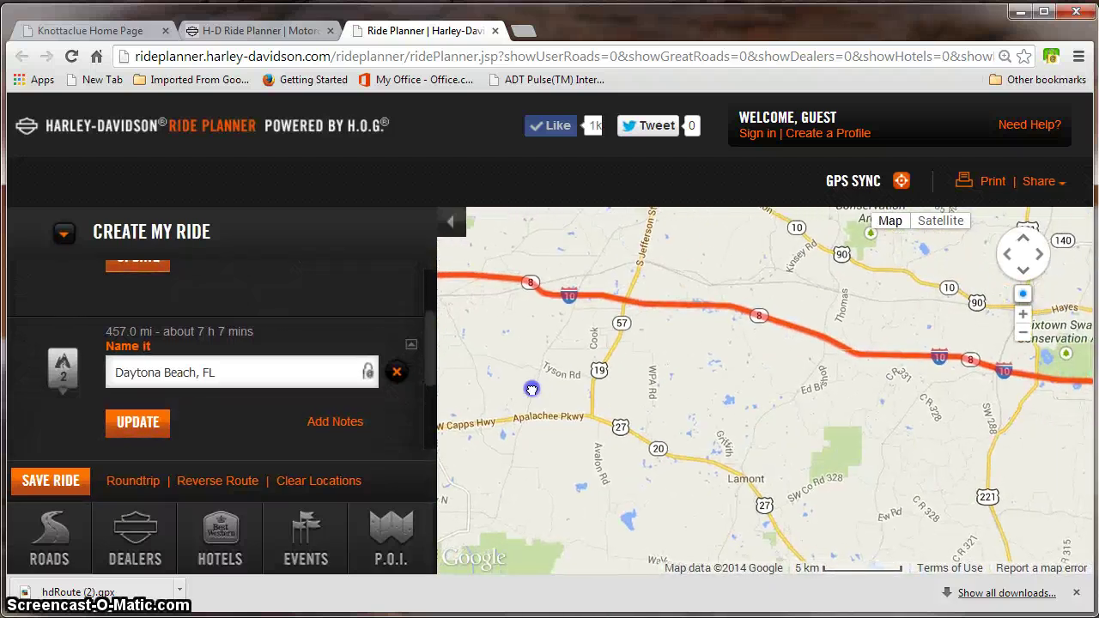
left_click_drag(942, 429, 658, 387)
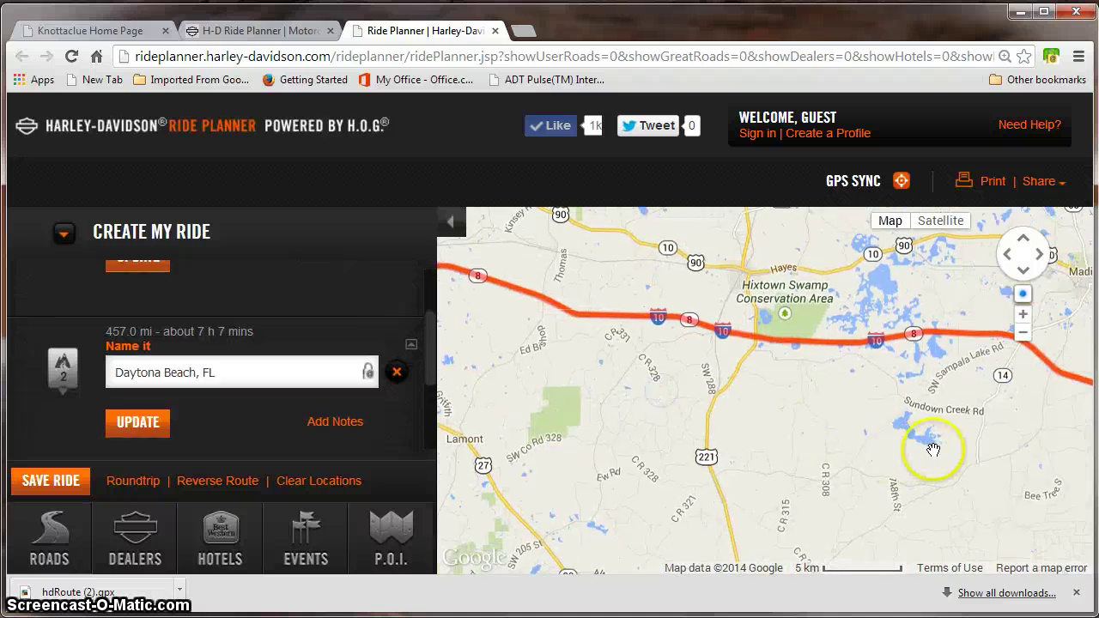
left_click_drag(928, 447, 771, 419)
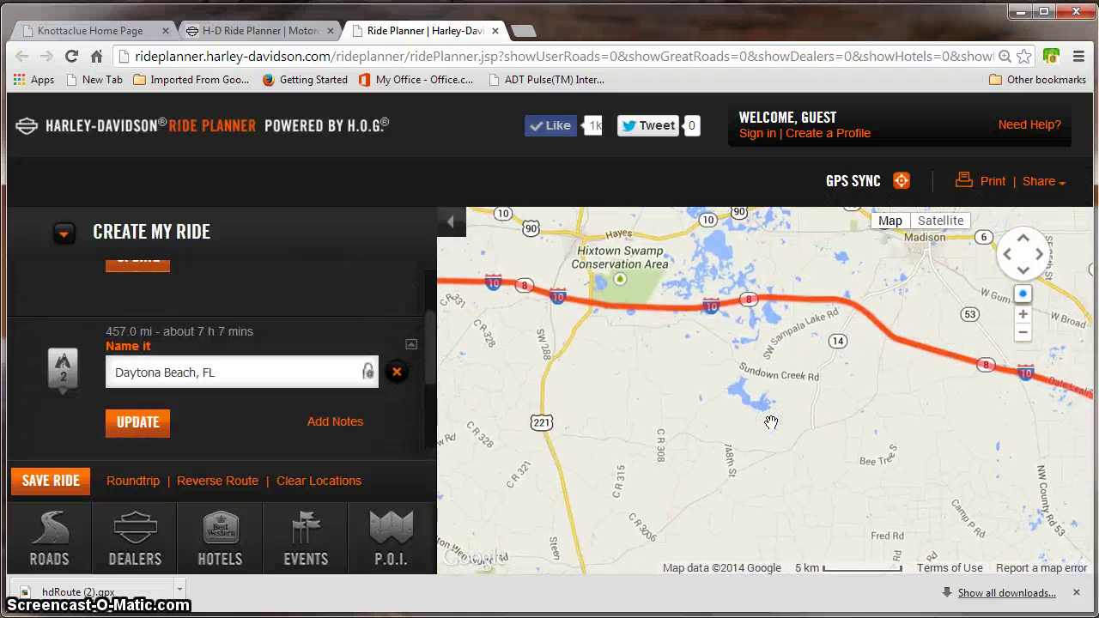
scroll(772, 422, "down", 1)
- Add and drag waypoints to run the ride west of Lake City, now 458.9 mi
left_click_drag(842, 473, 570, 393)
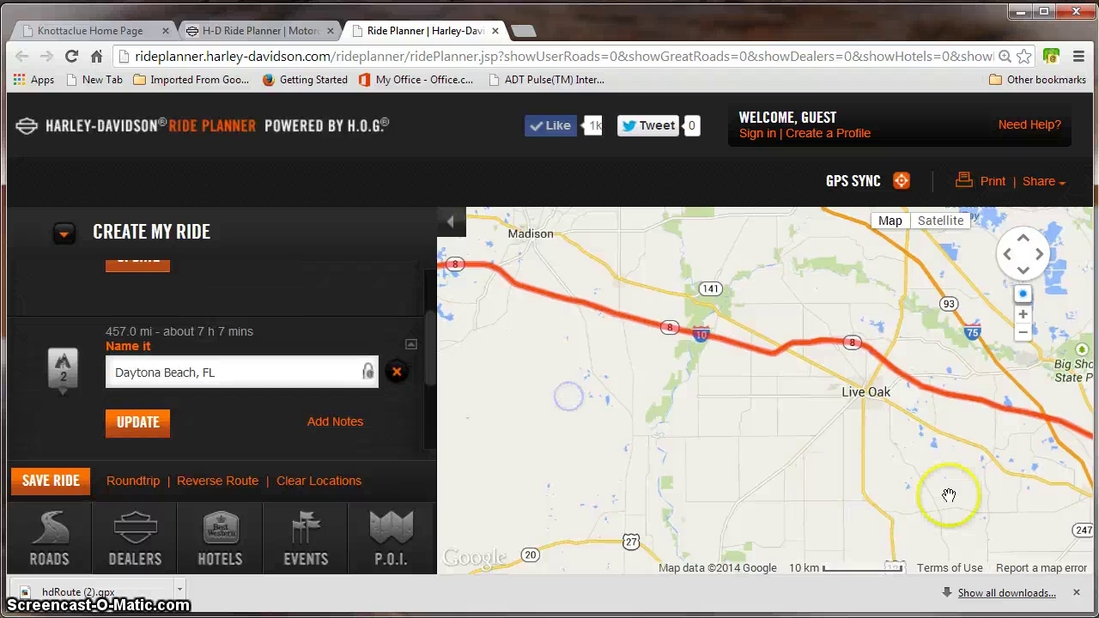
left_click_drag(949, 495, 802, 475)
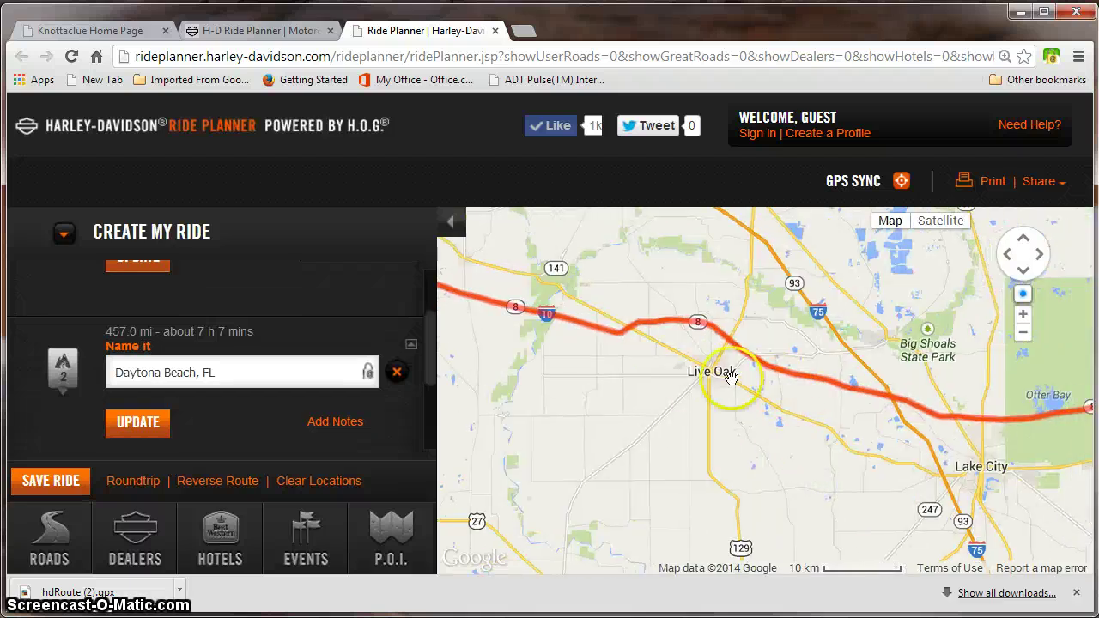
left_click(829, 385)
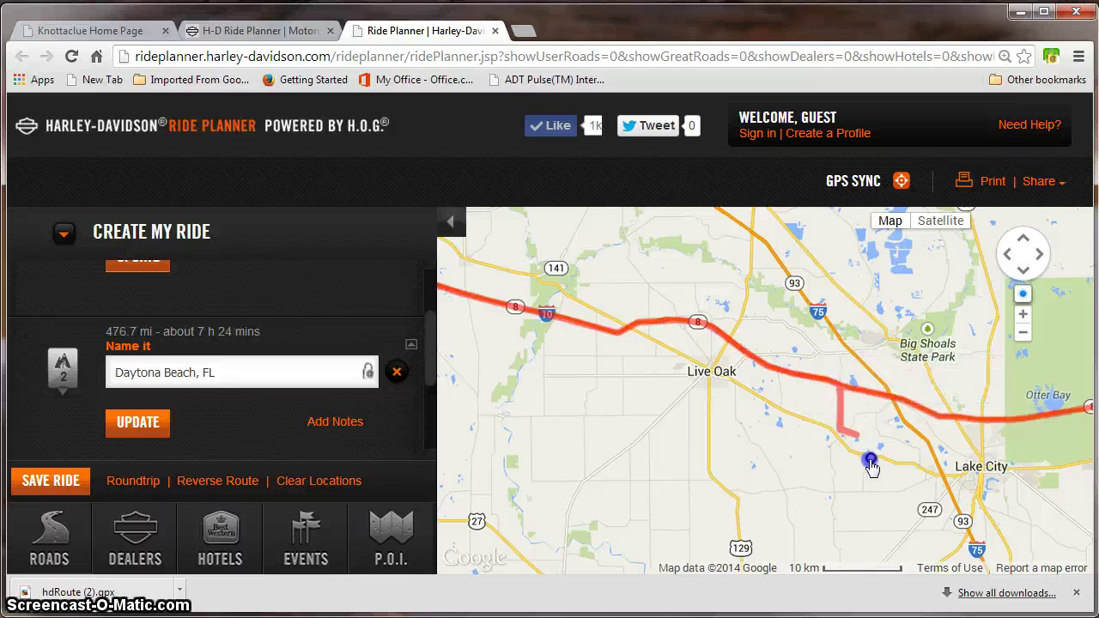
left_click_drag(968, 498, 1065, 518)
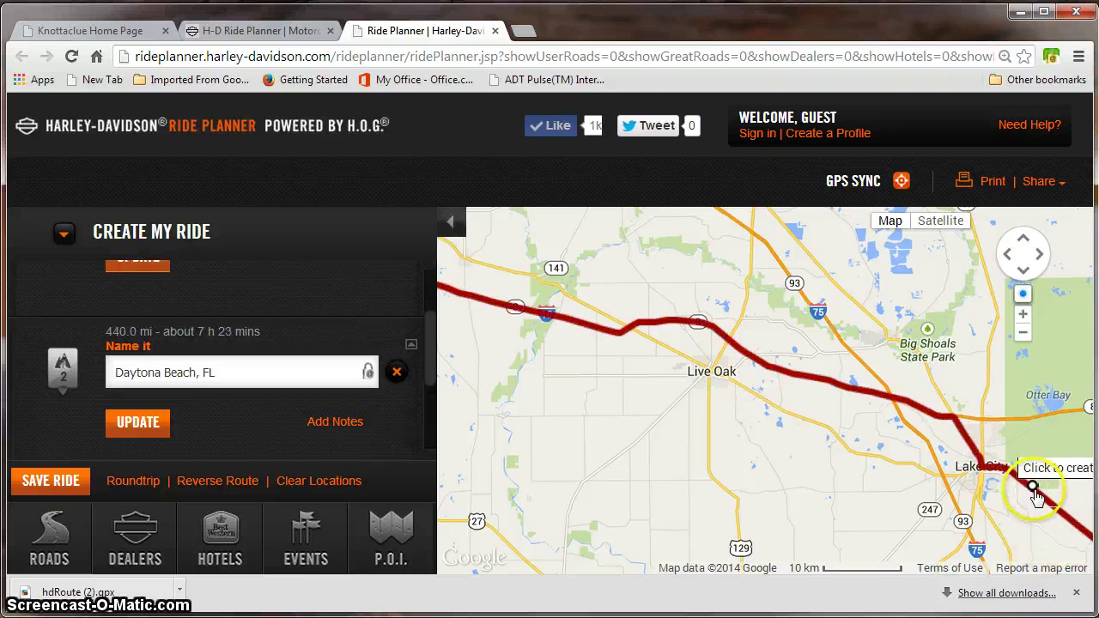
left_click_drag(1034, 488, 879, 464)
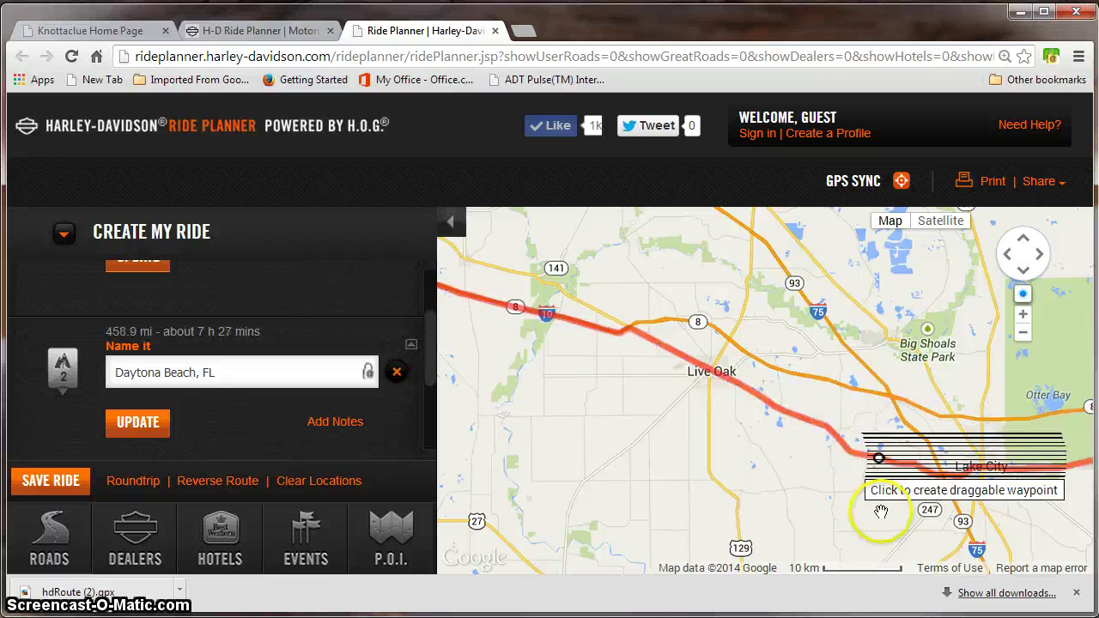
left_click_drag(820, 513, 704, 437)
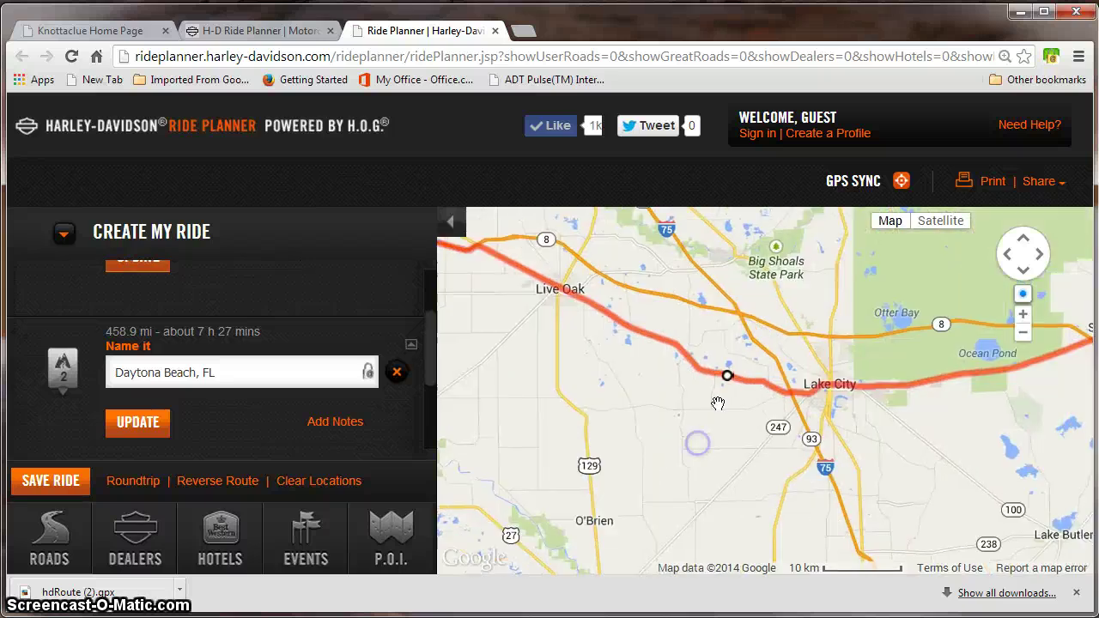
- Put the waypoint back onto US 90 near Long Pond and follow US 90 east past Lake City
scroll(705, 404, "up", 1)
scroll(735, 414, "up", 1)
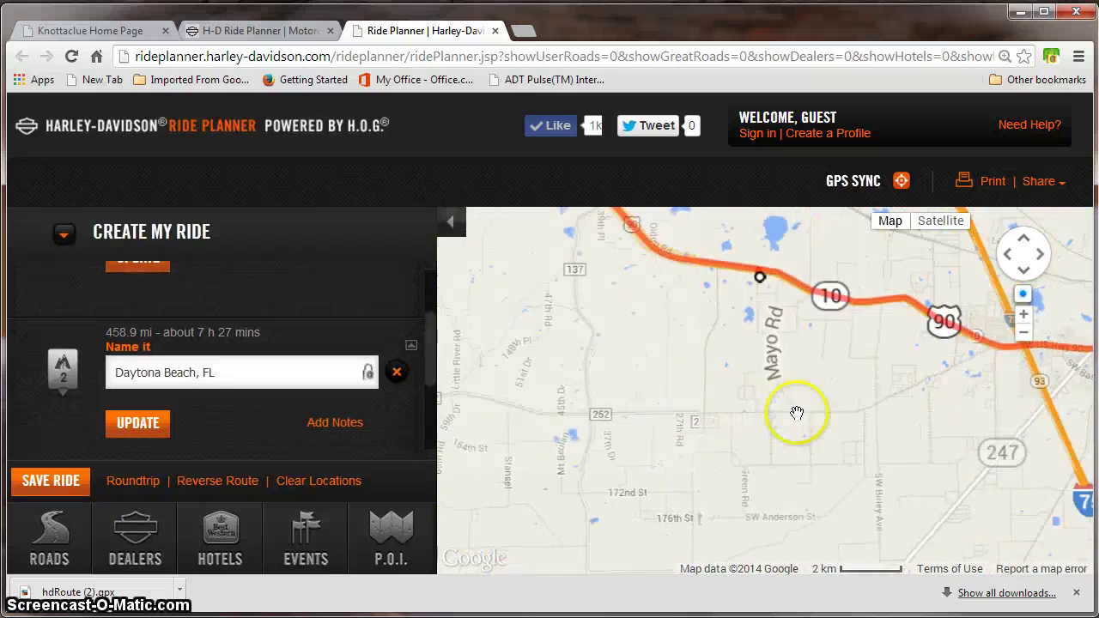
mouse_move(798, 418)
left_mouse_down()
mouse_move(645, 435)
mouse_move(675, 474)
left_mouse_up()
scroll(645, 435, "up", 1)
left_click_drag(706, 386, 721, 375)
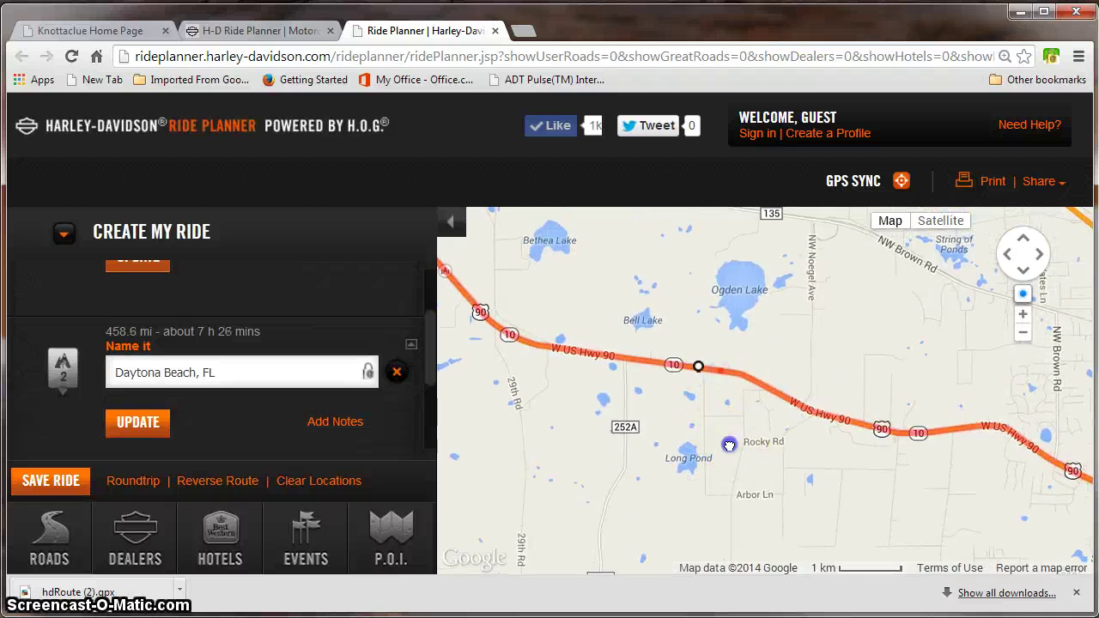
left_click_drag(729, 445, 568, 398)
left_click_drag(909, 509, 879, 506)
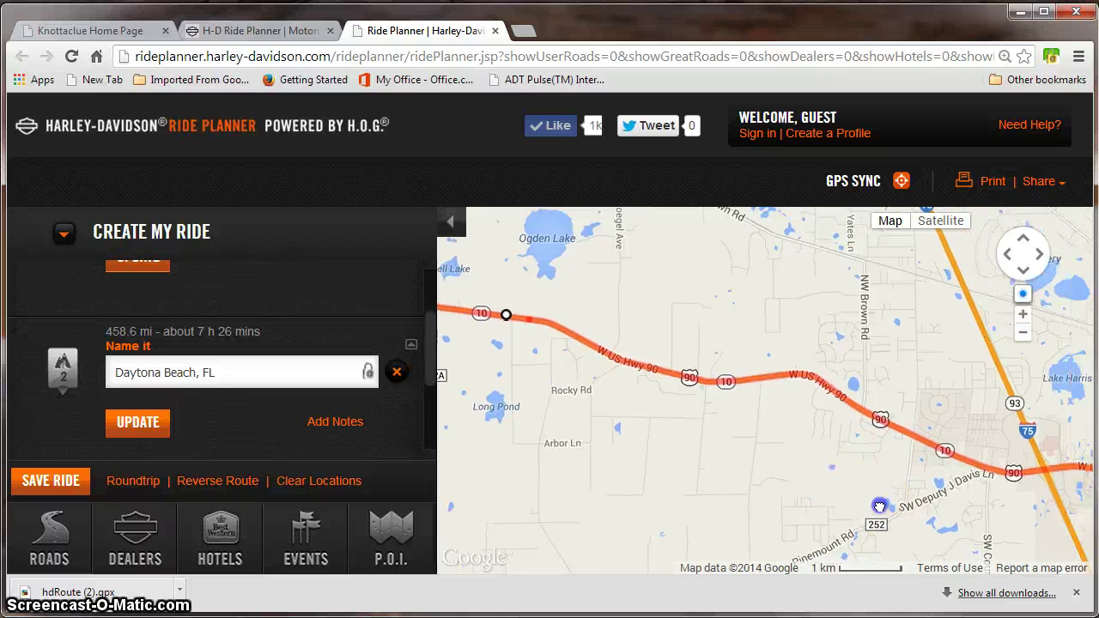
left_click_drag(811, 483, 574, 386)
left_click_drag(980, 461, 730, 433)
left_click_drag(989, 438, 851, 486)
scroll(921, 451, "down", 2)
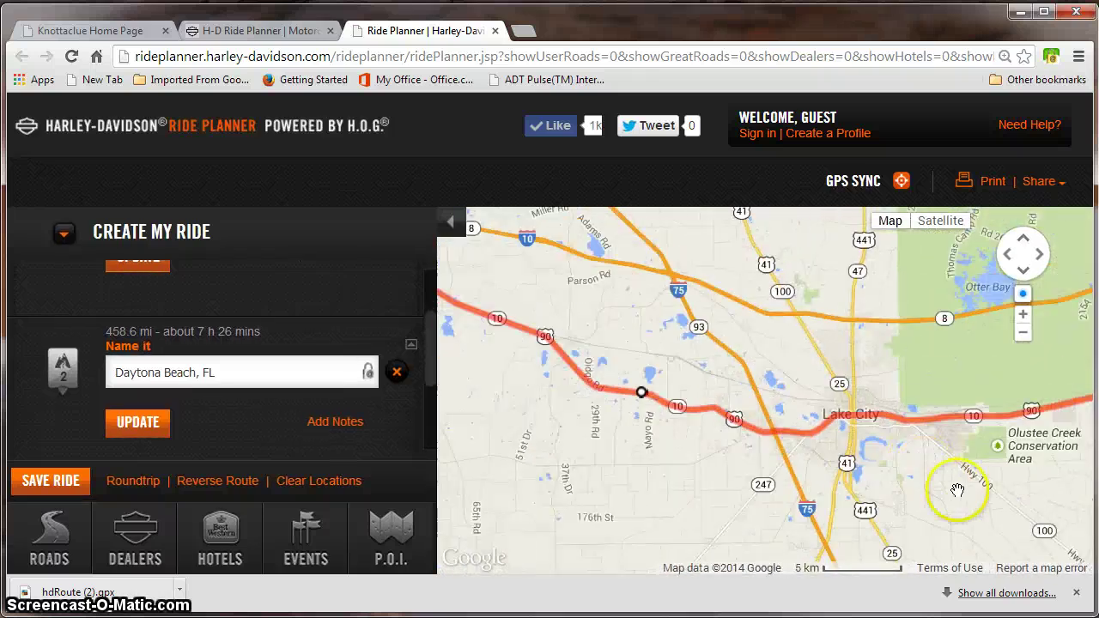
left_click_drag(960, 491, 682, 427)
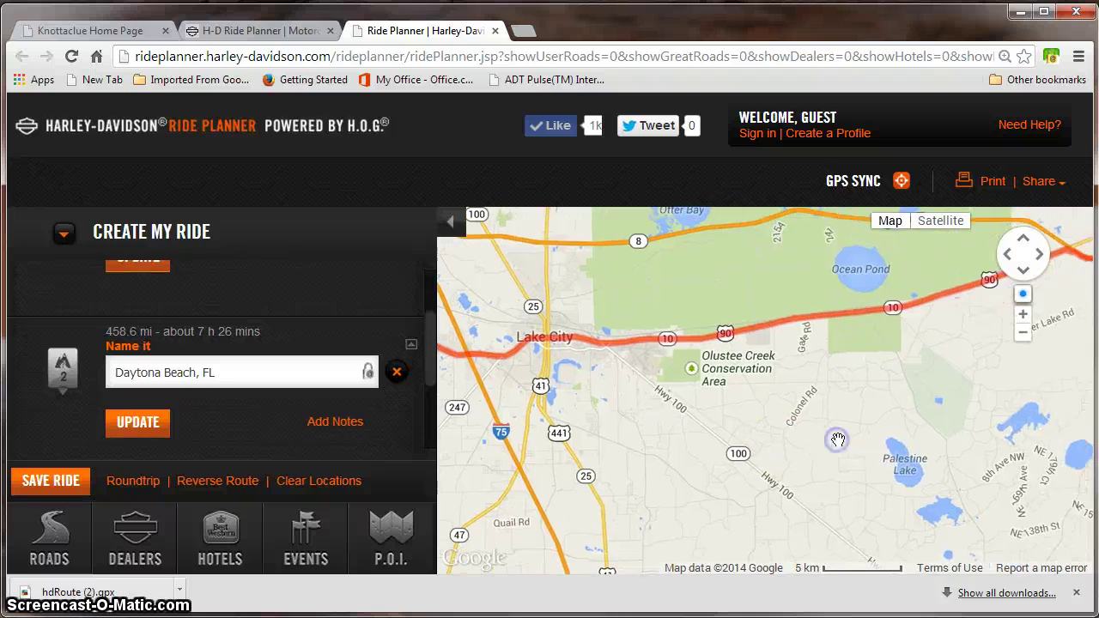
left_click_drag(967, 372, 867, 376)
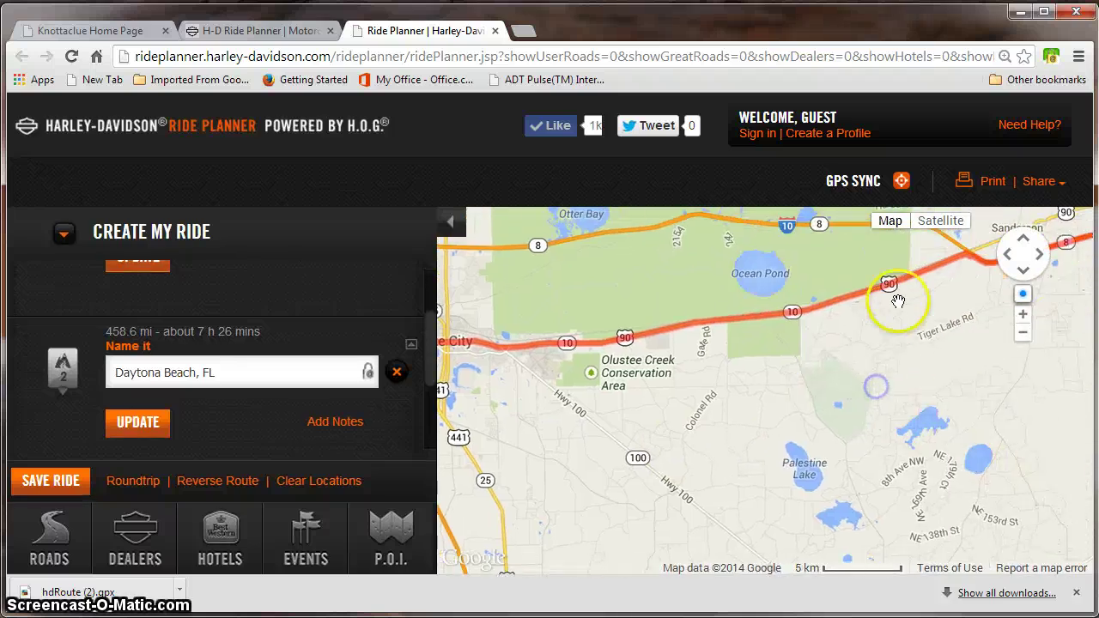
- Pull the route from near Sanderson south onto Hwy 100 with a waypoint near Lake Butler, totalling 439.2 mi
left_click(925, 273)
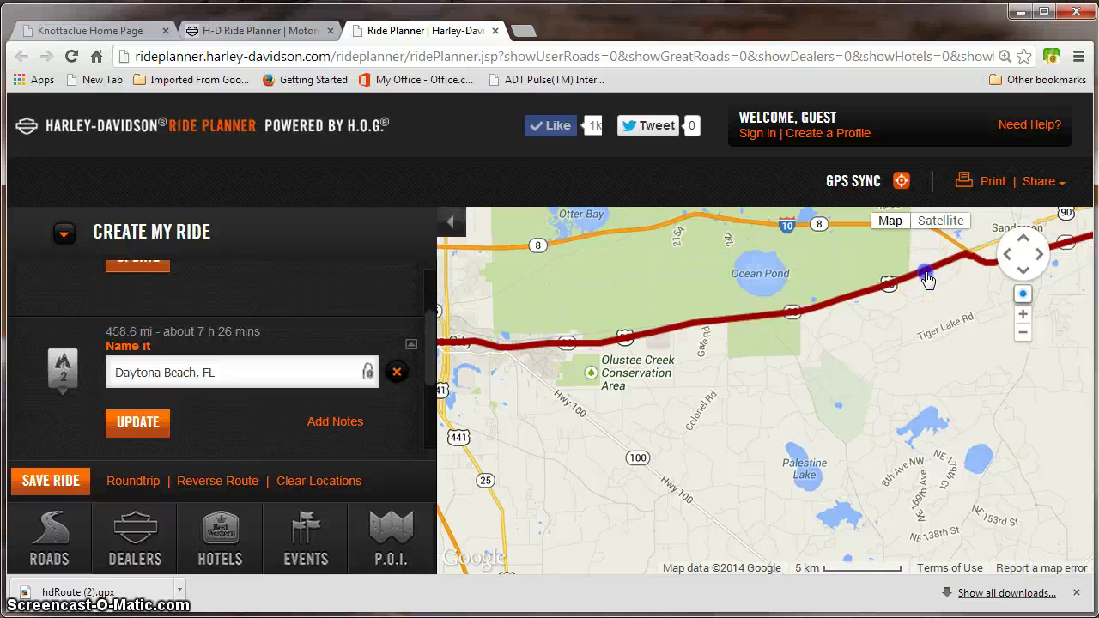
left_click(954, 258)
mouse_move(956, 267)
left_mouse_down()
mouse_move(873, 438)
mouse_move(771, 520)
mouse_move(737, 533)
mouse_move(752, 554)
mouse_move(748, 544)
left_mouse_up()
mouse_move(834, 414)
left_mouse_down()
mouse_move(830, 396)
mouse_move(730, 321)
left_mouse_up()
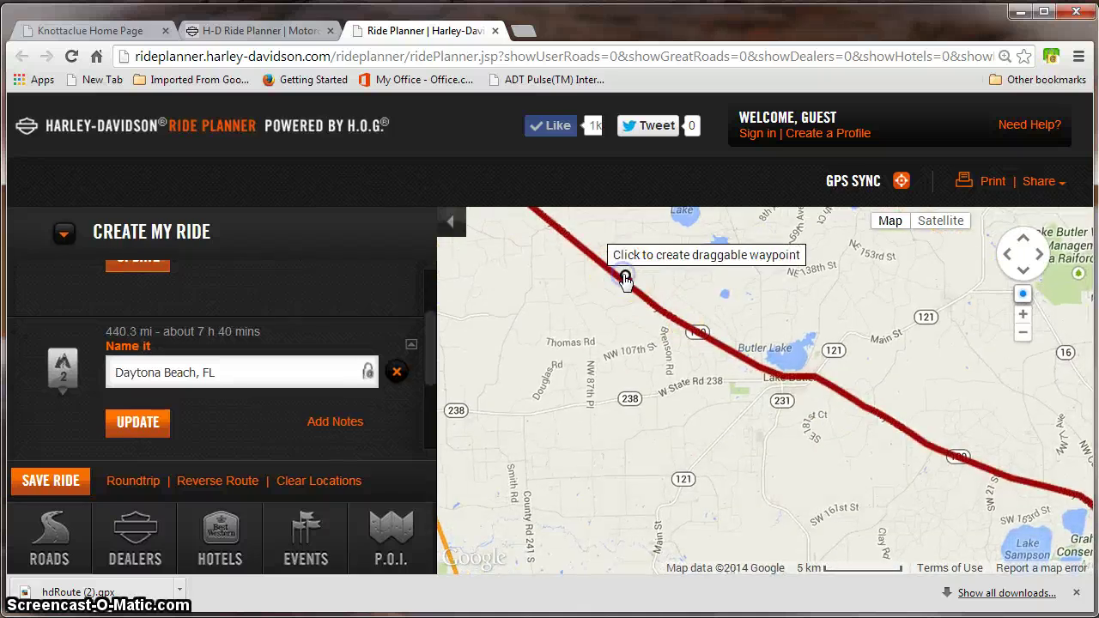
left_click(903, 432)
double_click(914, 450)
double_click(921, 456)
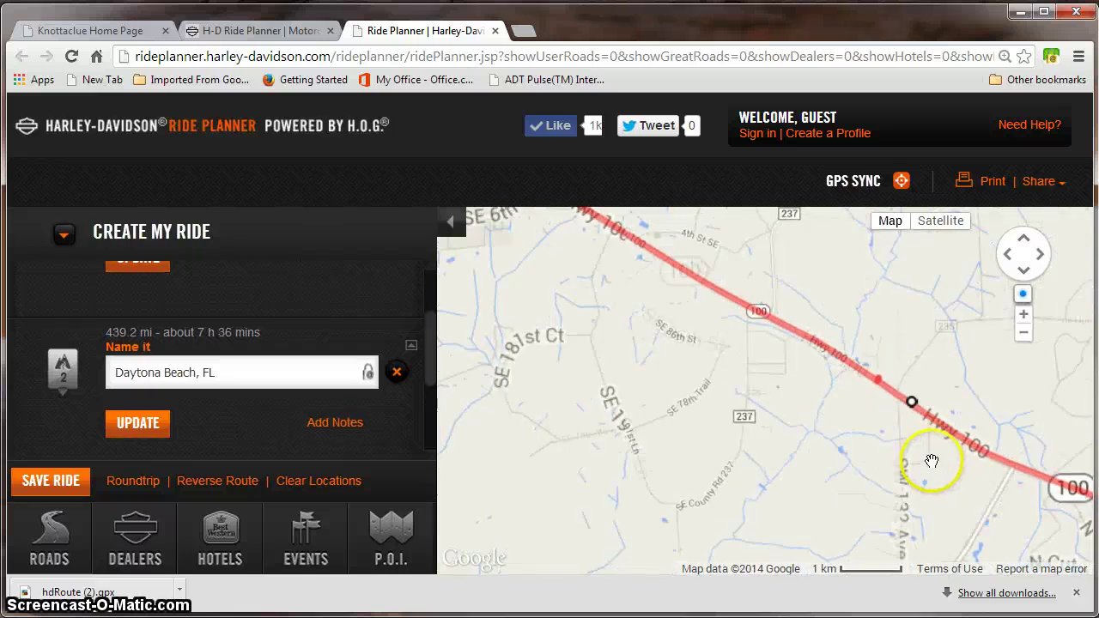
- Follow the route along Hwy 100 through Starke, Keystone Heights and Florahome to Palatka
scroll(883, 454, "down", 2)
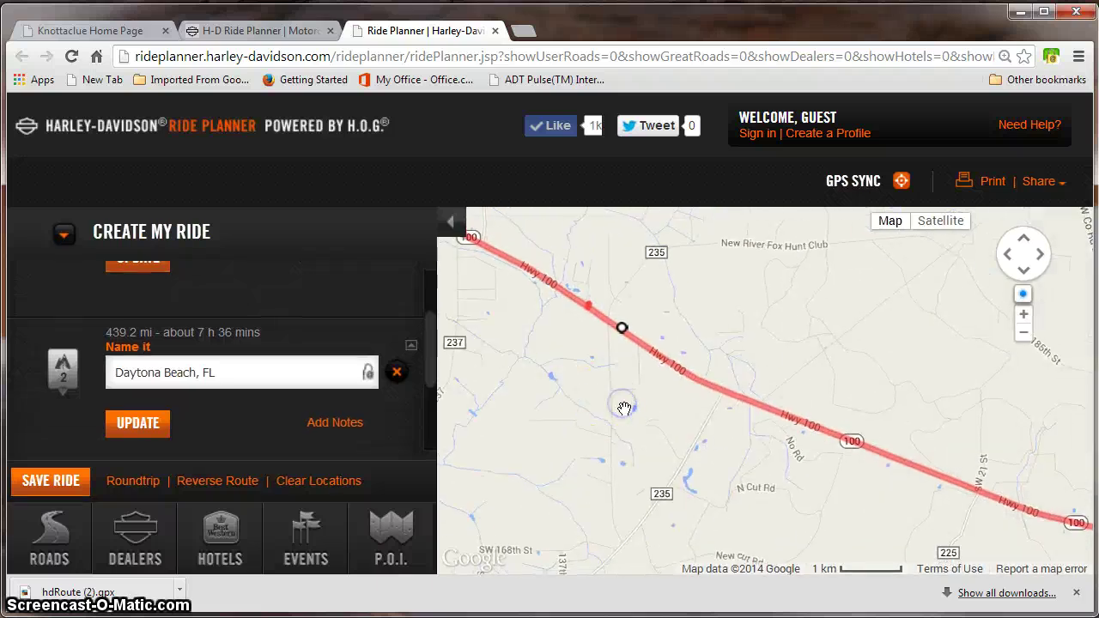
left_click_drag(1006, 441, 822, 318)
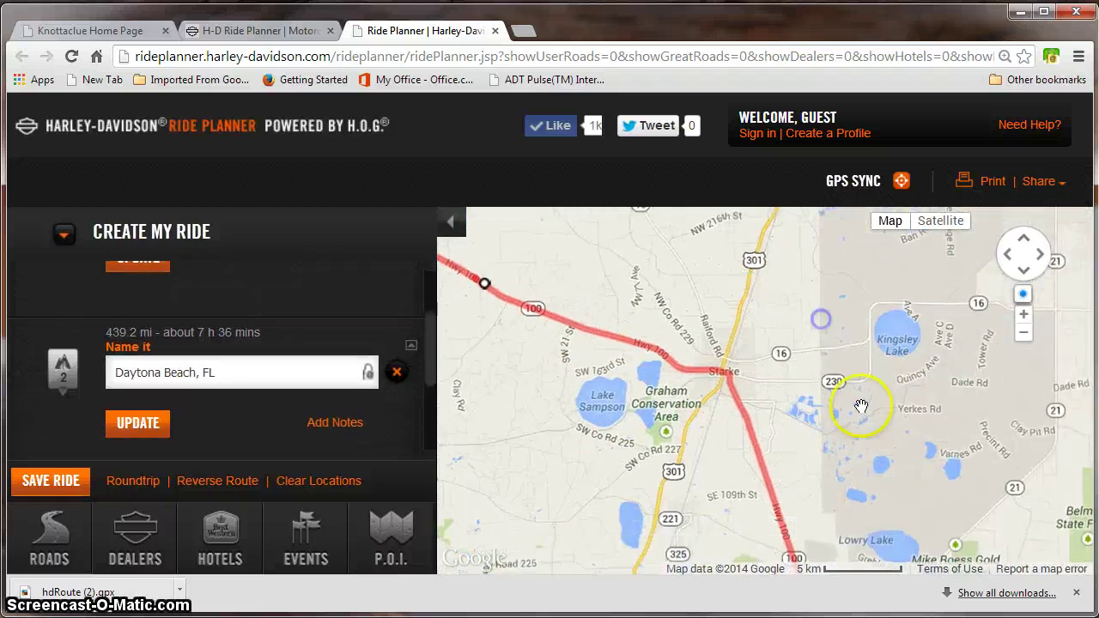
left_click_drag(890, 476, 802, 348)
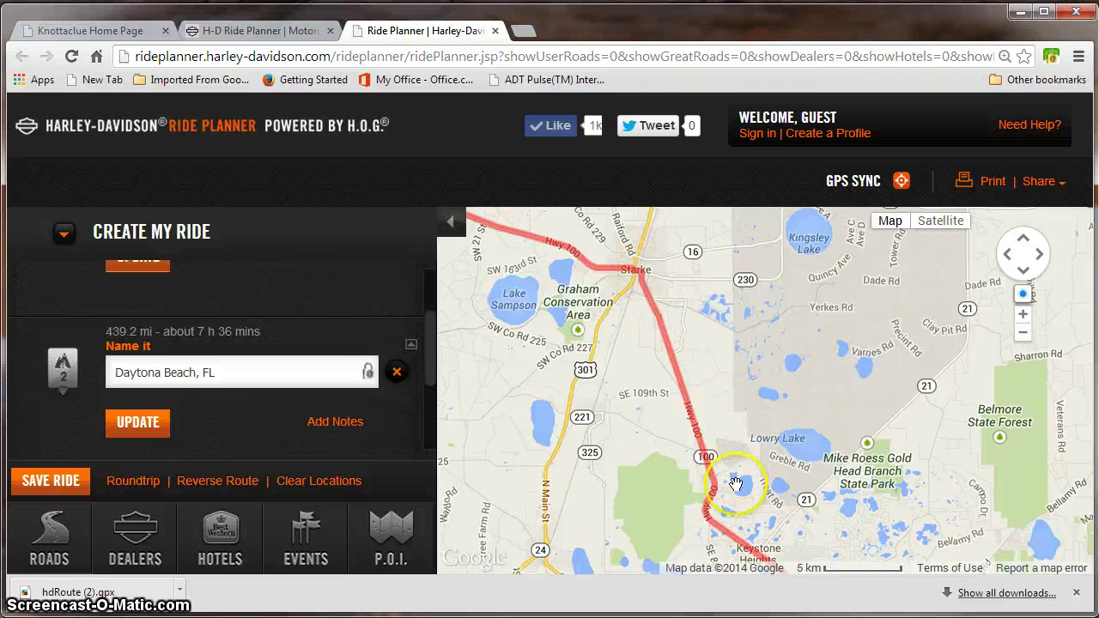
left_click_drag(820, 486, 683, 244)
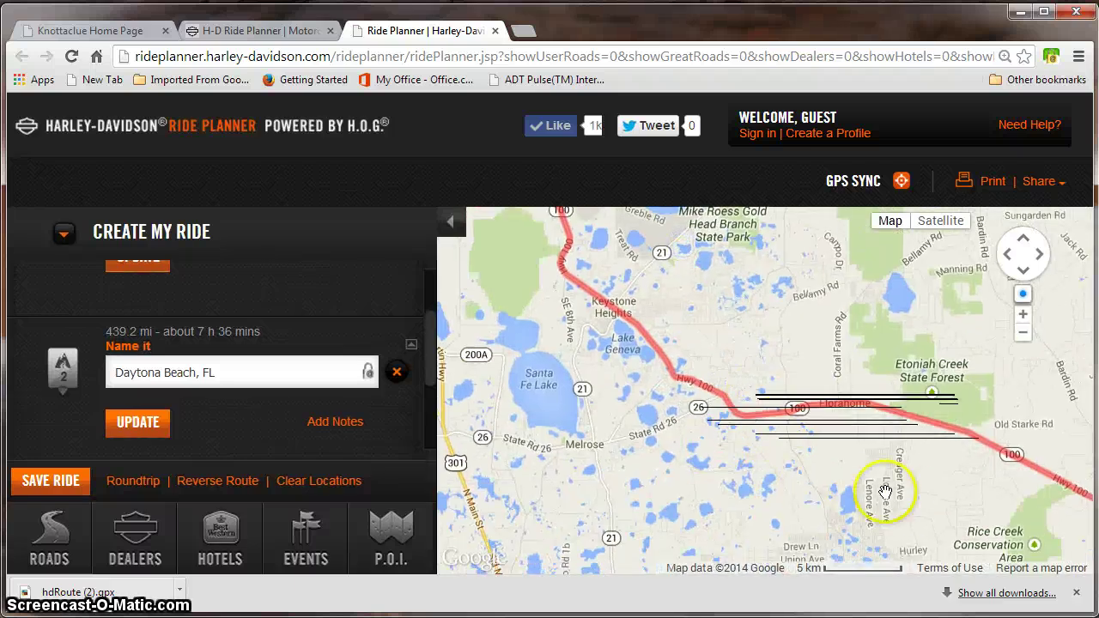
left_click_drag(896, 500, 818, 496)
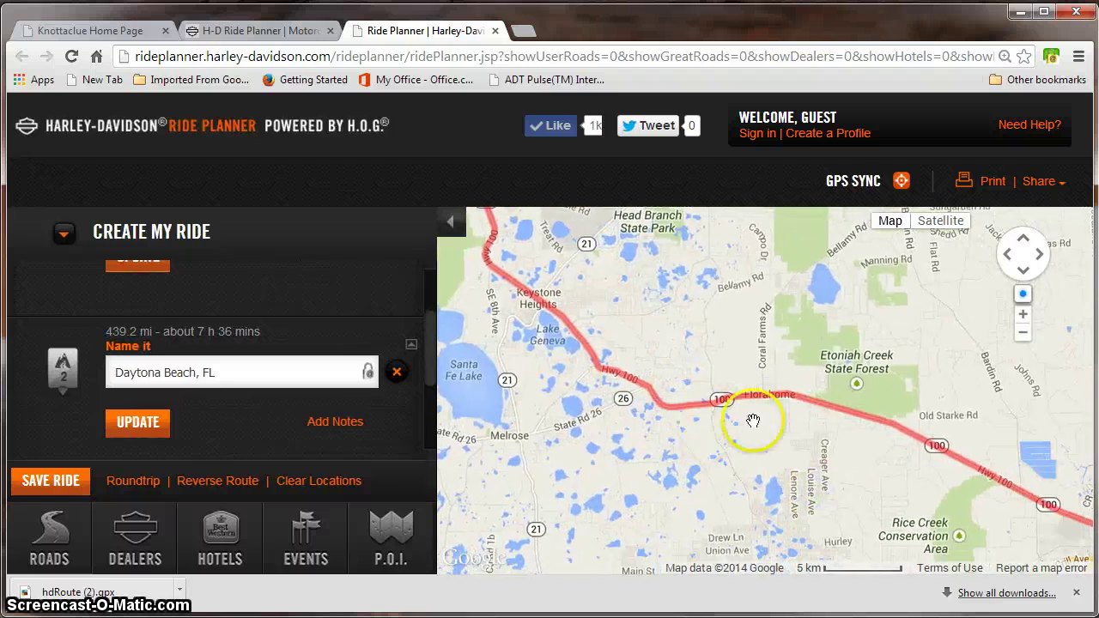
left_click_drag(760, 462, 522, 386)
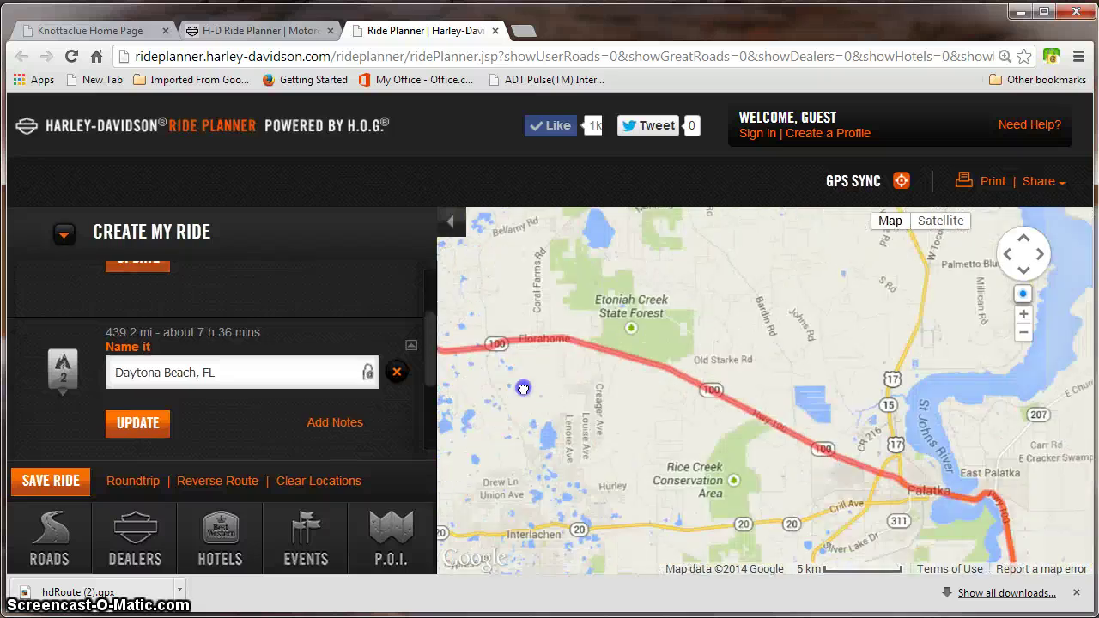
left_click_drag(838, 498, 677, 409)
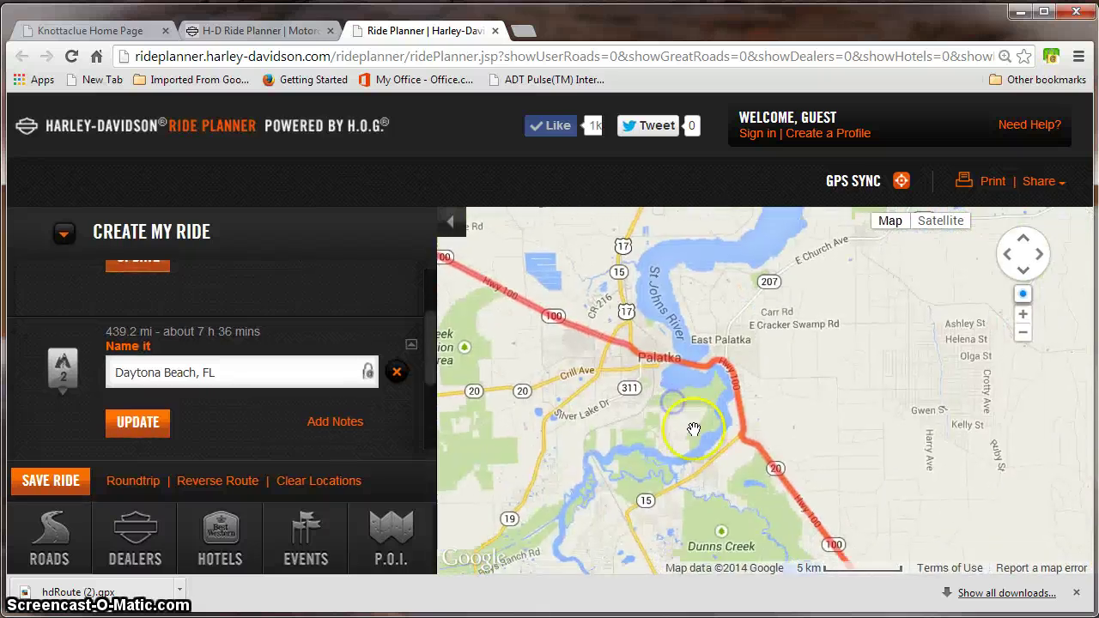
left_click_drag(908, 471, 863, 427)
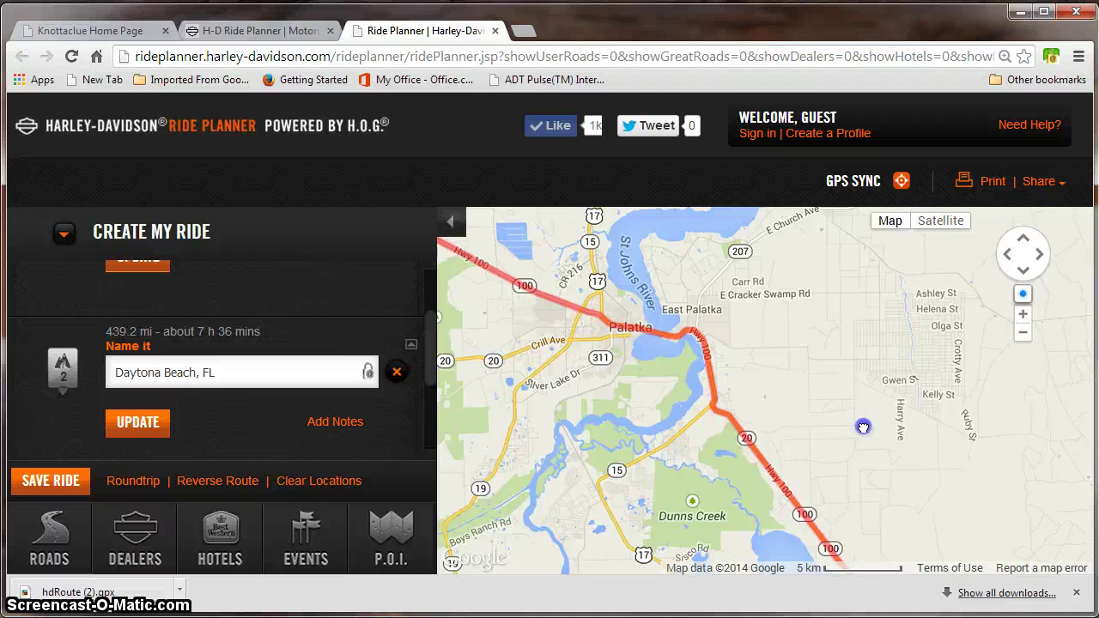
- Zoom in on the San Mateo area and pick a point on the route south of it
double_click(805, 398)
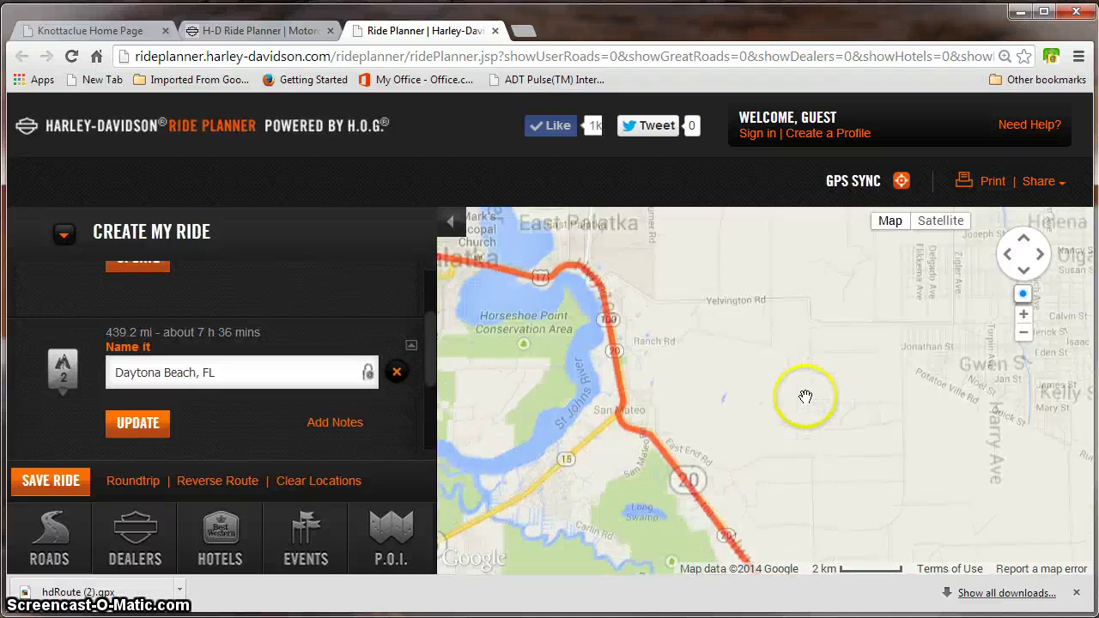
double_click(757, 409)
left_click_drag(780, 434, 785, 368)
scroll(785, 367, "down", 1)
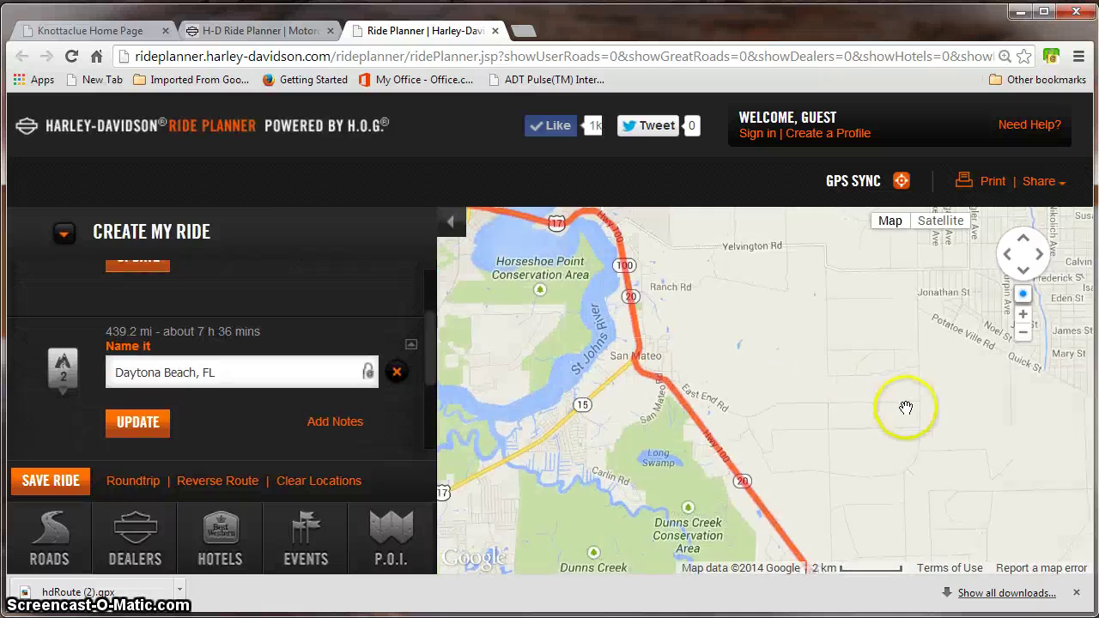
left_click_drag(908, 412, 888, 500)
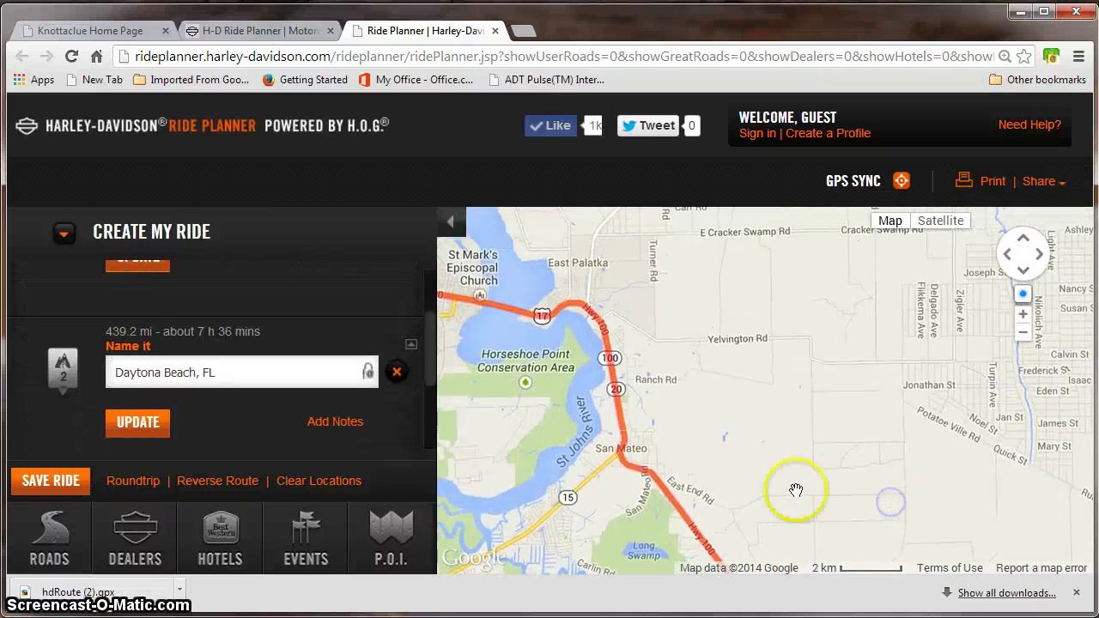
left_click(704, 545)
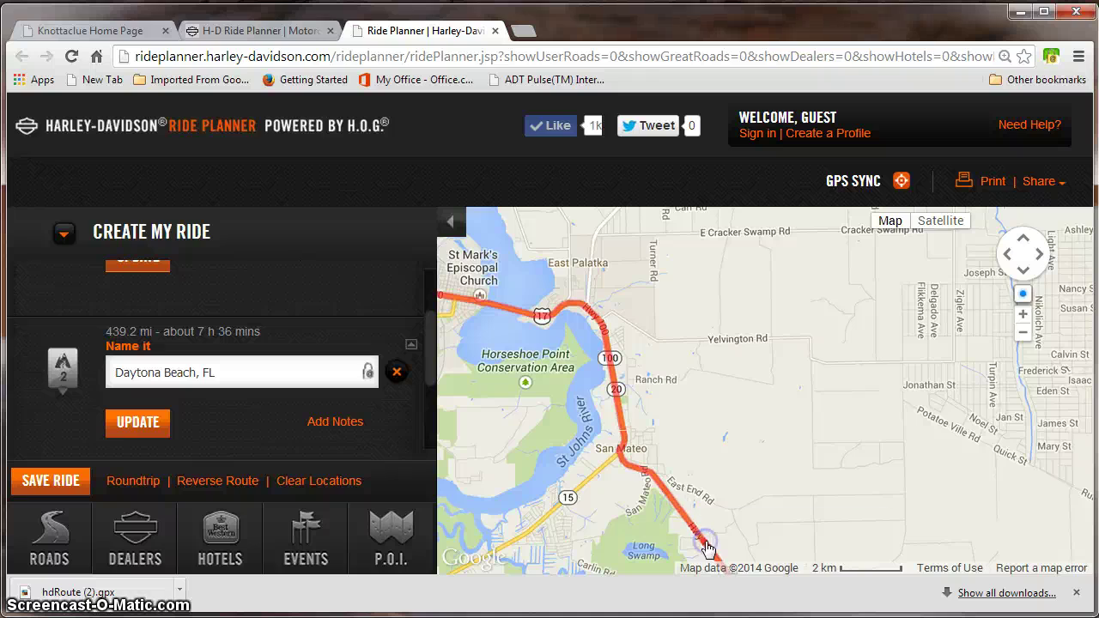
- Drag the route south of San Mateo onto E Cracker Swamp Rd as a new waypoint
left_click(705, 549)
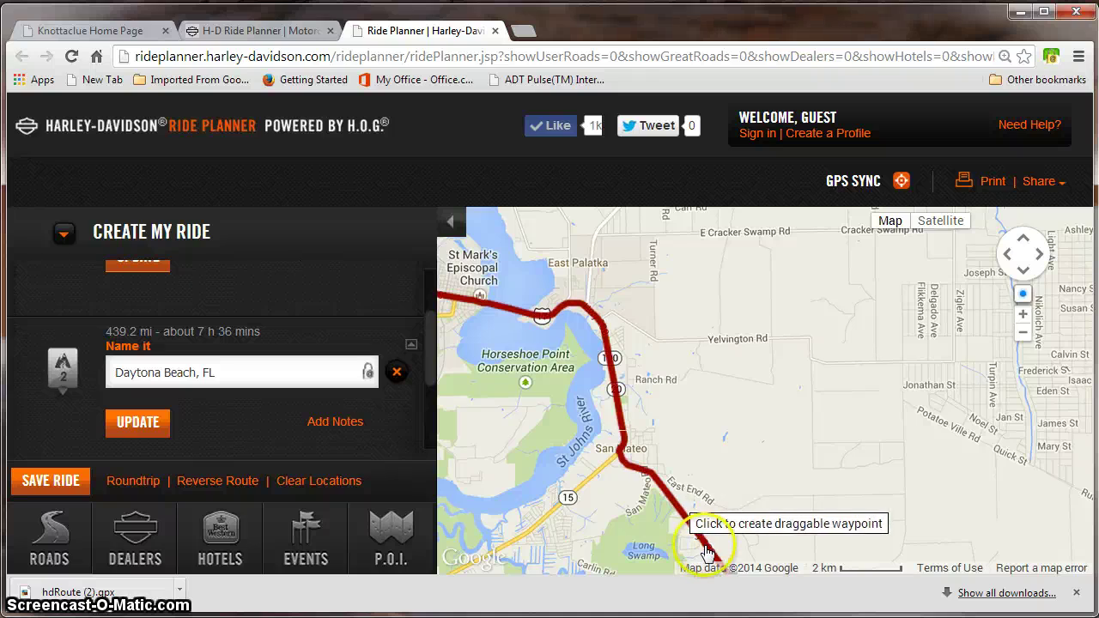
mouse_move(778, 544)
left_mouse_down()
mouse_move(761, 387)
mouse_move(776, 275)
mouse_move(756, 462)
mouse_move(737, 366)
left_mouse_up()
left_click(715, 491)
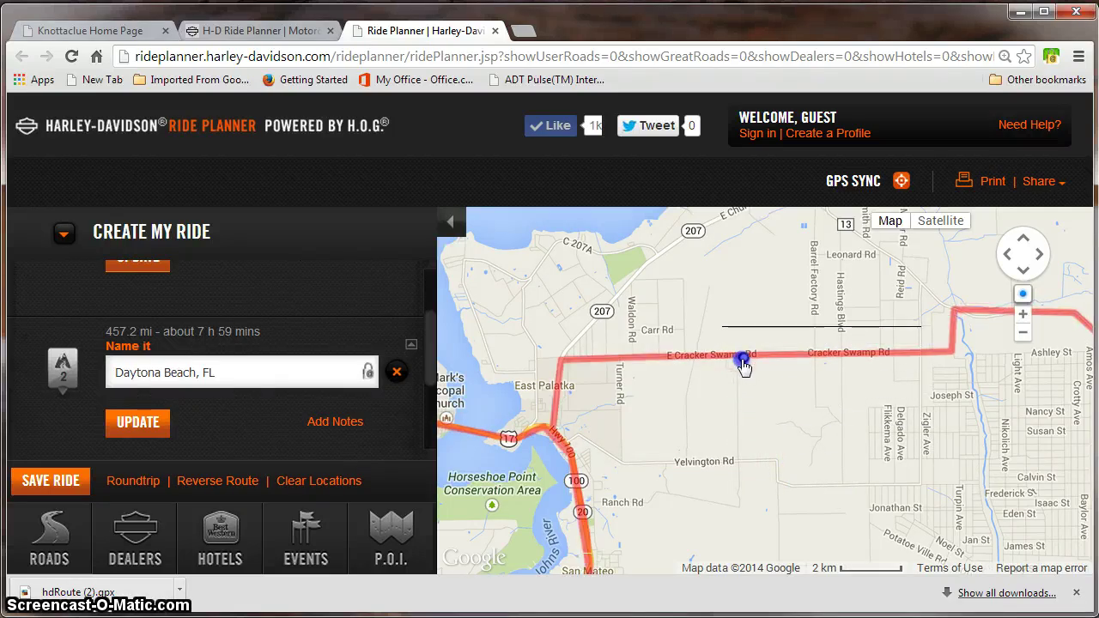
right_click(743, 360)
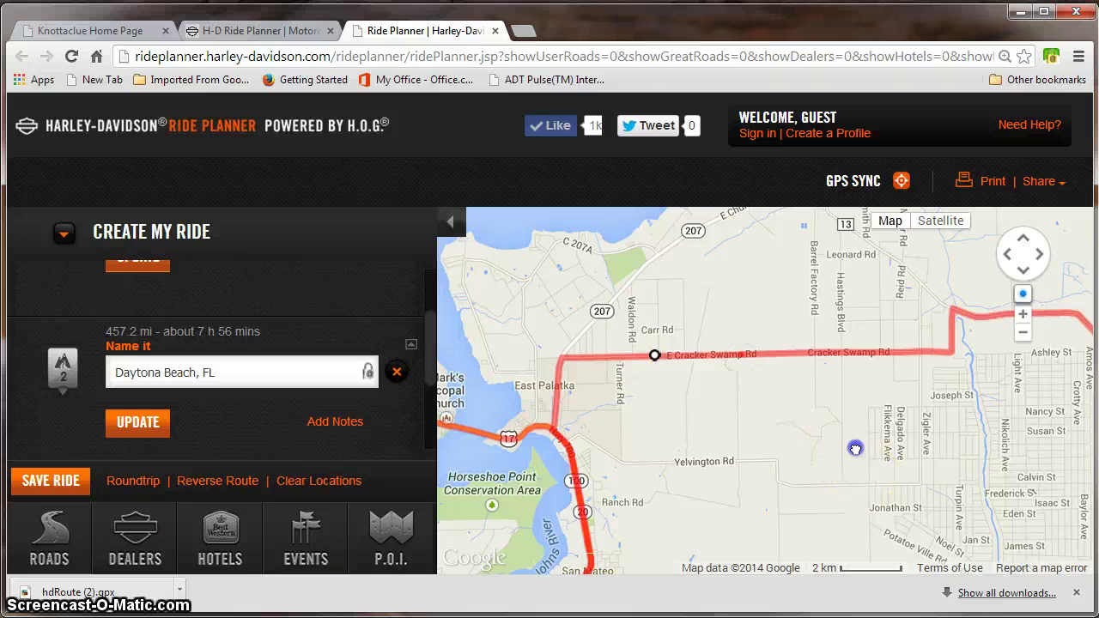
- Remove the stray waypoint south of San Mateo, leaving the ride at 446.2 mi
left_click_drag(855, 448, 839, 324)
left_click_drag(744, 493, 794, 480)
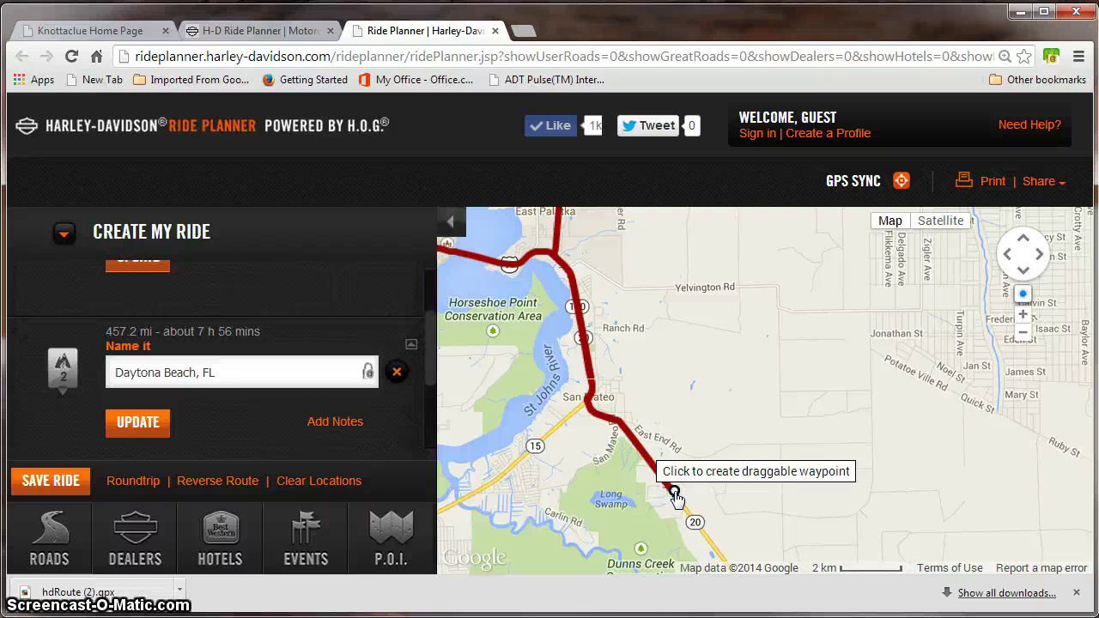
right_click(675, 498)
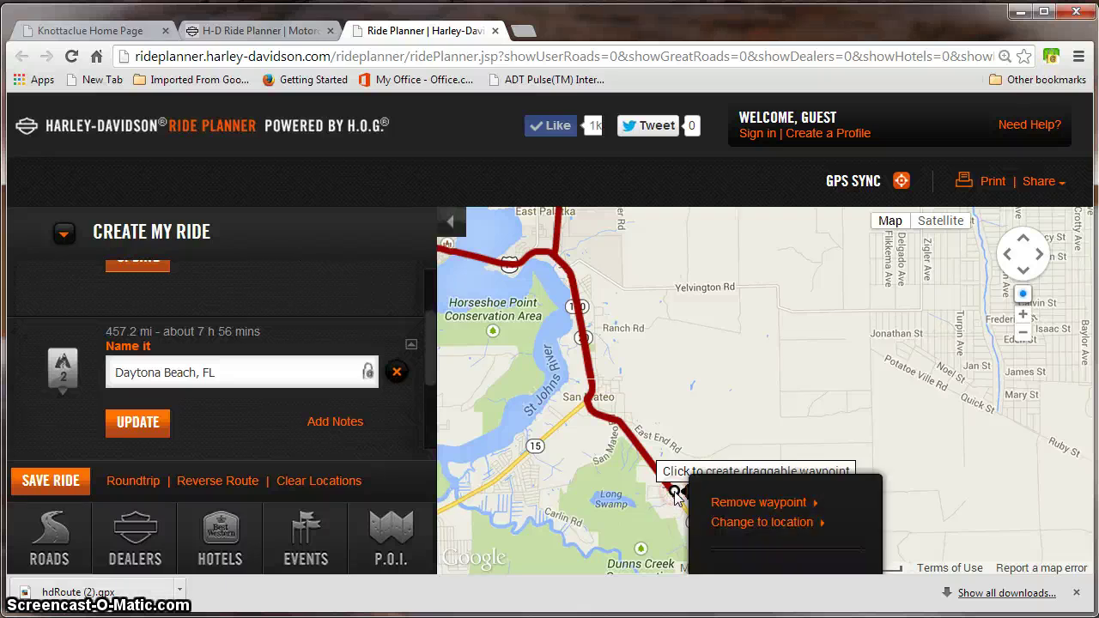
left_click(772, 505)
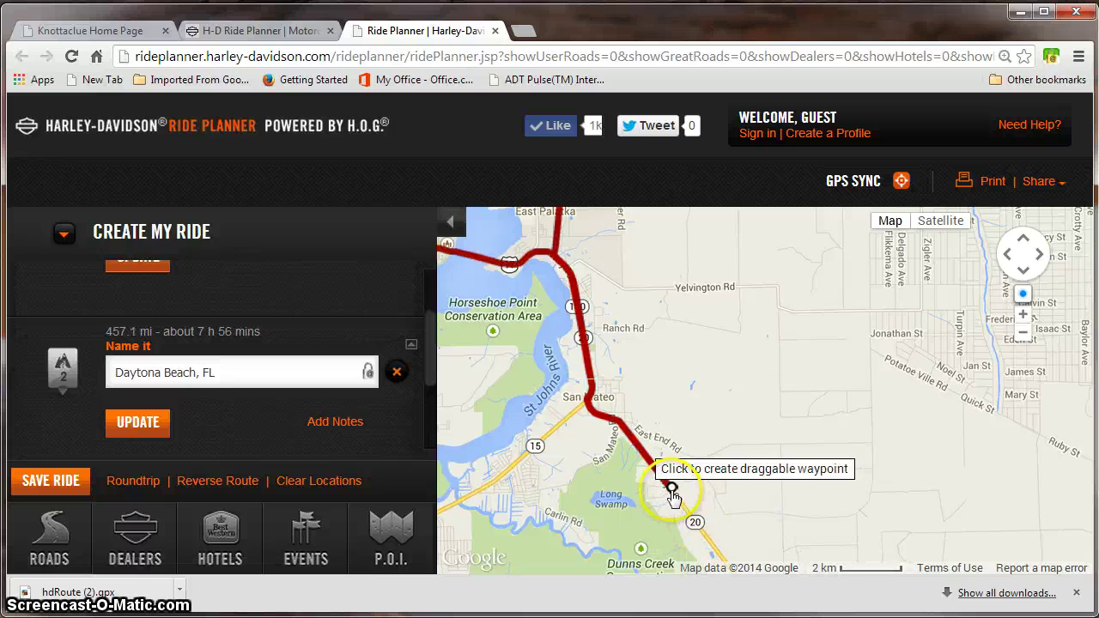
right_click(672, 493)
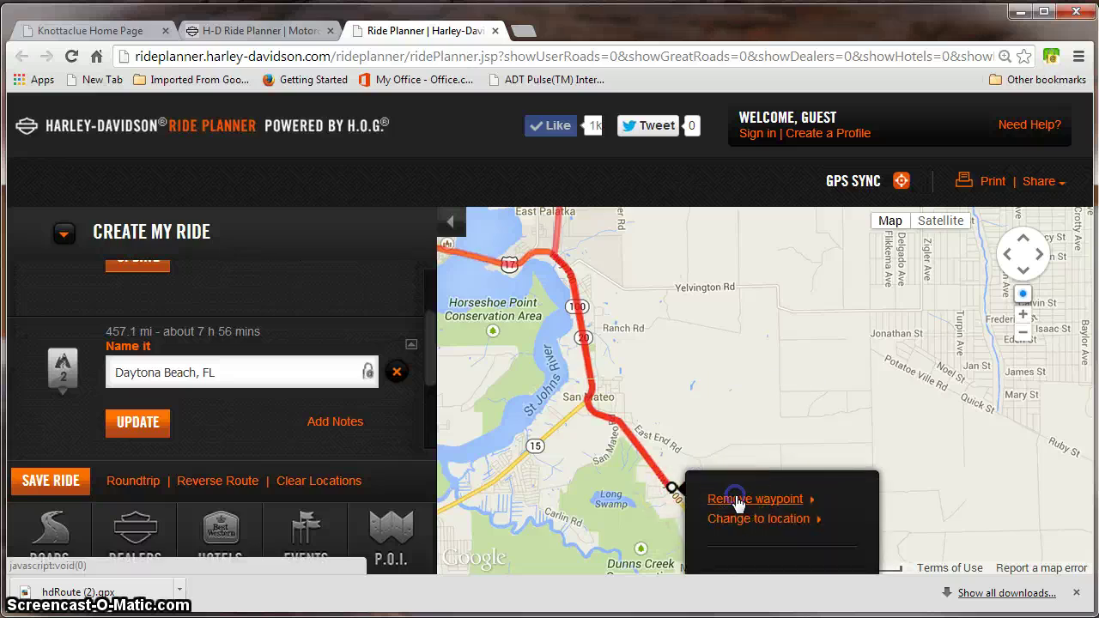
left_click(730, 500)
mouse_move(847, 346)
left_mouse_down()
mouse_move(820, 425)
mouse_move(785, 449)
mouse_move(719, 458)
left_mouse_up()
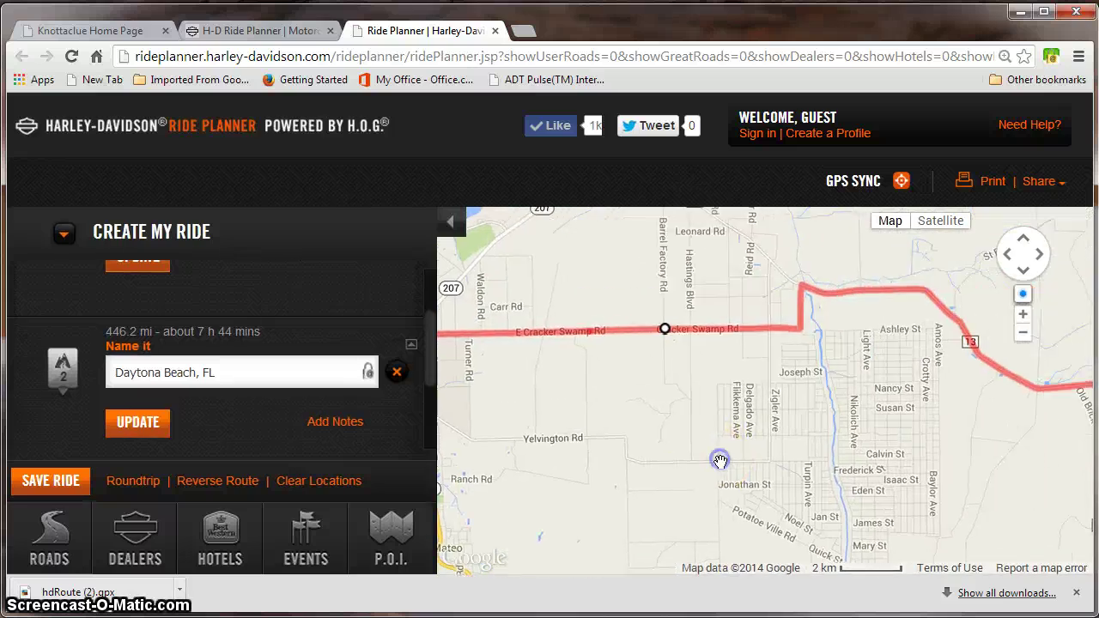
left_click_drag(978, 469, 699, 417)
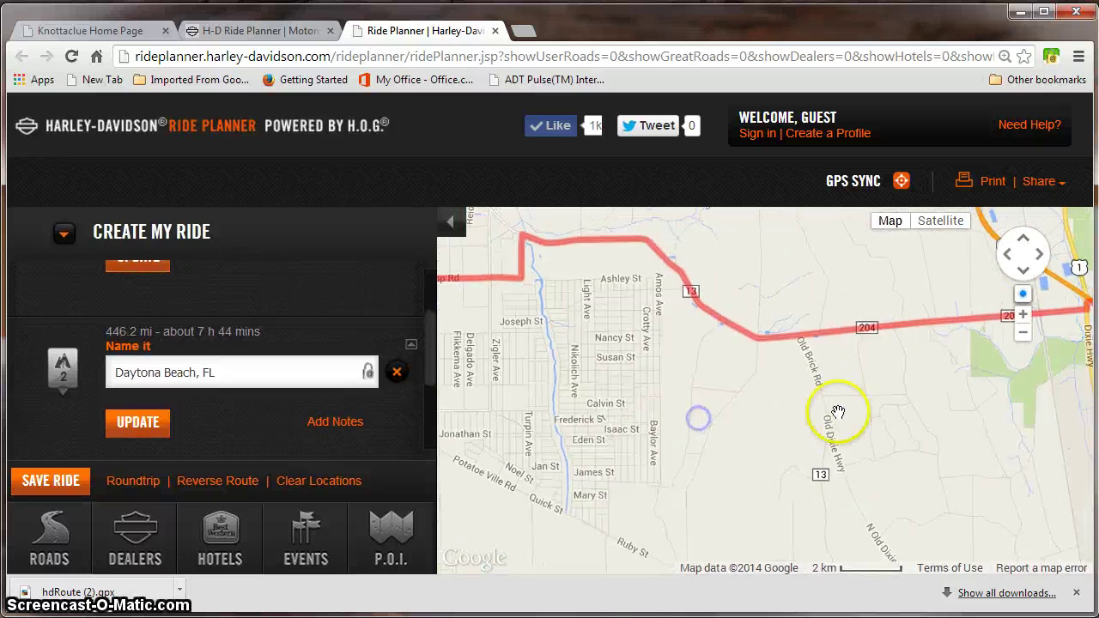
left_click_drag(973, 402, 715, 398)
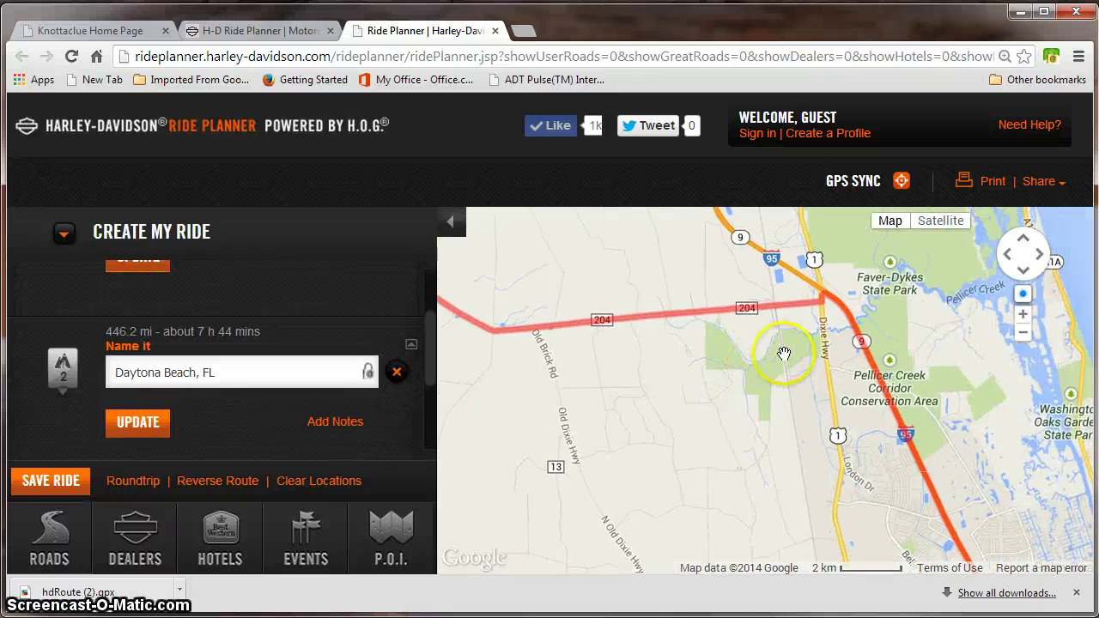
scroll(682, 429, "down", 2)
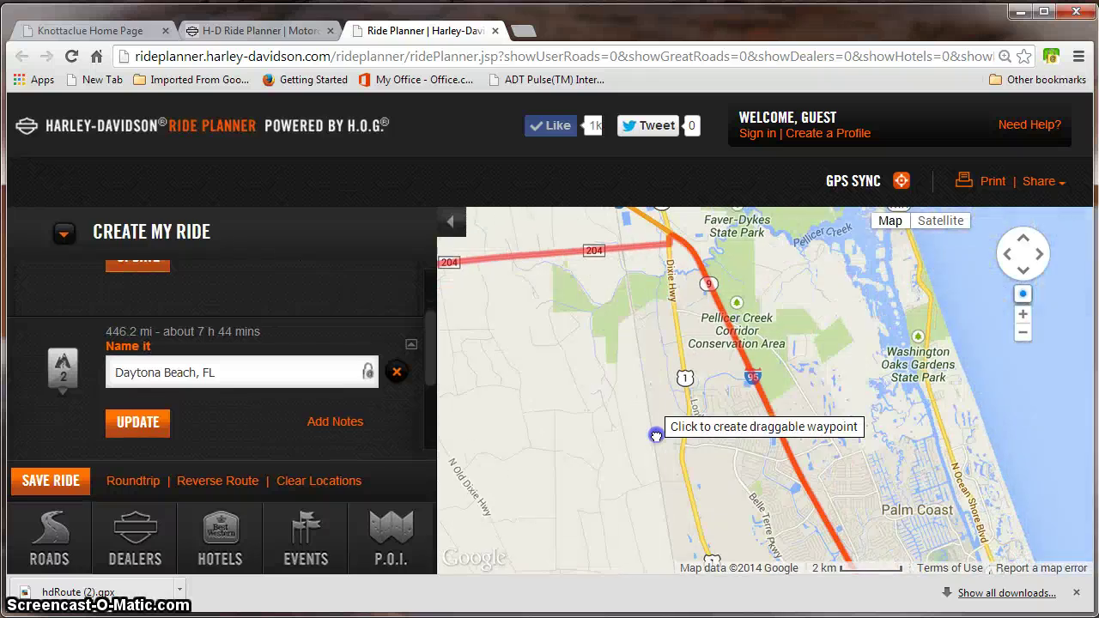
left_click_drag(914, 486, 822, 296)
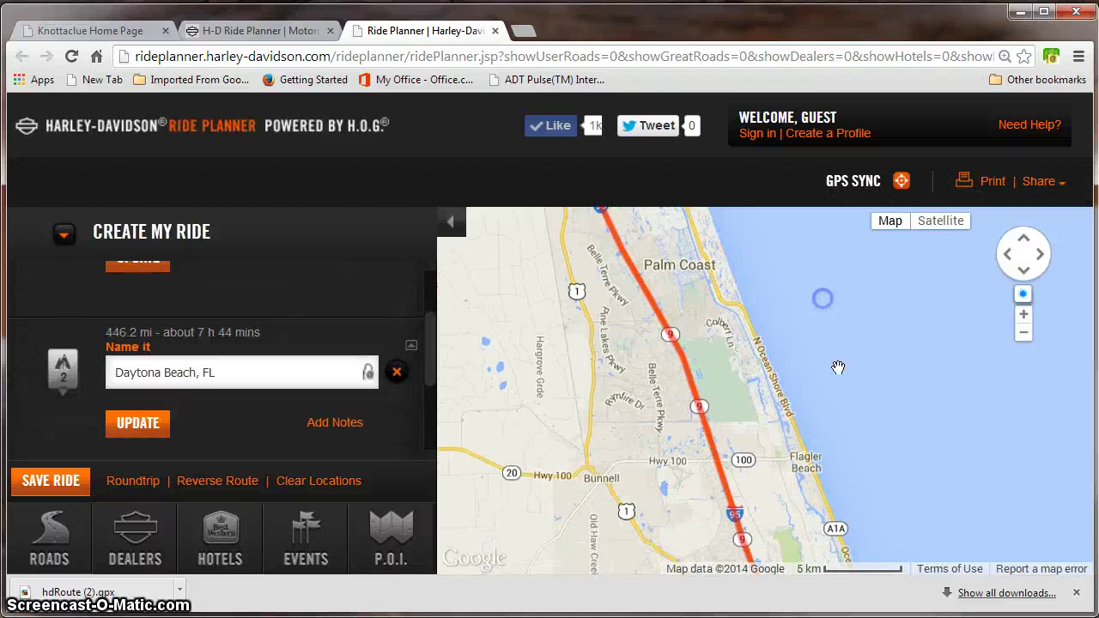
scroll(833, 402, "down", 1)
left_click_drag(896, 413, 769, 251)
left_click(778, 484)
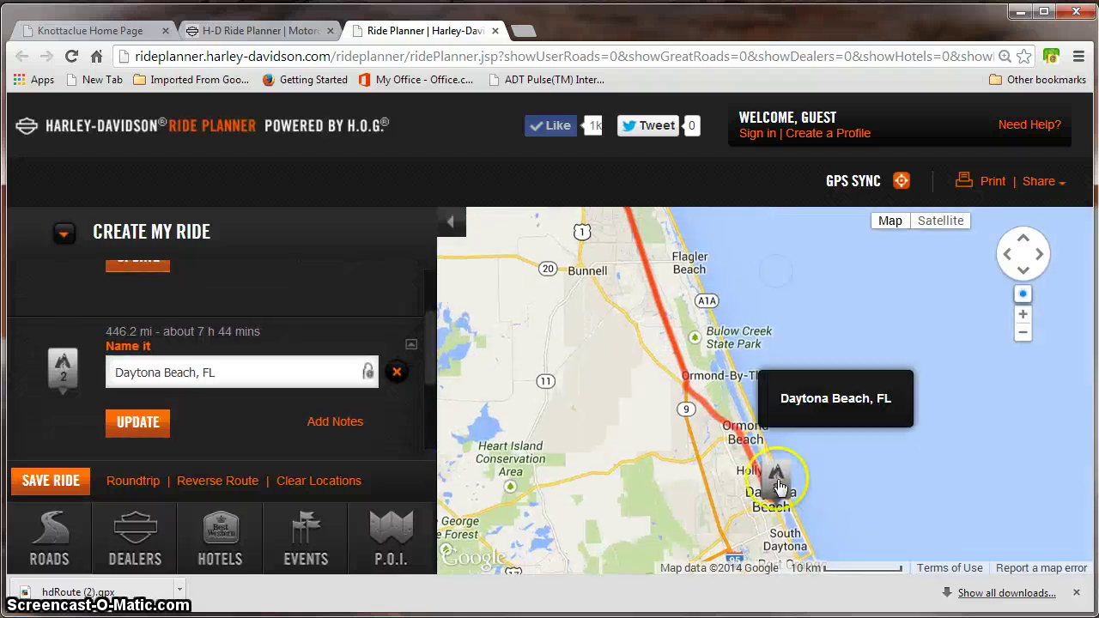
left_click(881, 418)
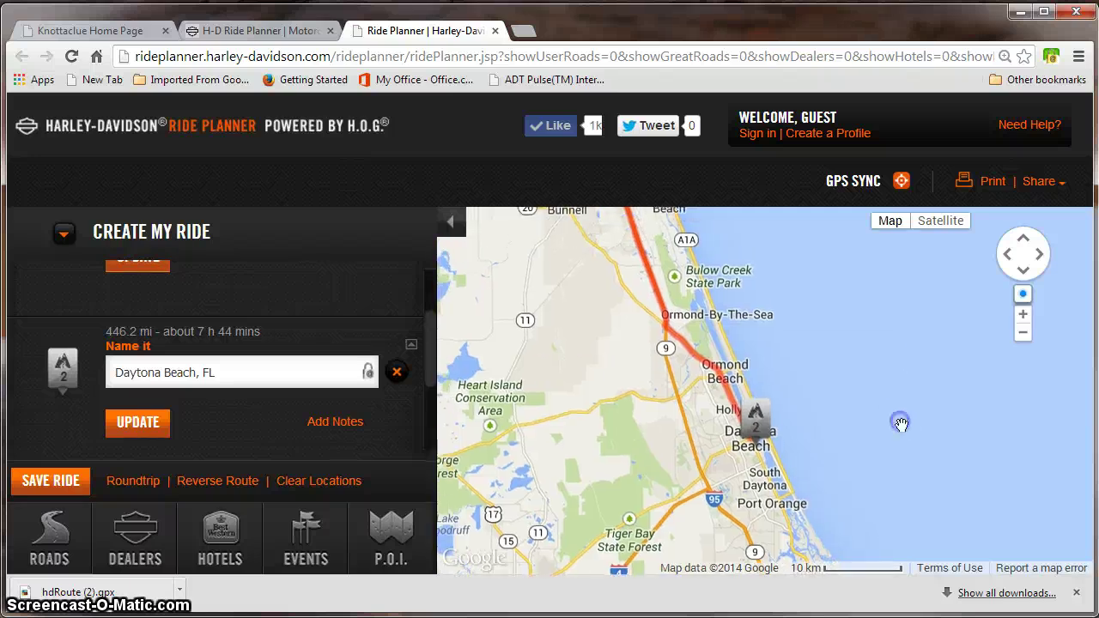
scroll(562, 389, "down", 2)
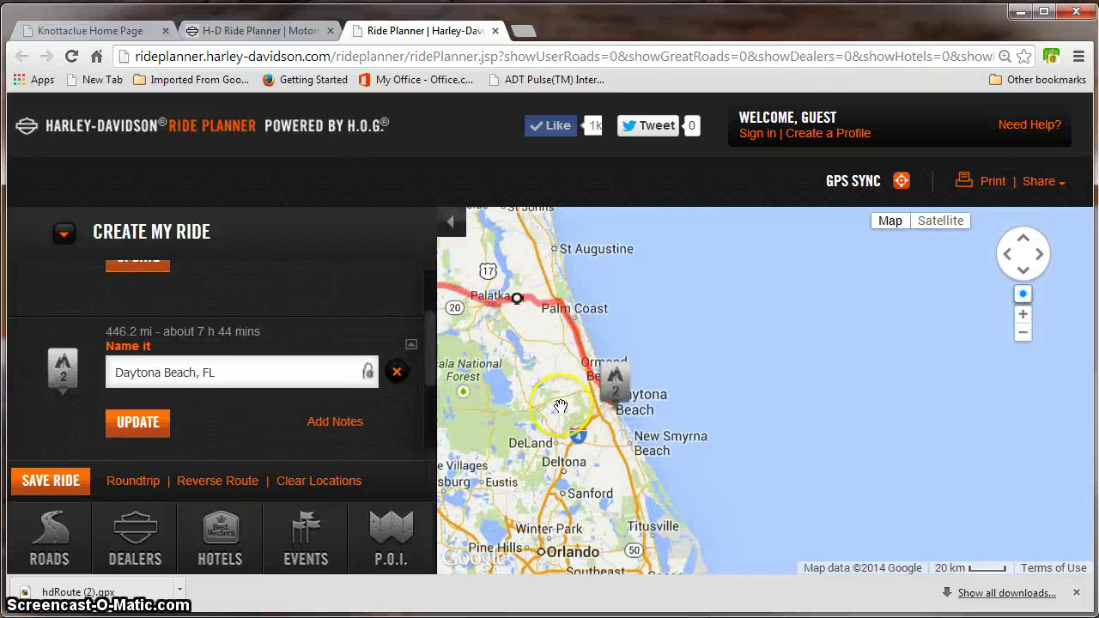
left_click_drag(558, 430, 881, 495)
scroll(704, 438, "down", 1)
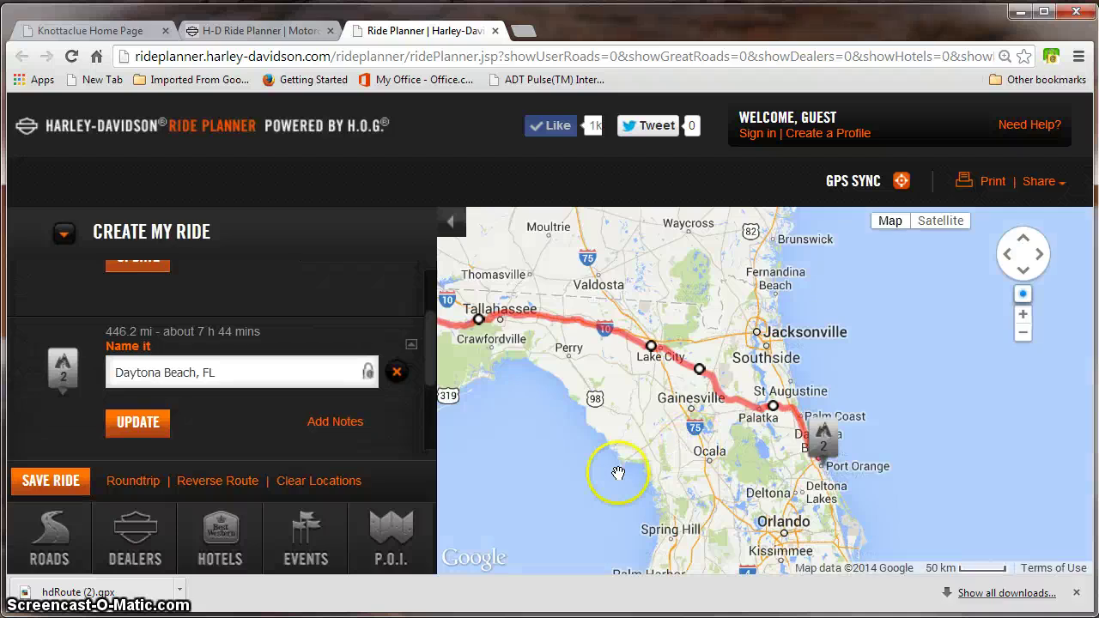
left_click_drag(618, 473, 834, 480)
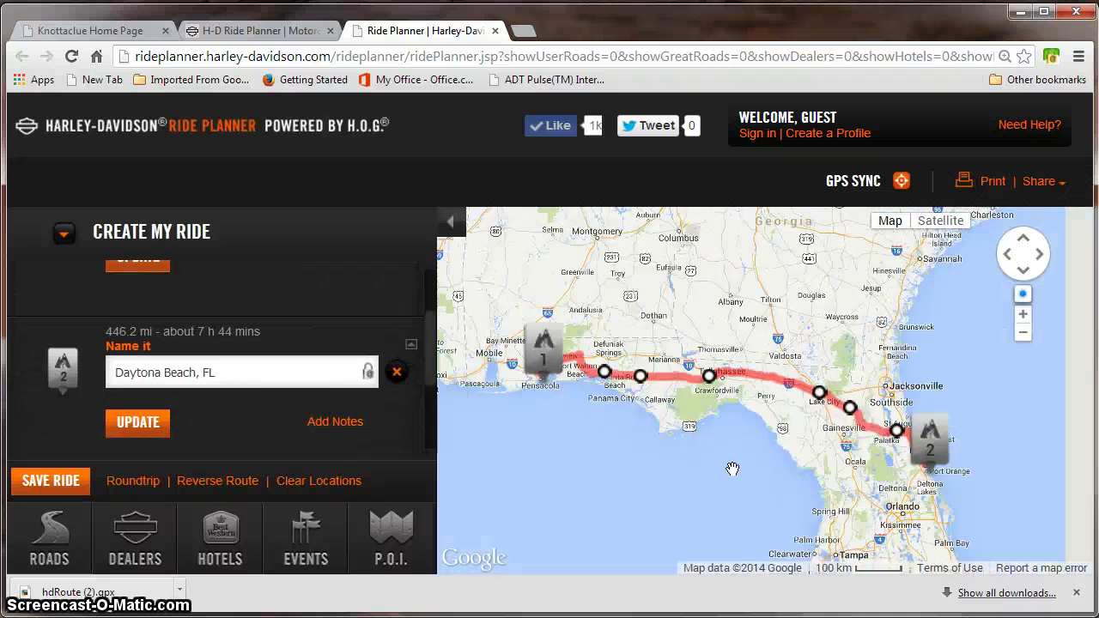
left_click_drag(735, 467, 792, 460)
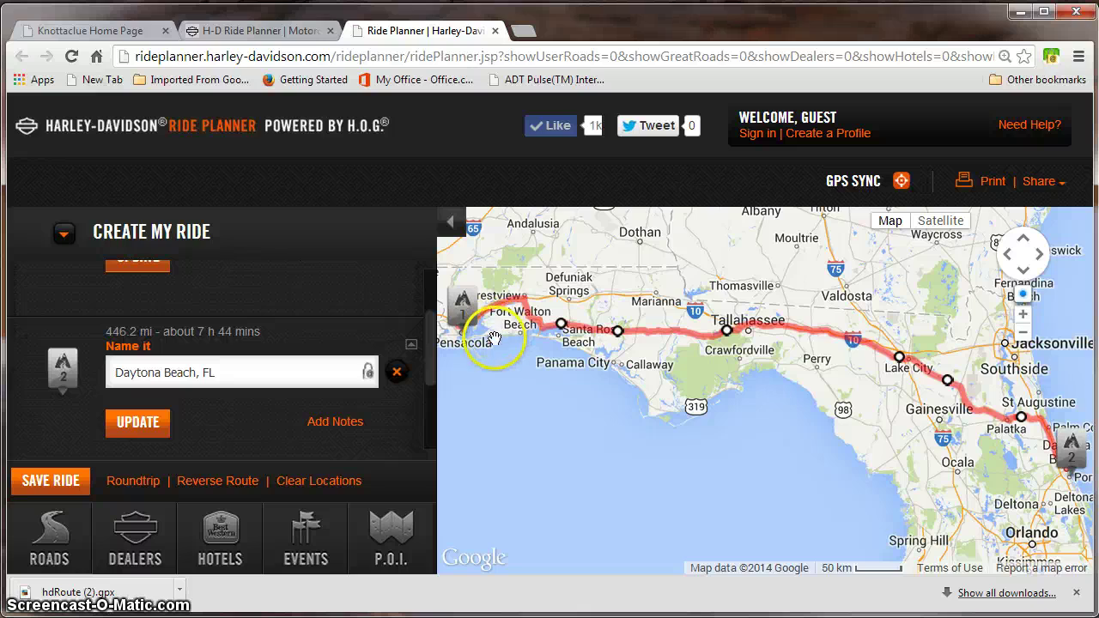
mouse_move(469, 320)
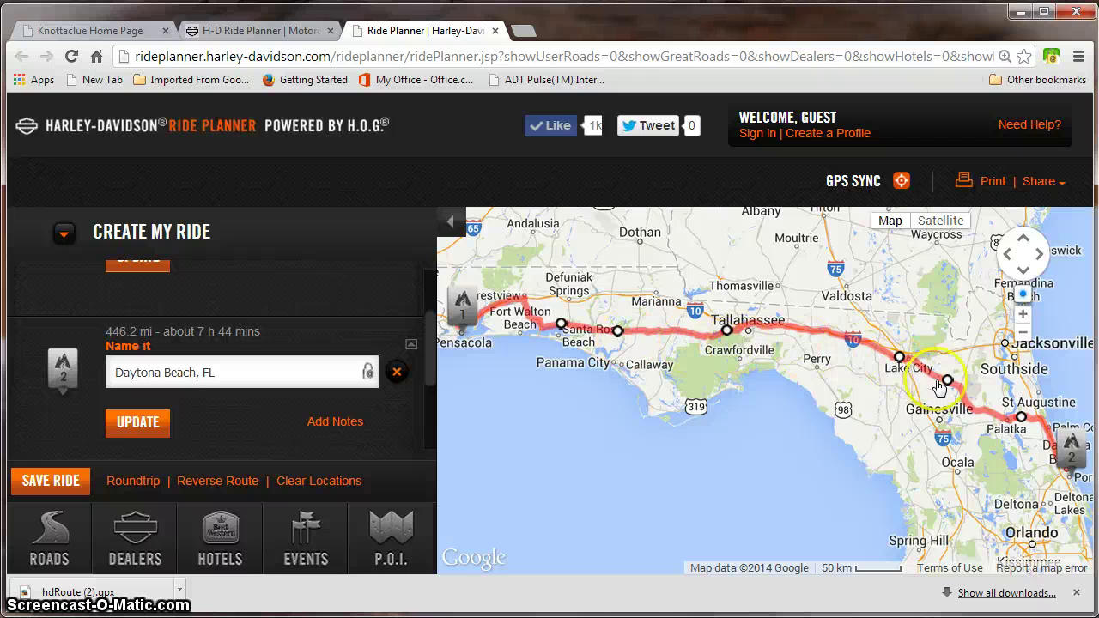
mouse_move(1071, 447)
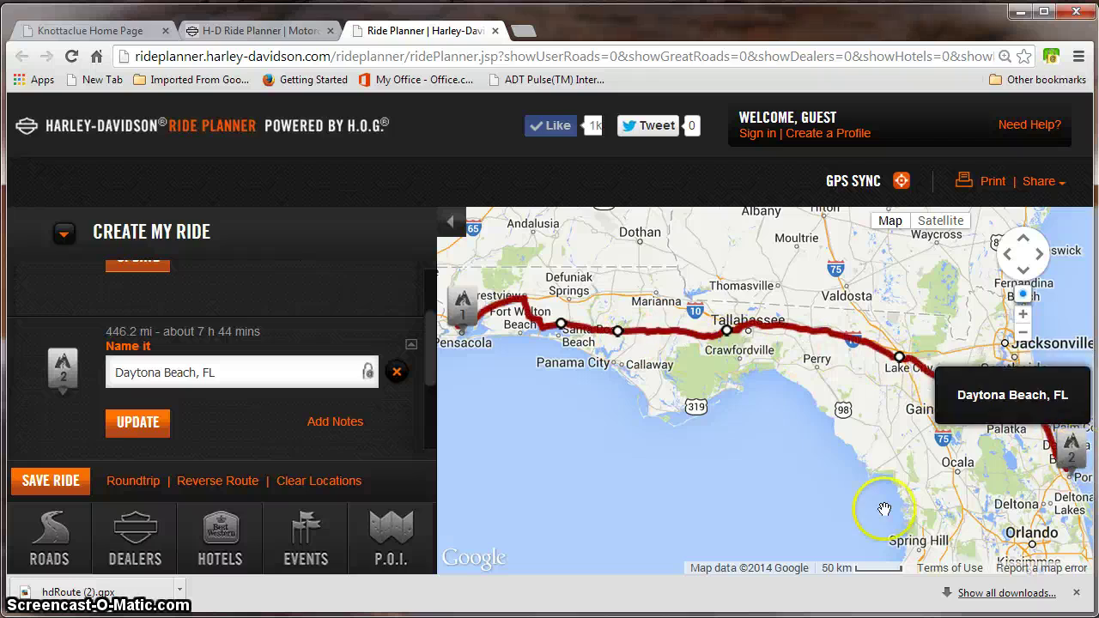
left_click_drag(839, 503, 838, 473)
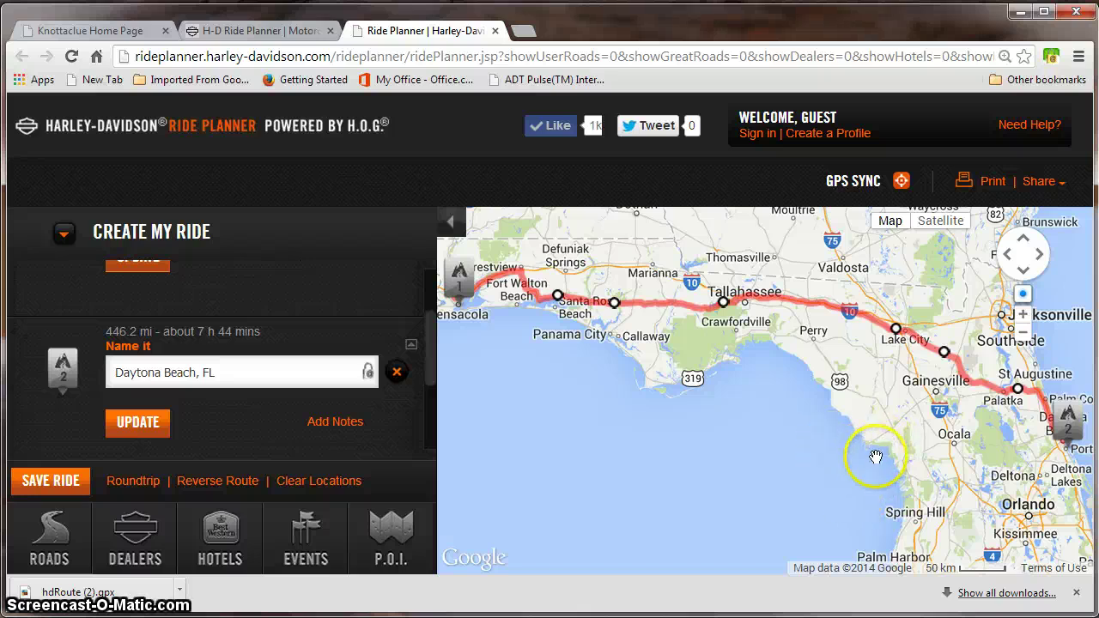
left_click_drag(986, 517, 997, 515)
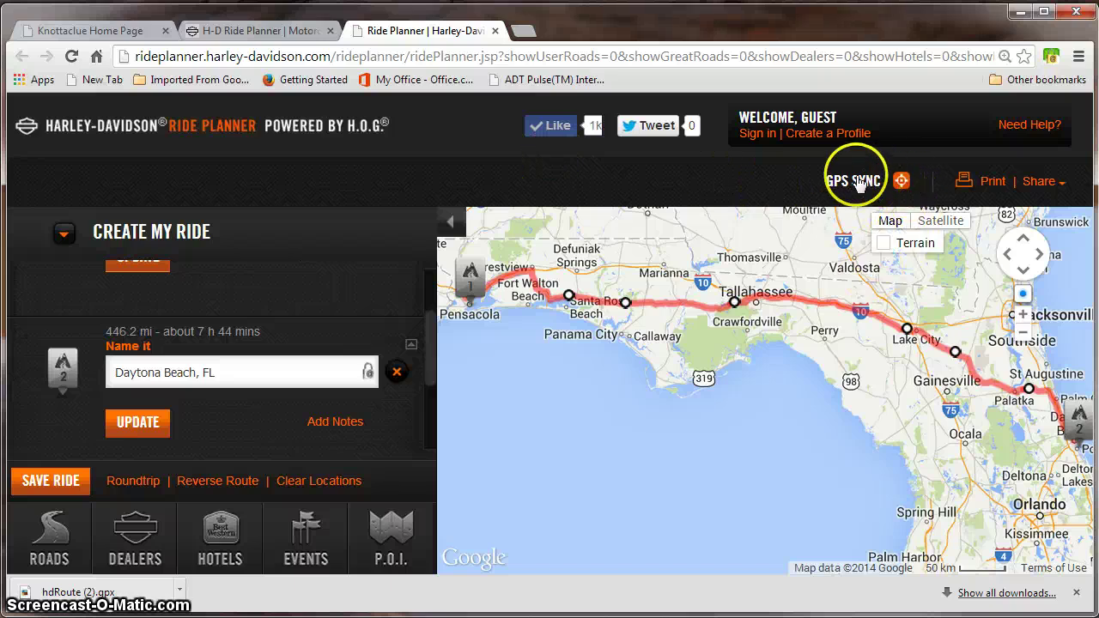
- Switch GPS Synchronization to Manual Mode for GPX export or import
left_click(902, 184)
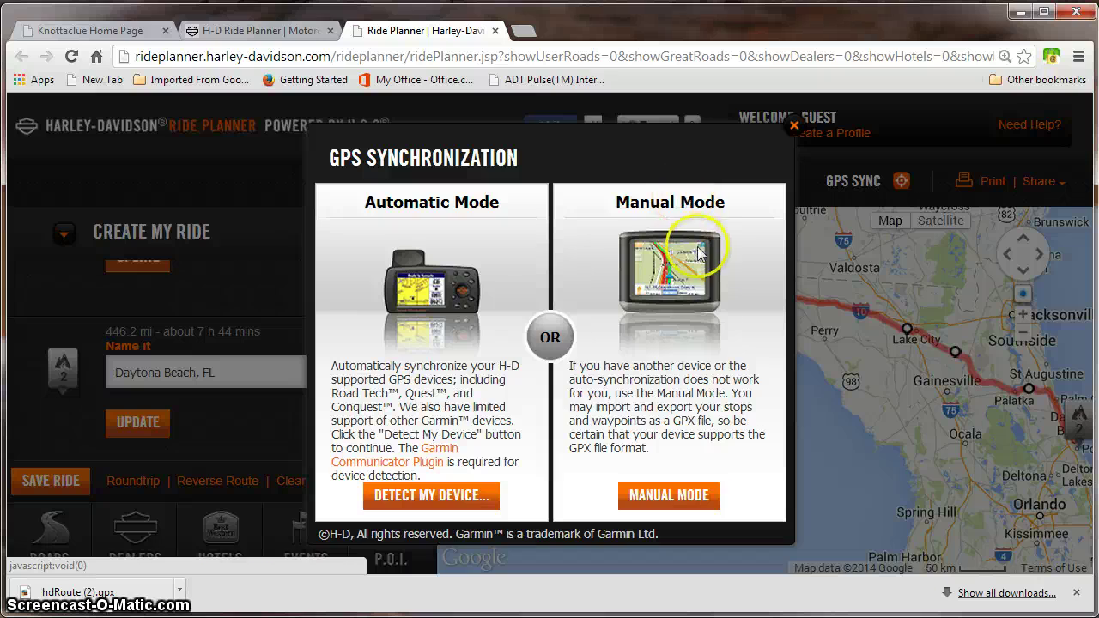
left_click(692, 497)
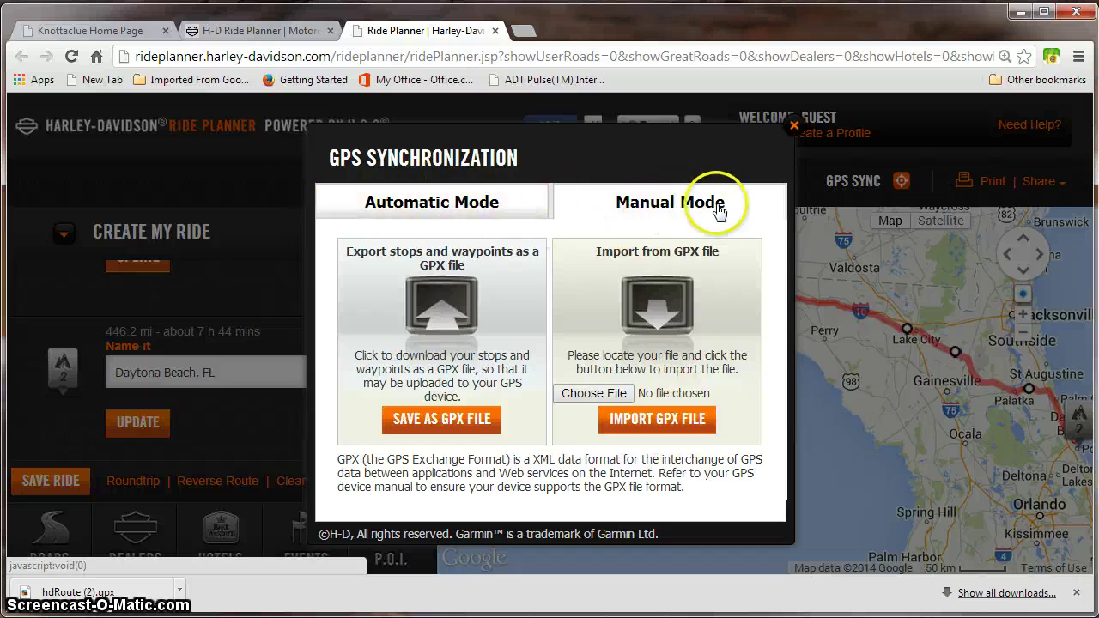
- Export the route's stops and waypoints as a GPX file named 'Pcola to Daytona Beach'
left_click(453, 425)
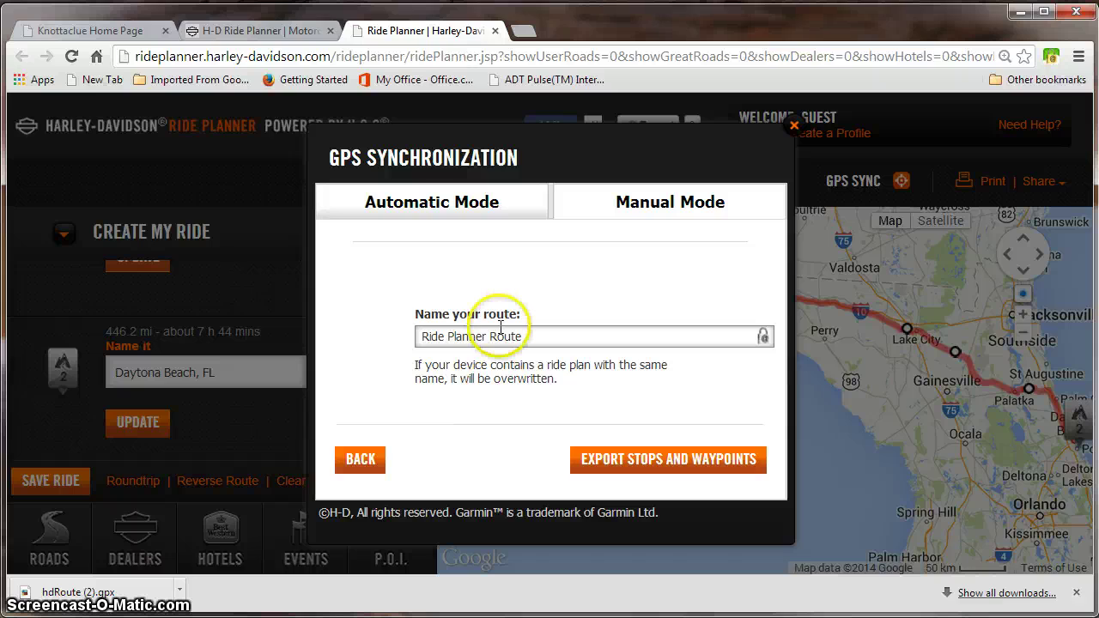
left_click_drag(546, 336, 400, 360)
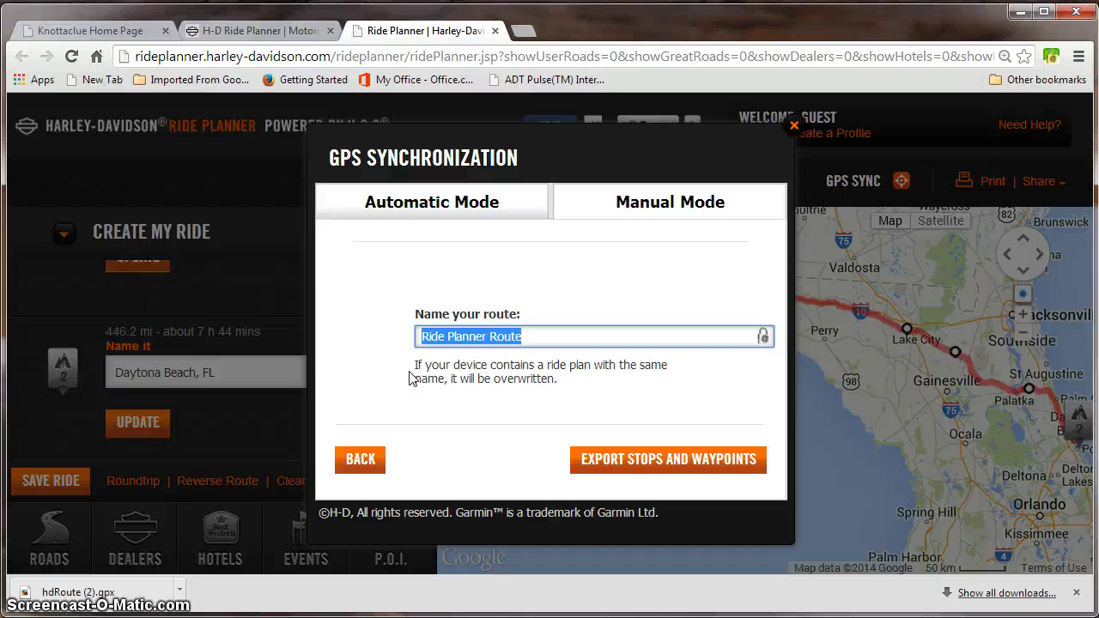
left_click_drag(541, 338, 421, 348)
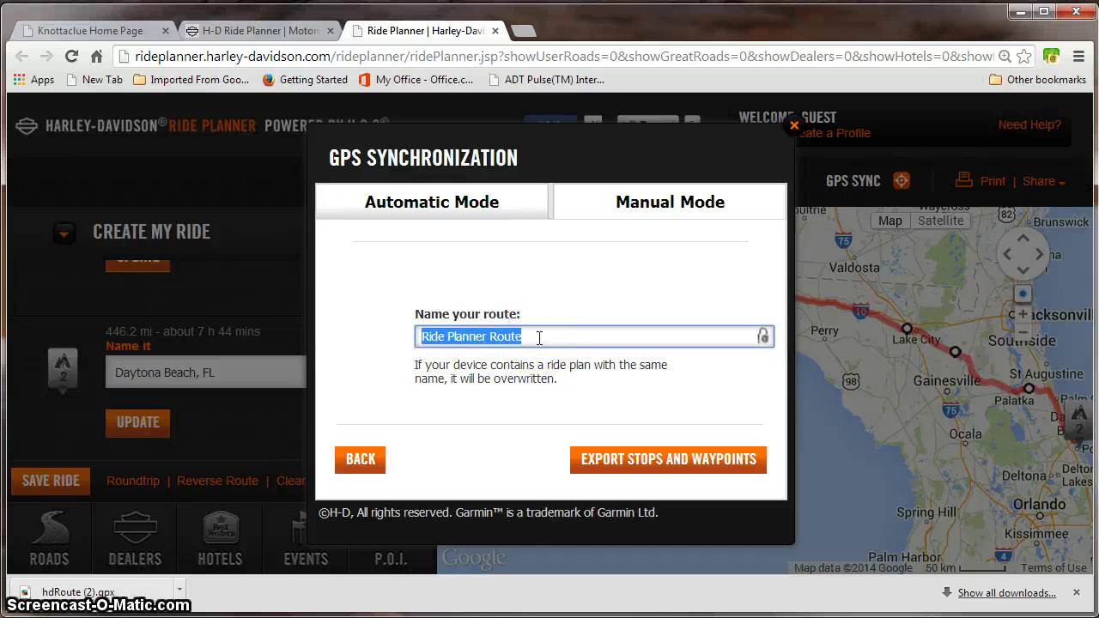
type("P")
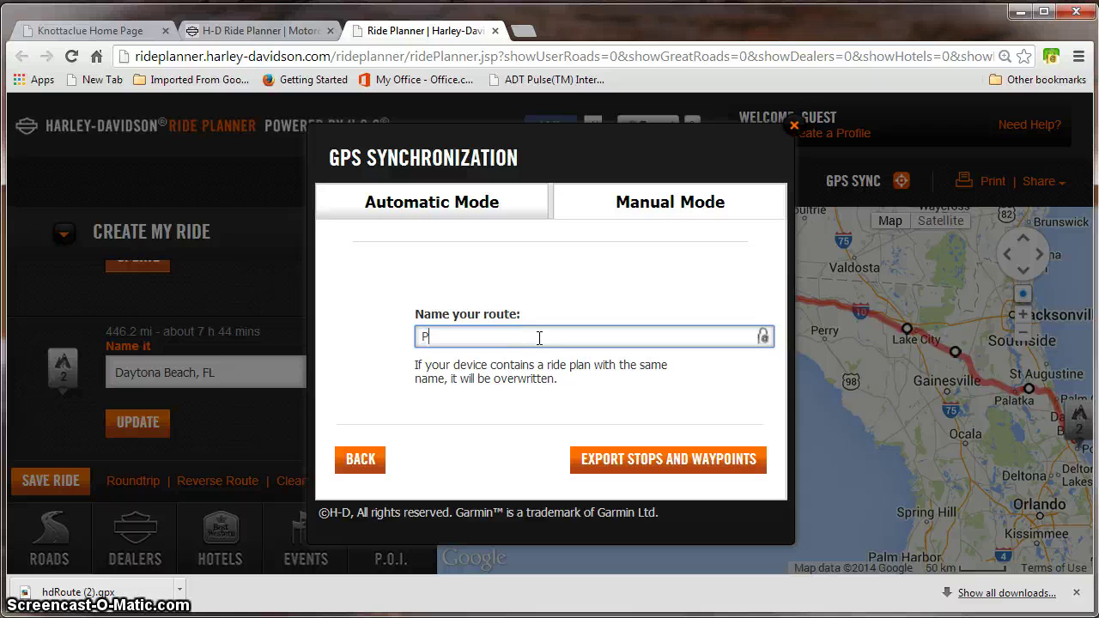
type("cola to ")
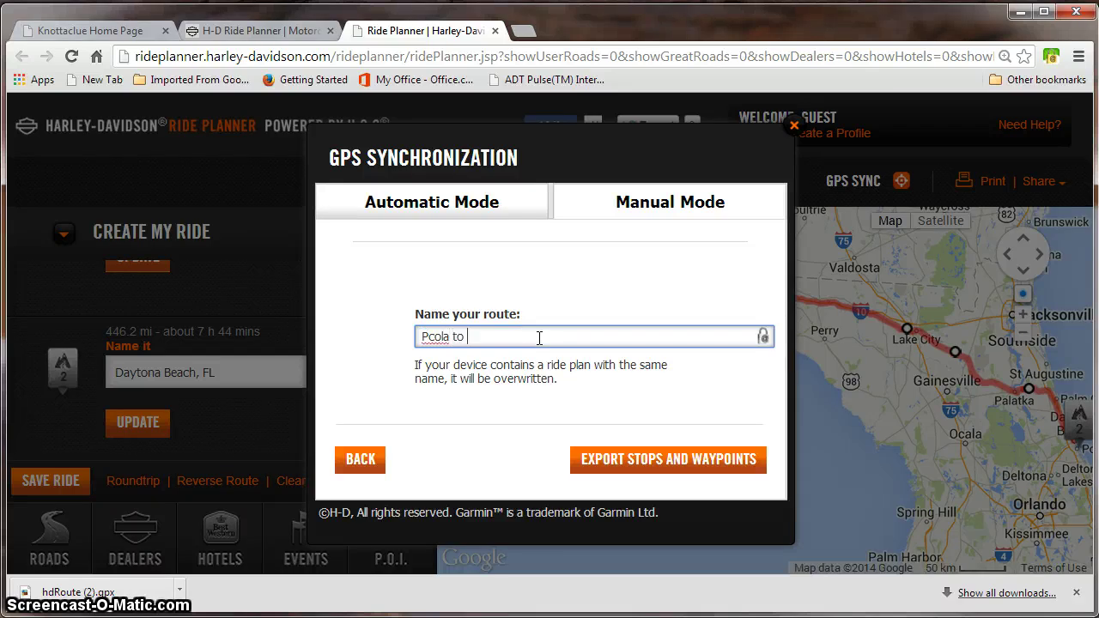
type("D")
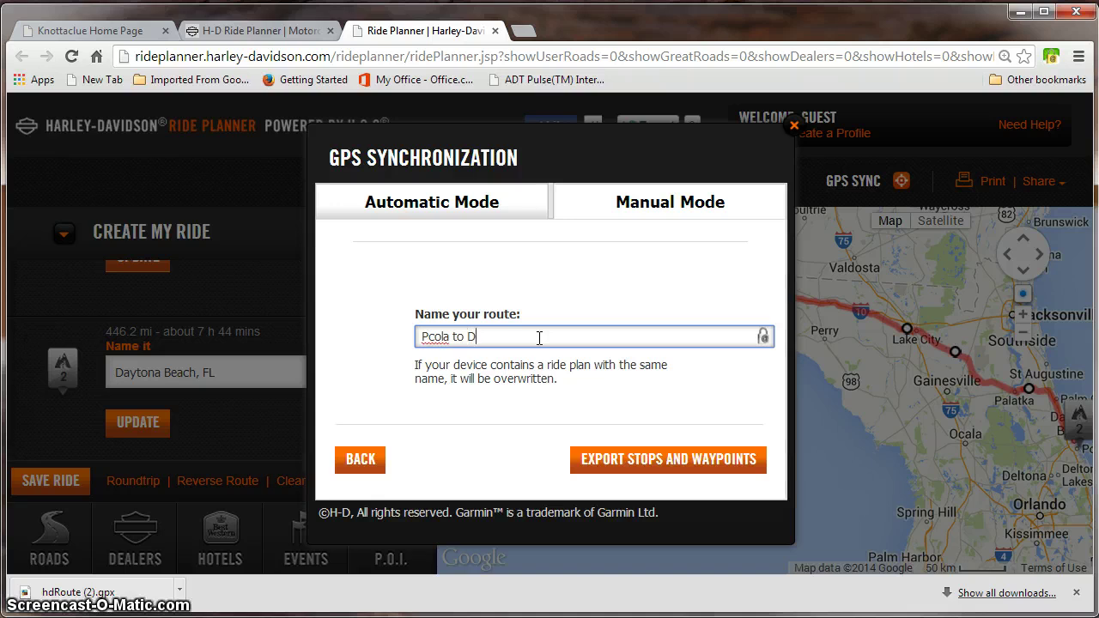
type("aytona Beach")
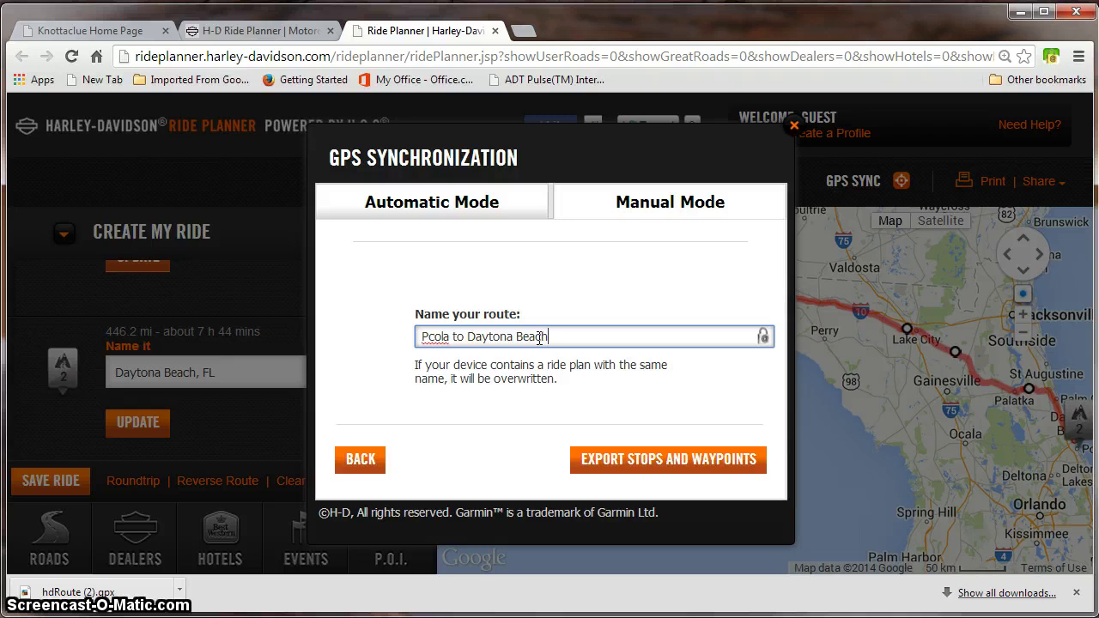
left_click(632, 462)
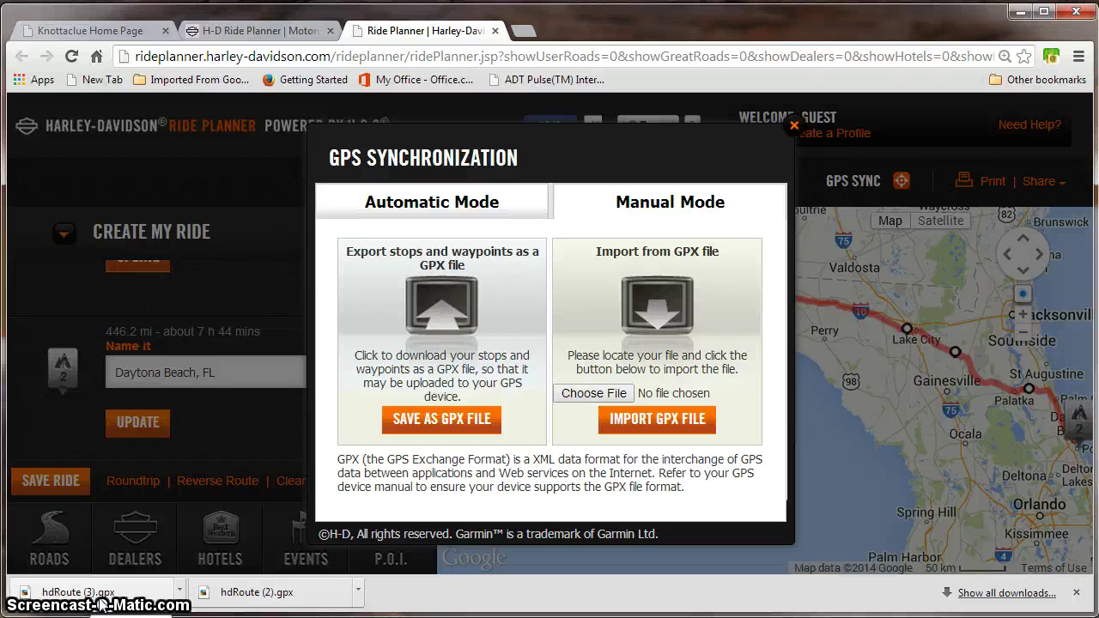
- Show hdRoute (3).gpx in the Downloads folder and bring the Explorer window into view
left_click(176, 600)
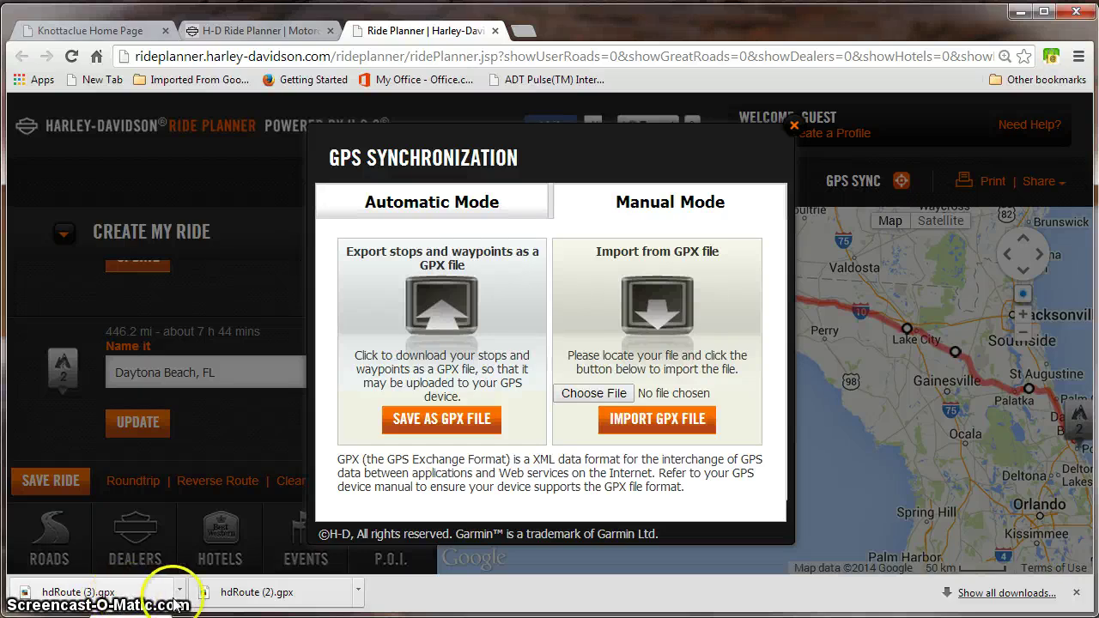
left_click(180, 597)
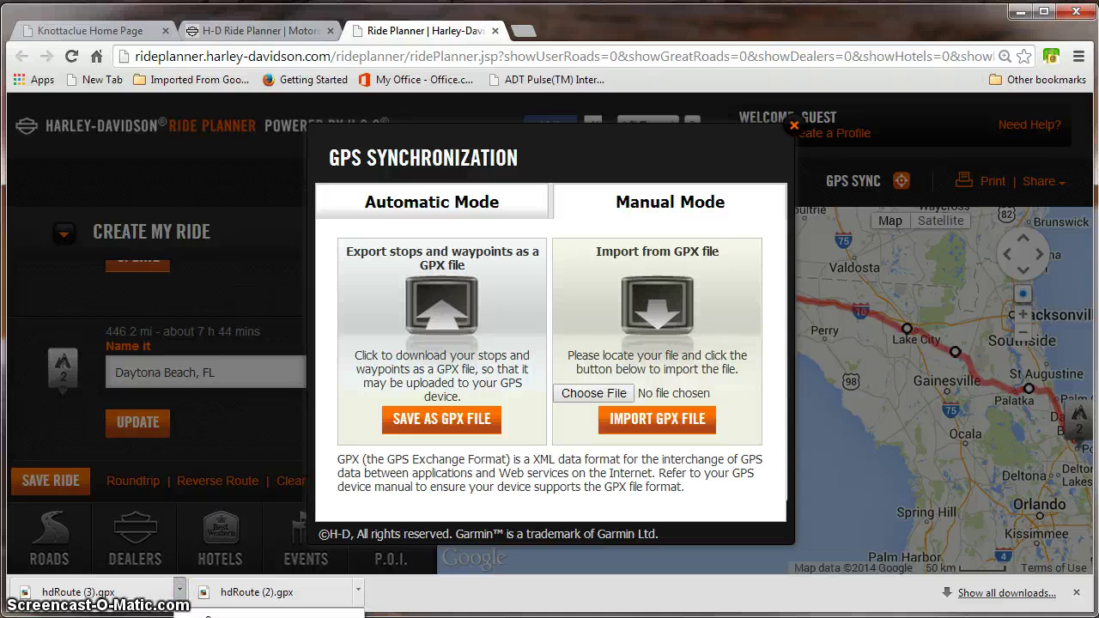
left_click(225, 616)
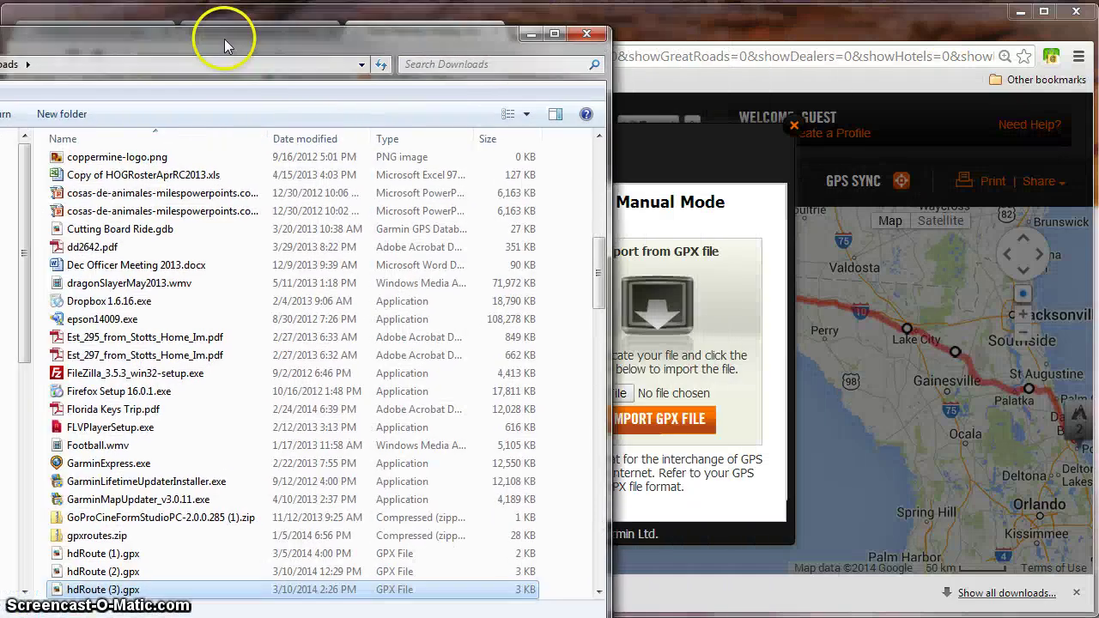
left_click_drag(224, 39, 584, 69)
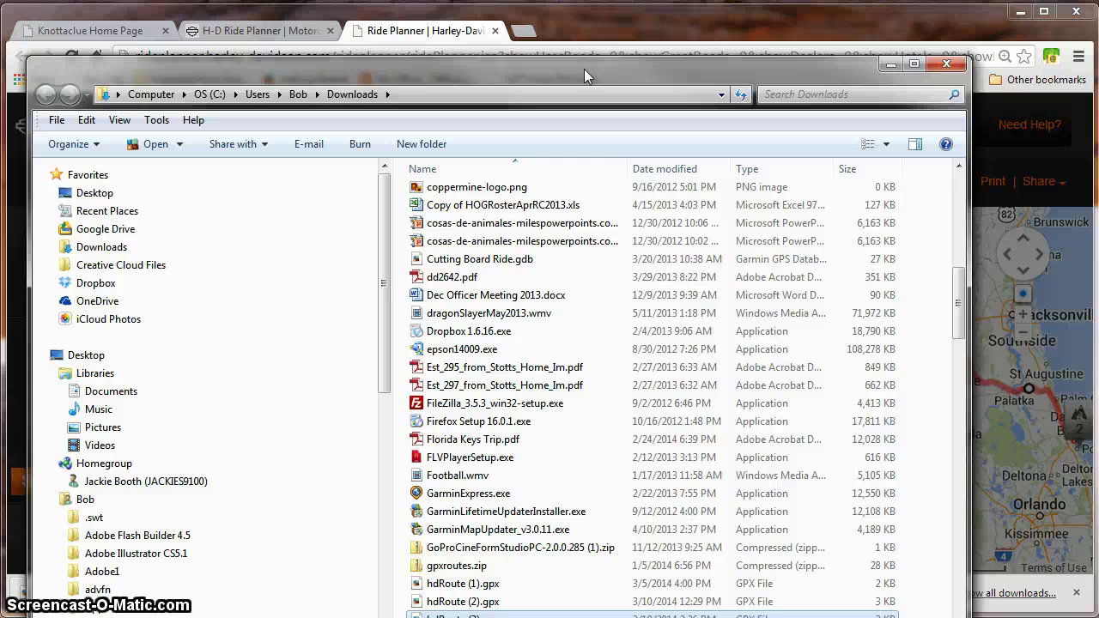
left_click(679, 74)
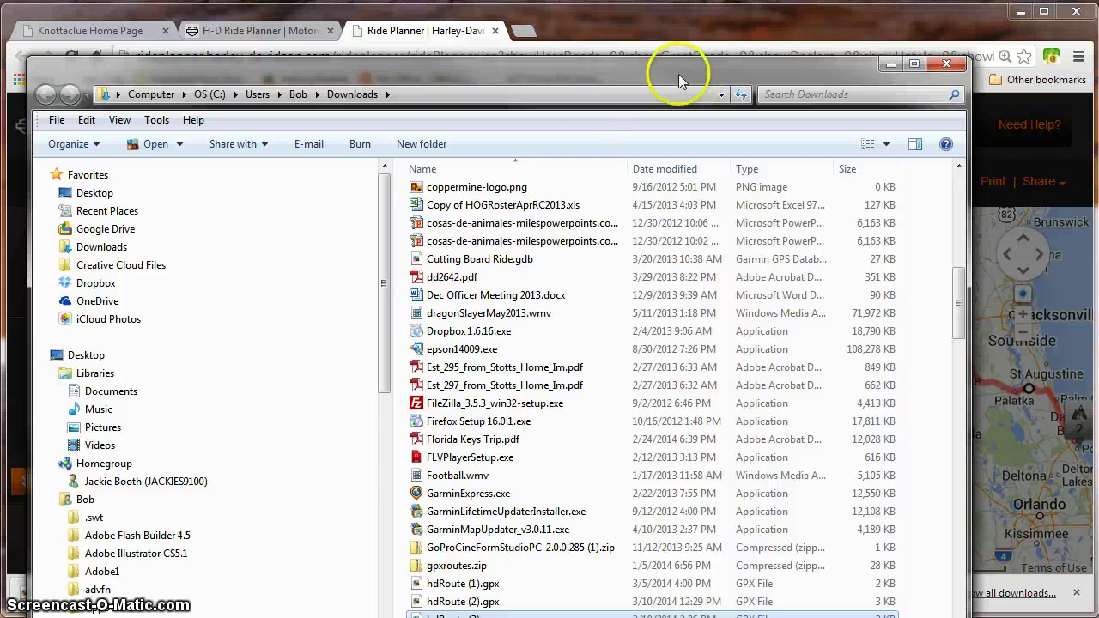
left_click_drag(678, 74, 683, 1)
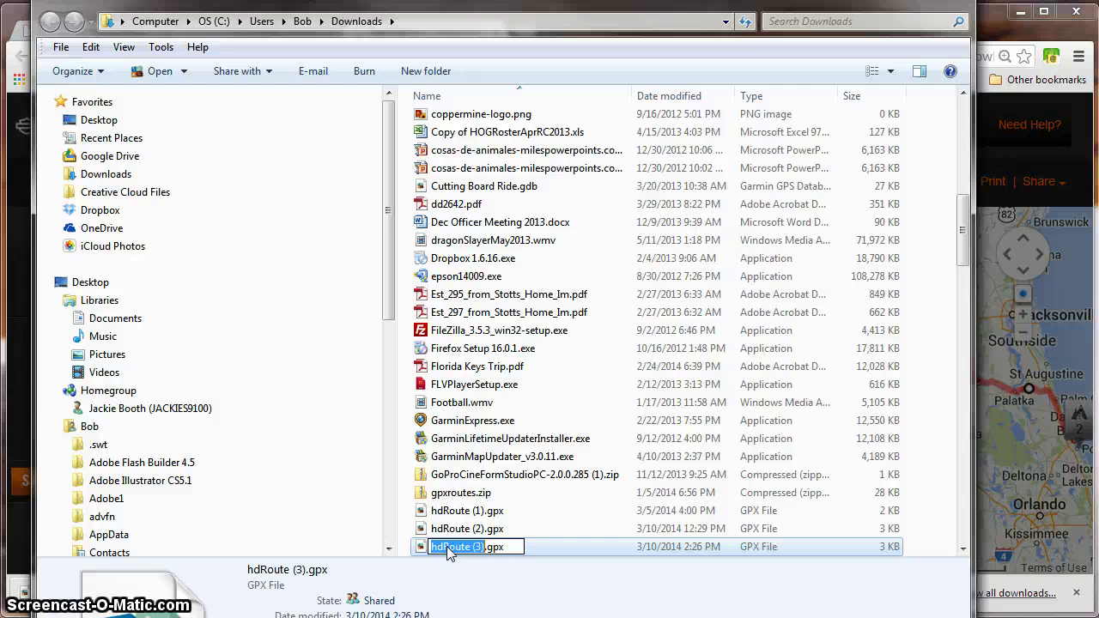
- Rename hdRoute (3).gpx to 'Test route.gpx'
left_click(449, 547)
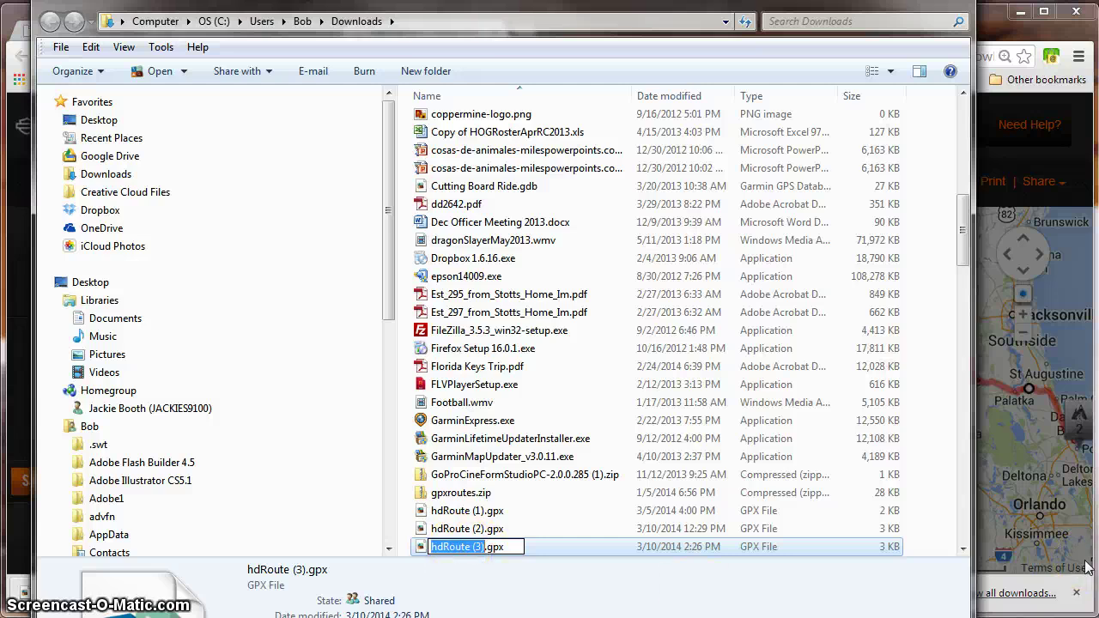
type("Test route")
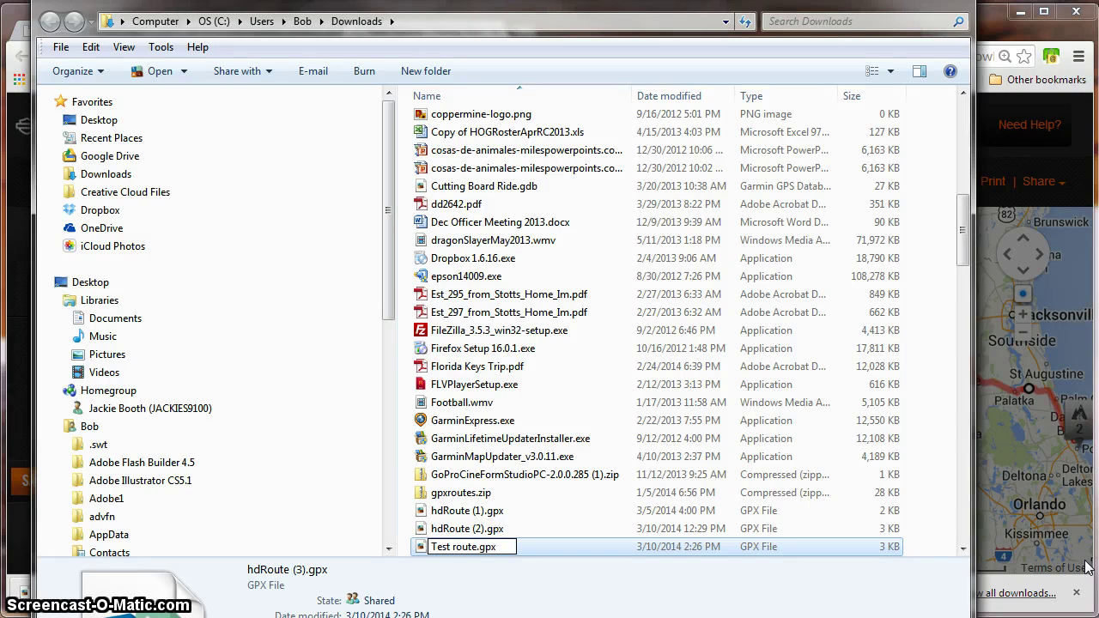
left_click(422, 554)
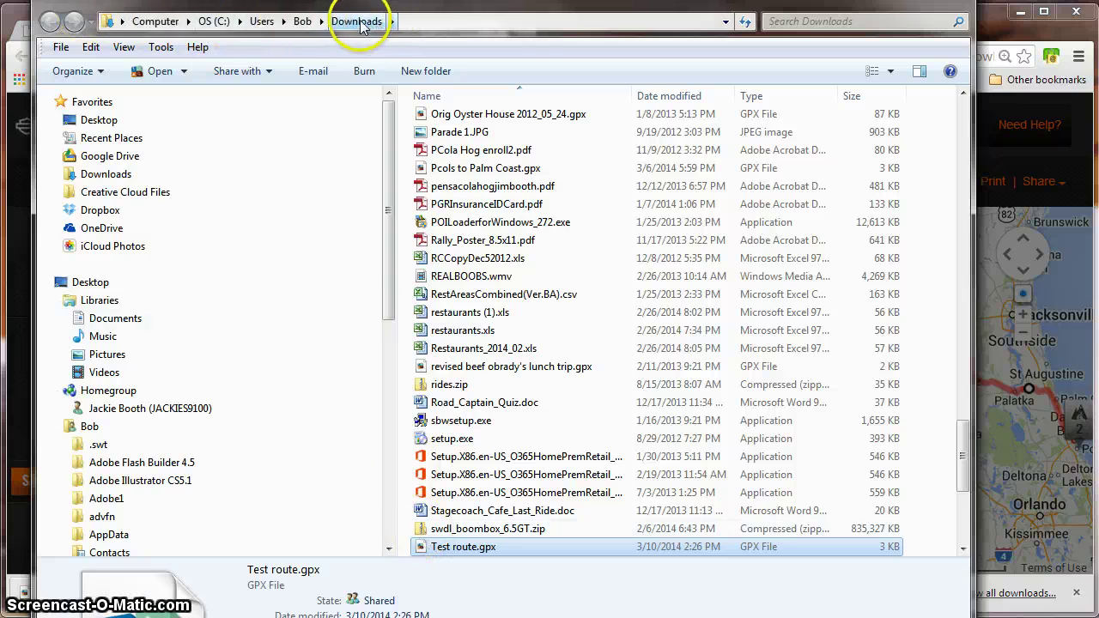
left_click(429, 550)
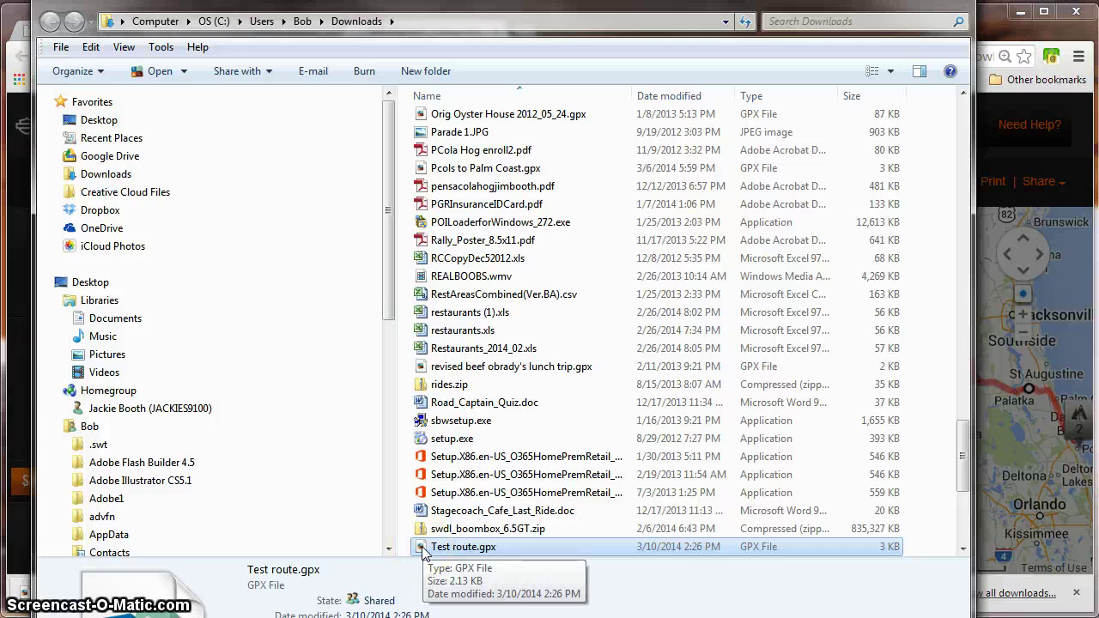
left_click(429, 550)
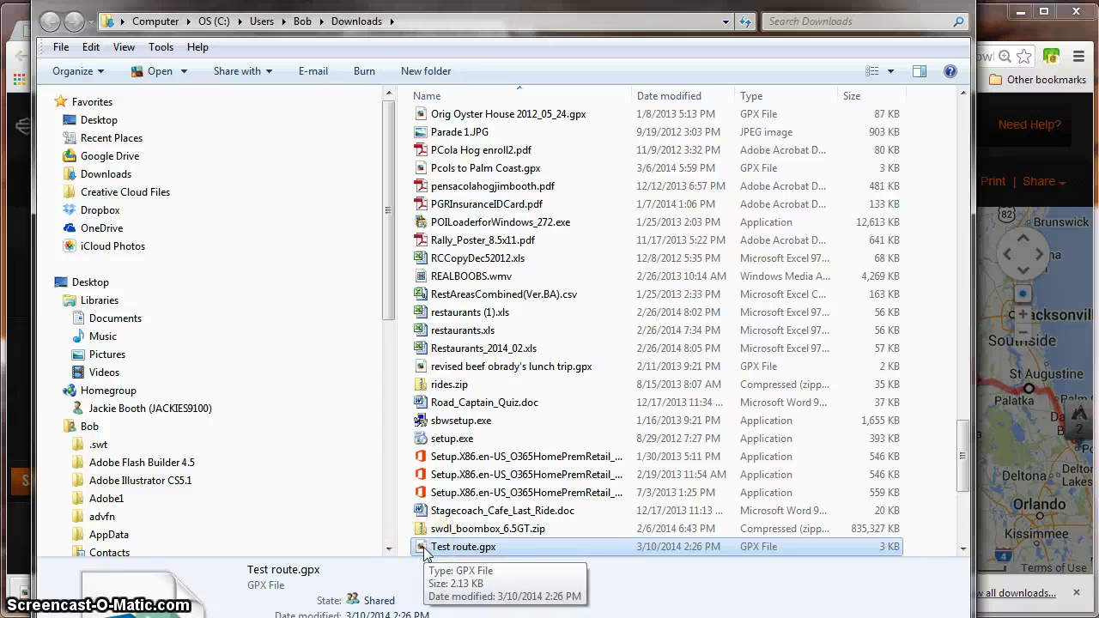
left_click(427, 553)
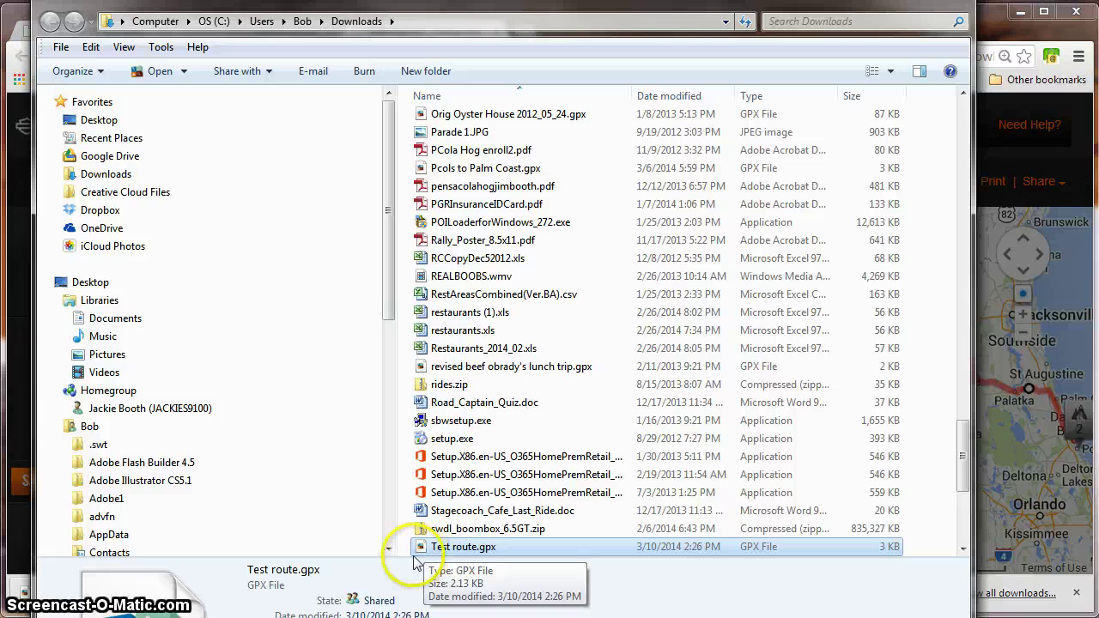